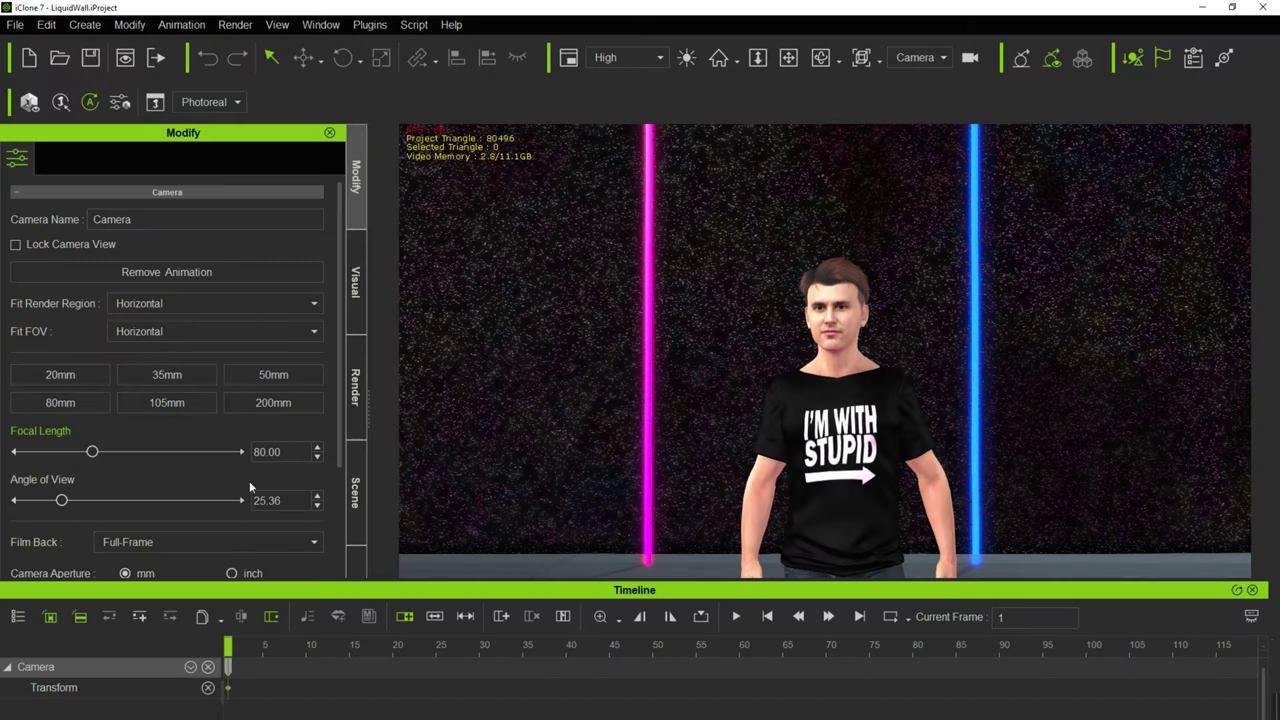
Delete the male avatar from the scene.
click(355, 490)
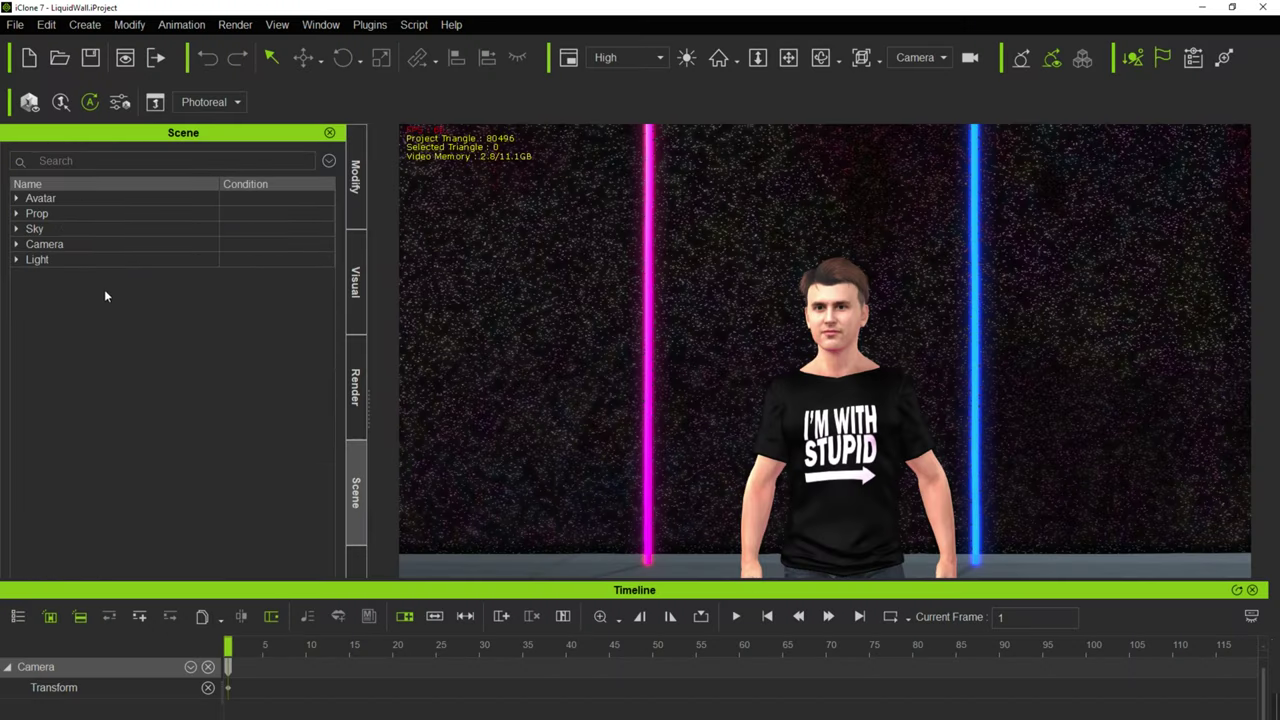
click(15, 198)
click(60, 214)
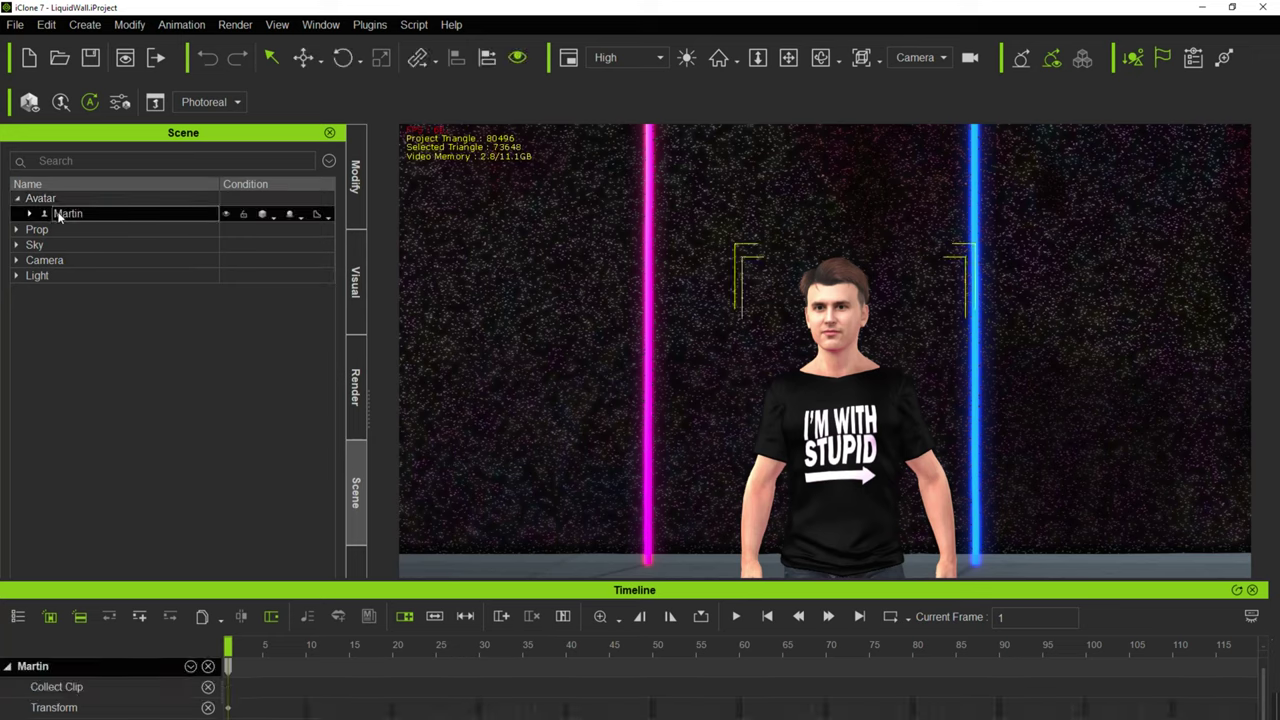
key(Delete)
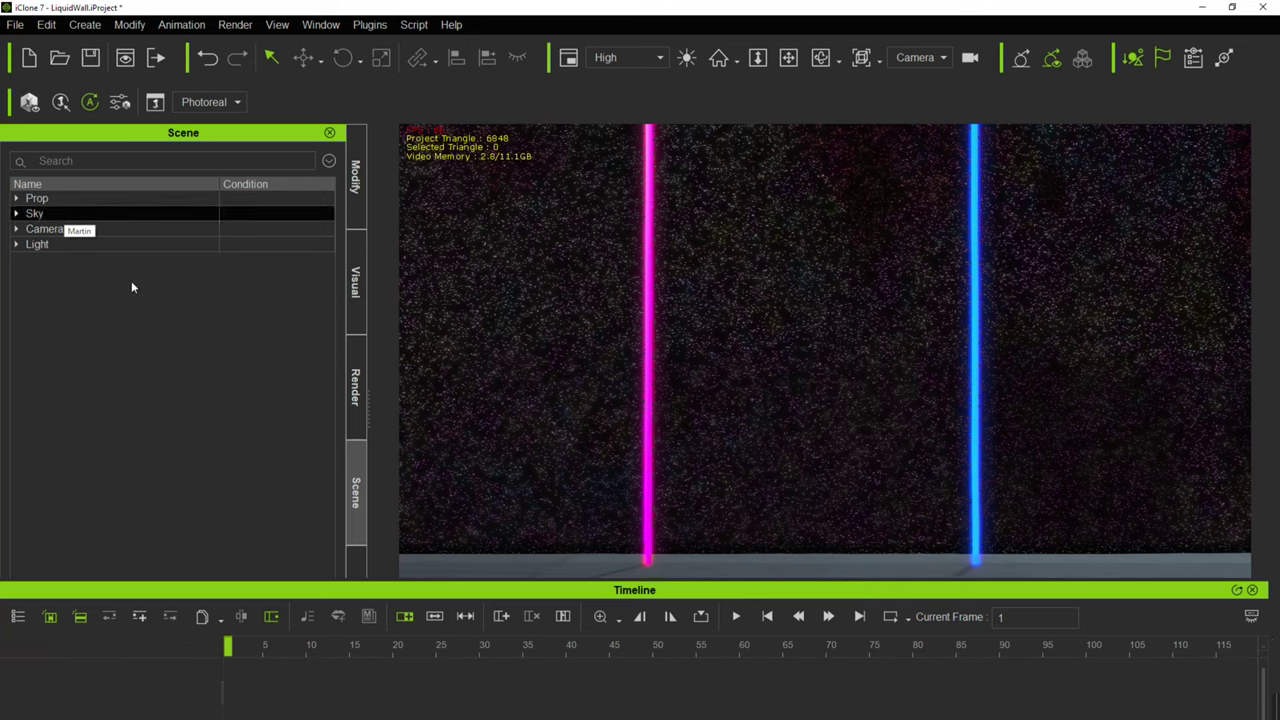
Widen the view of the wall and hide the Light1 and Cylinder props.
click(16, 198)
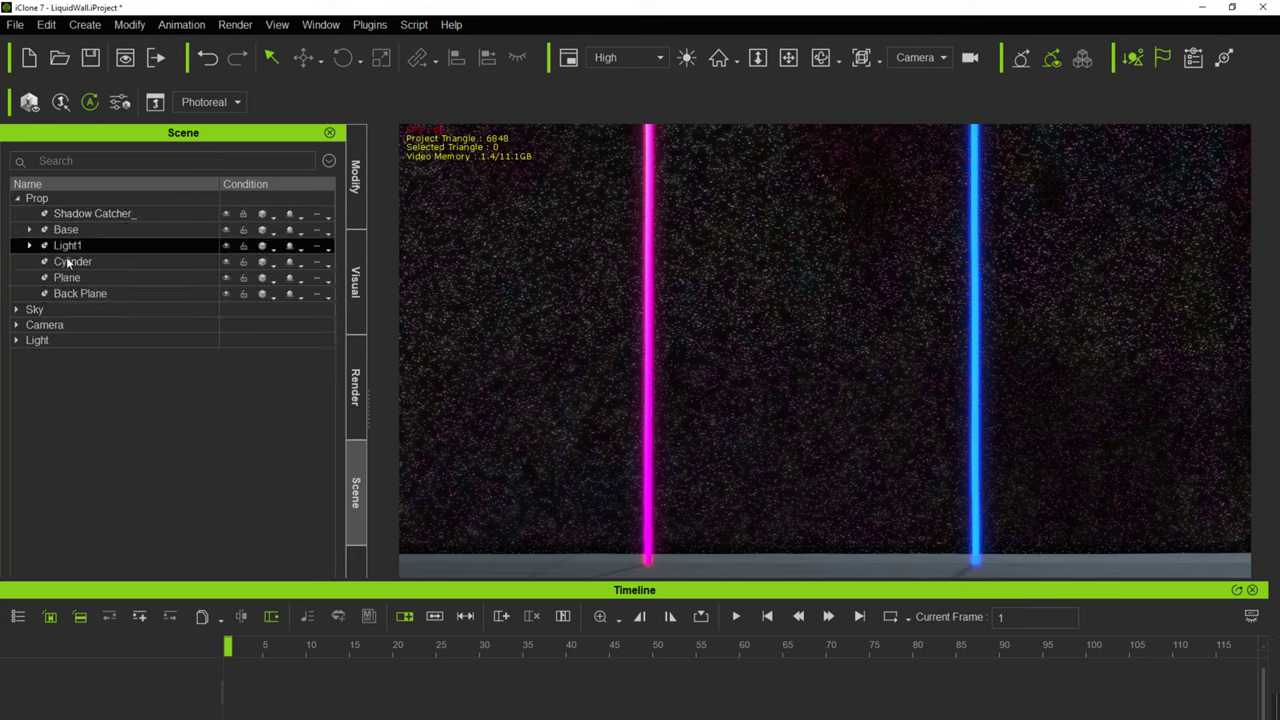
click(79, 291)
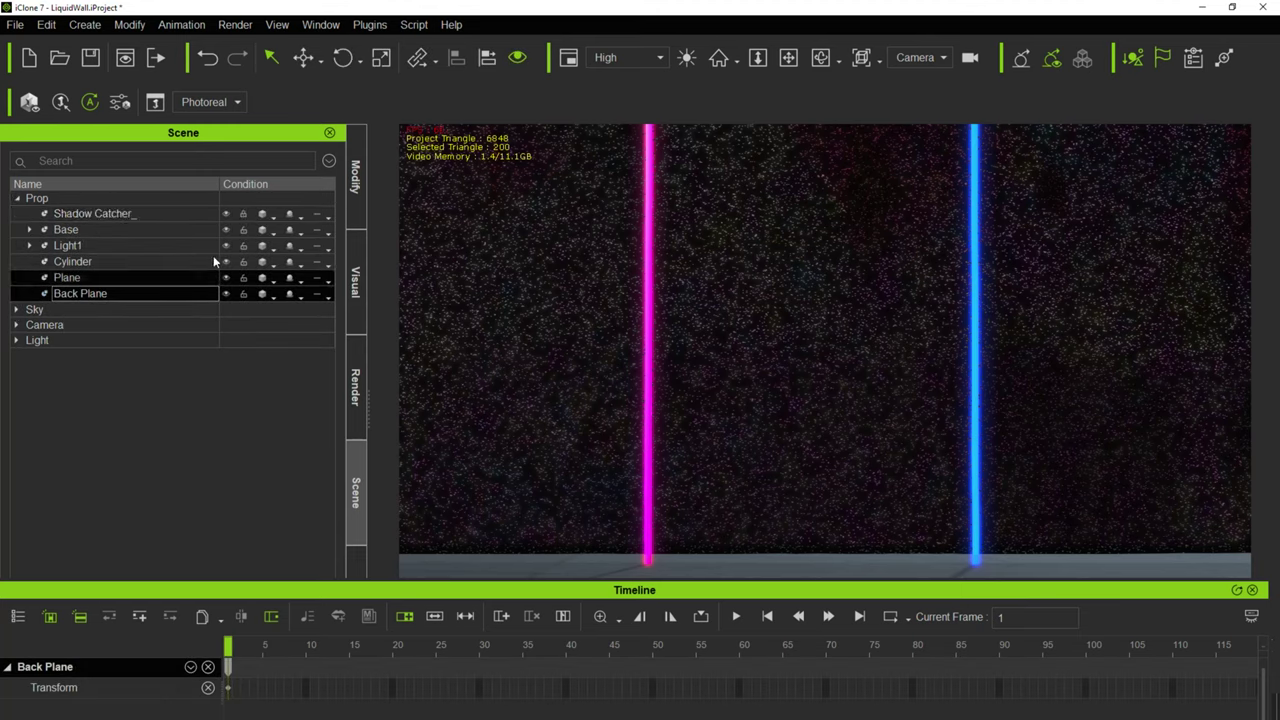
click(357, 197)
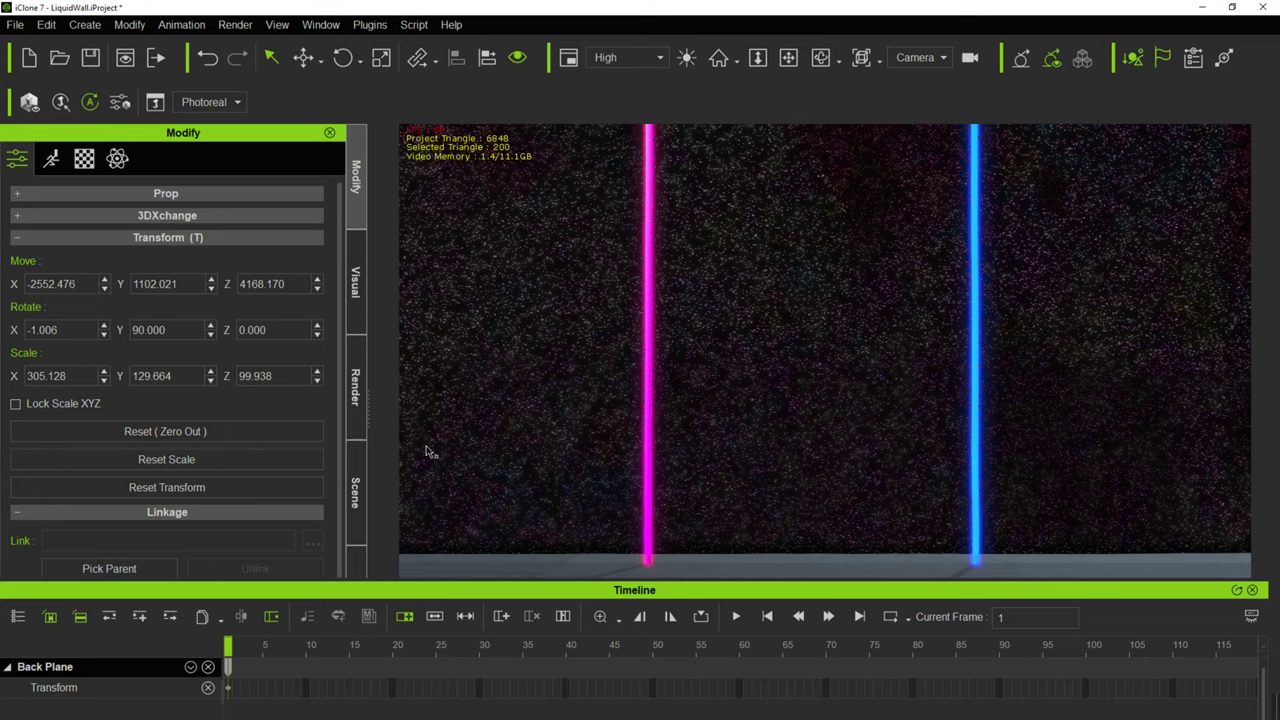
scroll(453, 449, down, 10)
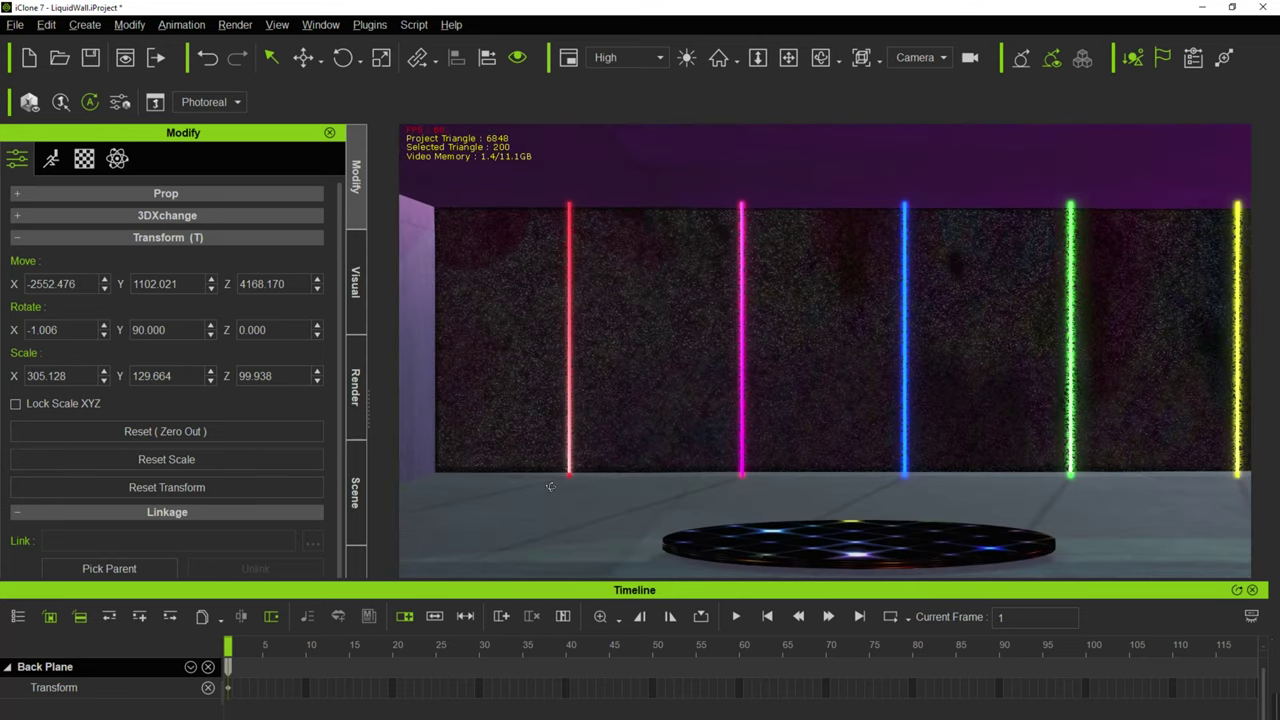
click(354, 492)
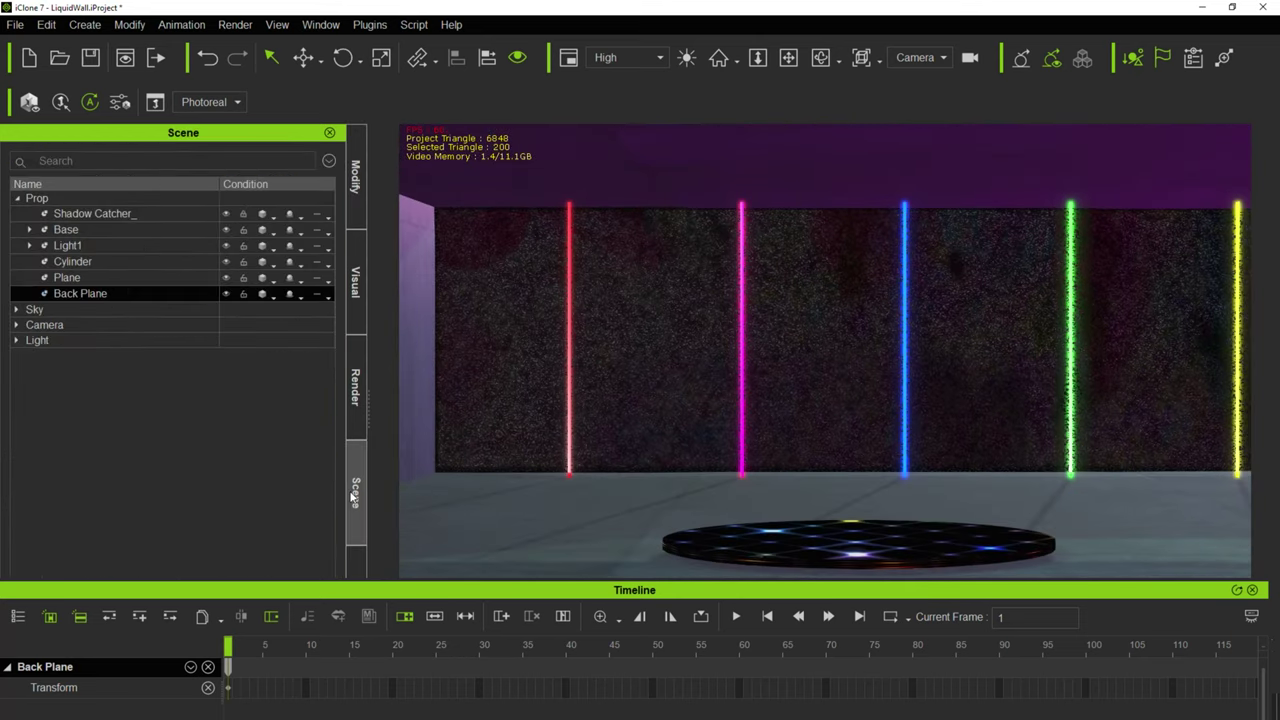
click(225, 245)
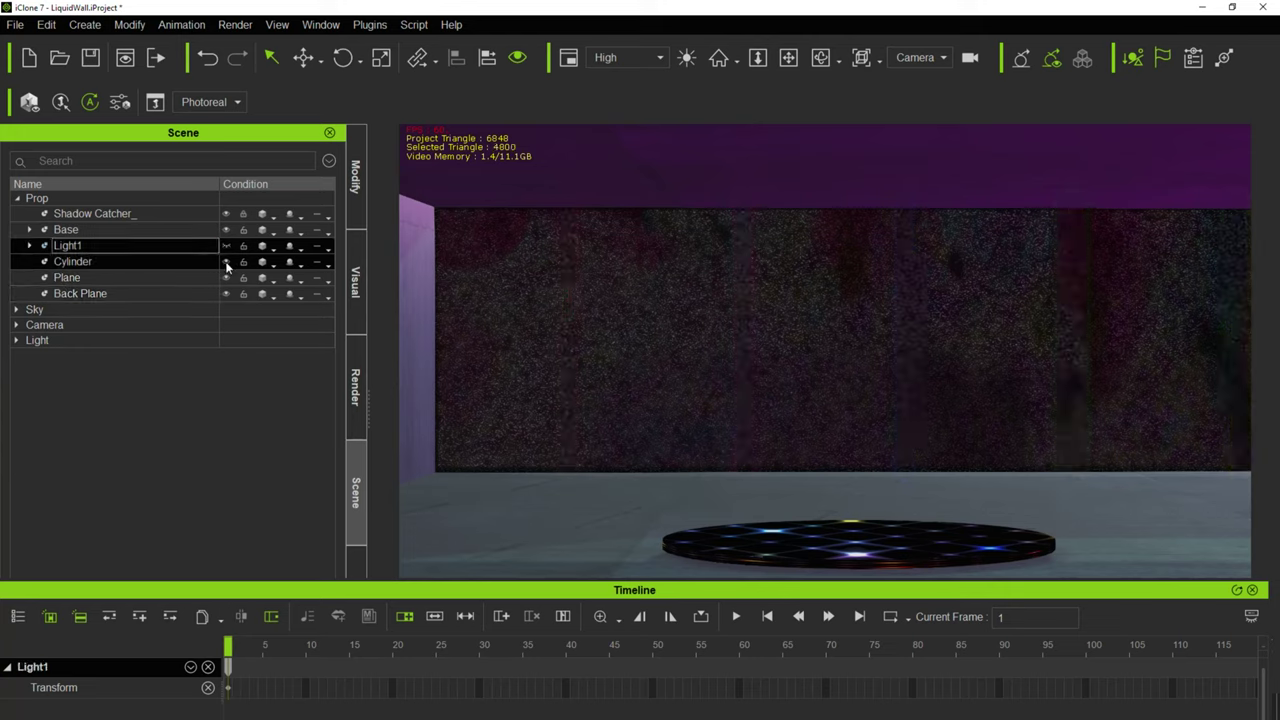
click(225, 261)
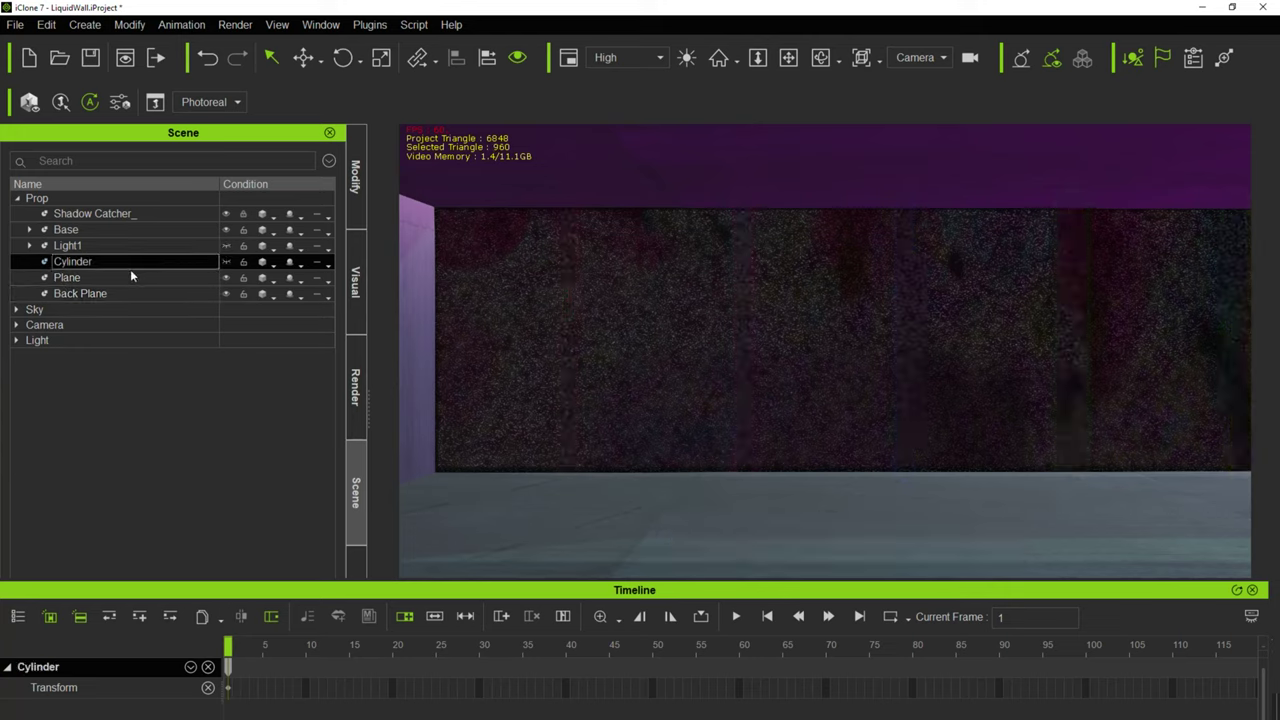
Examine the Plane and Back Plane around the room using the Preview camera, and return to the scene Camera.
click(102, 278)
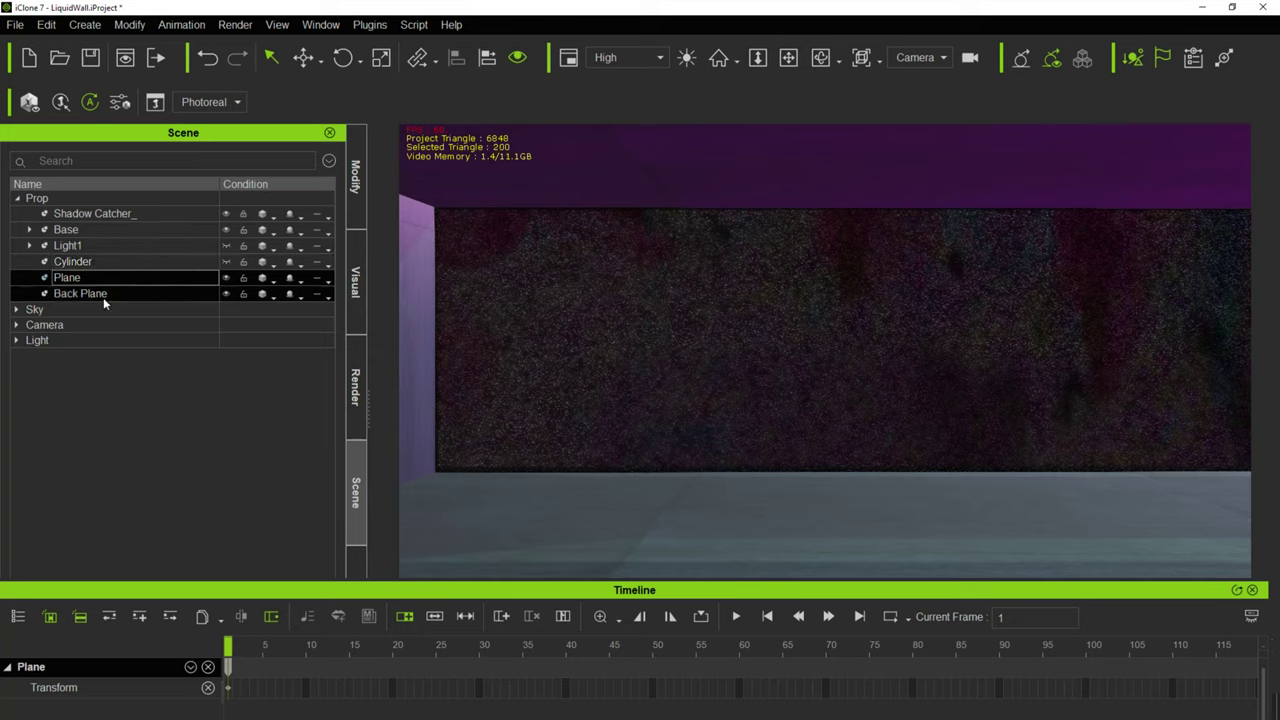
click(103, 295)
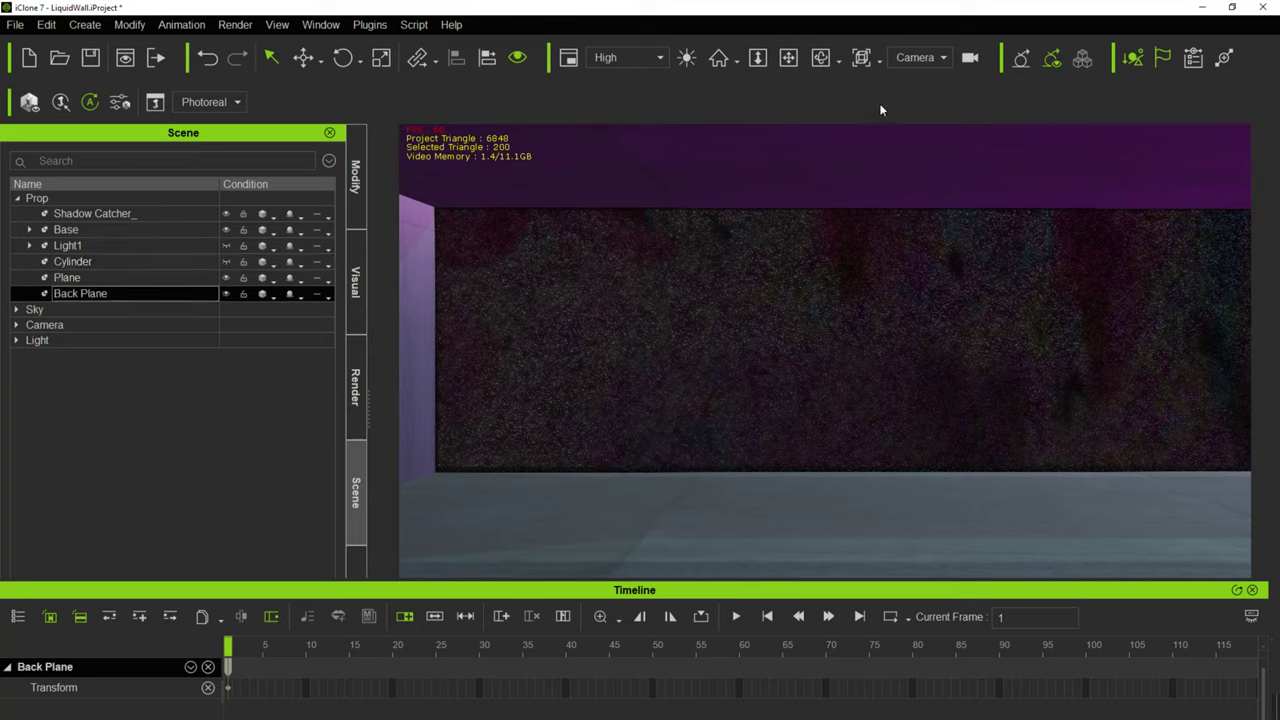
click(915, 58)
click(907, 74)
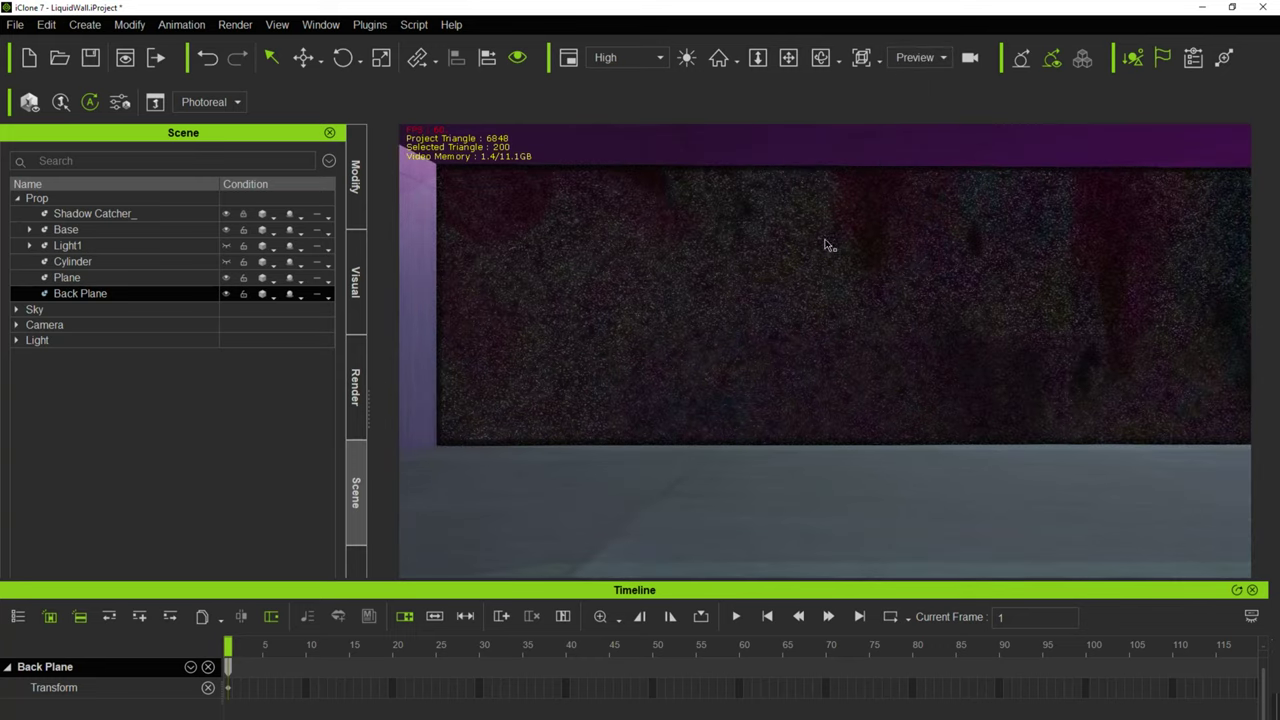
scroll(827, 246, down, 10)
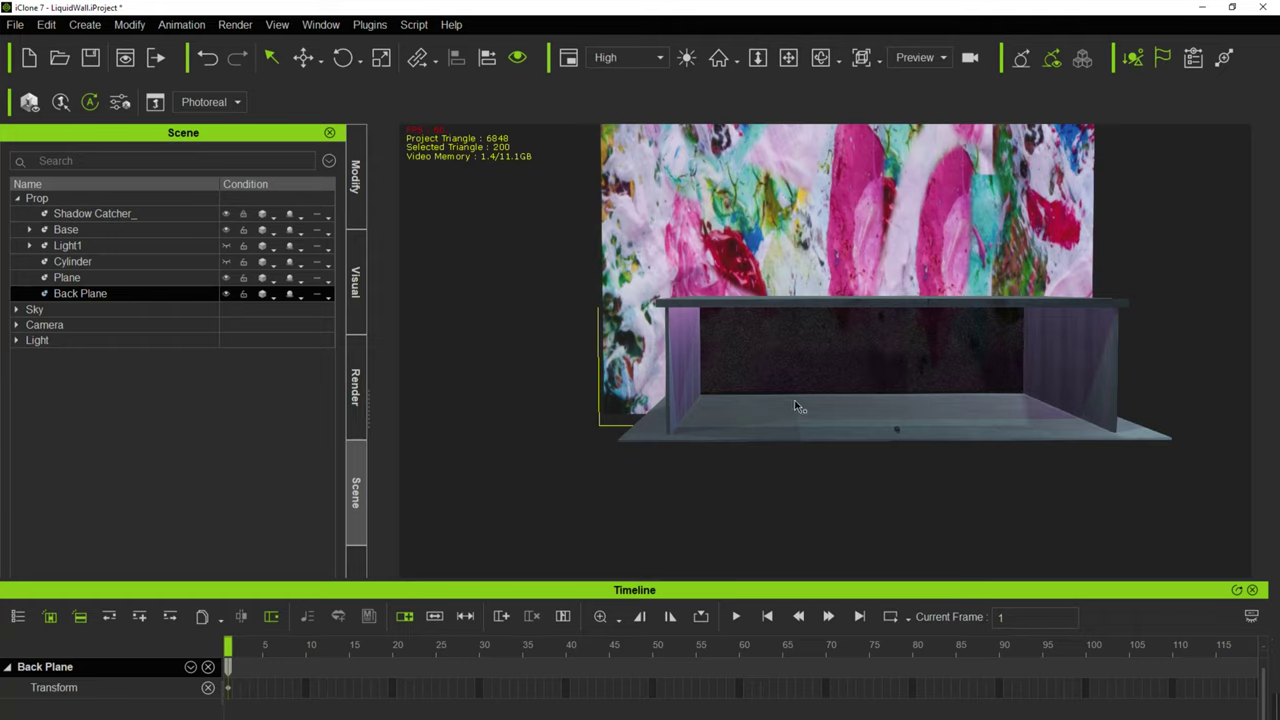
mouse_move(713, 477)
right_down()
mouse_move(969, 549)
mouse_move(763, 340)
mouse_move(878, 502)
mouse_move(800, 465)
mouse_move(757, 463)
mouse_move(690, 490)
mouse_move(626, 477)
mouse_move(751, 474)
mouse_move(773, 488)
right_up()
scroll(750, 467, up, 5)
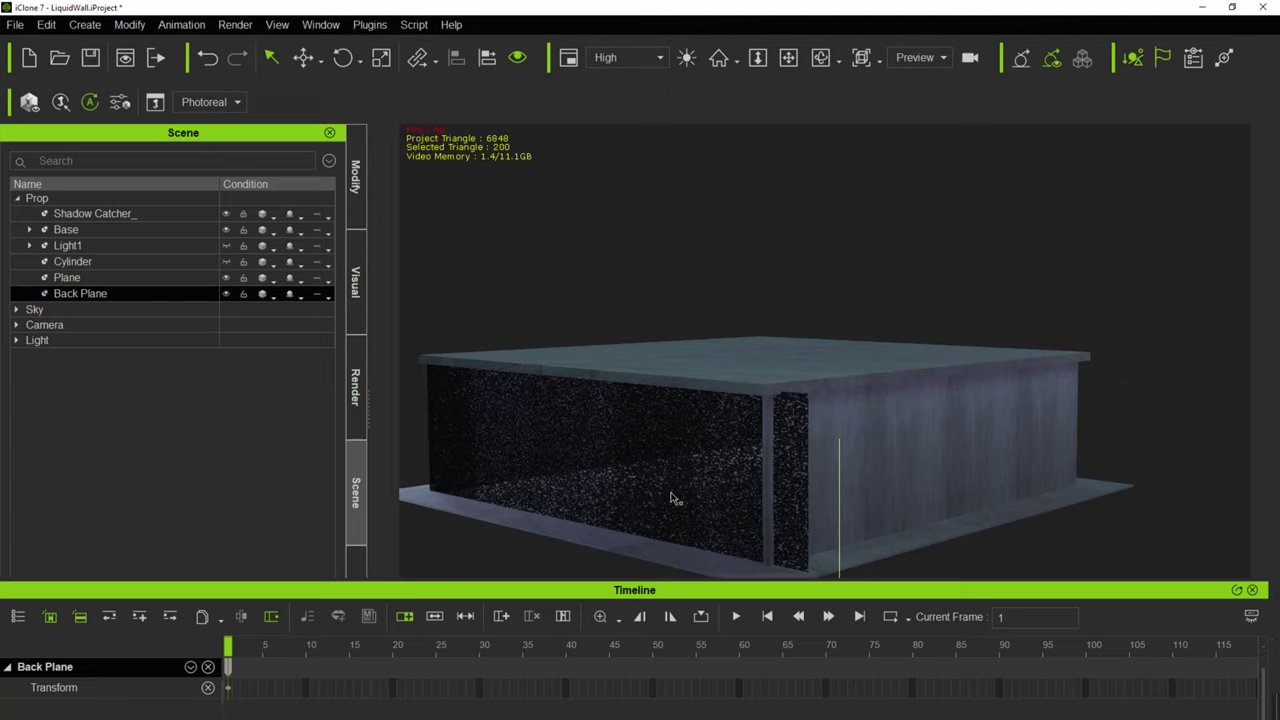
right_drag(700, 498, 787, 504)
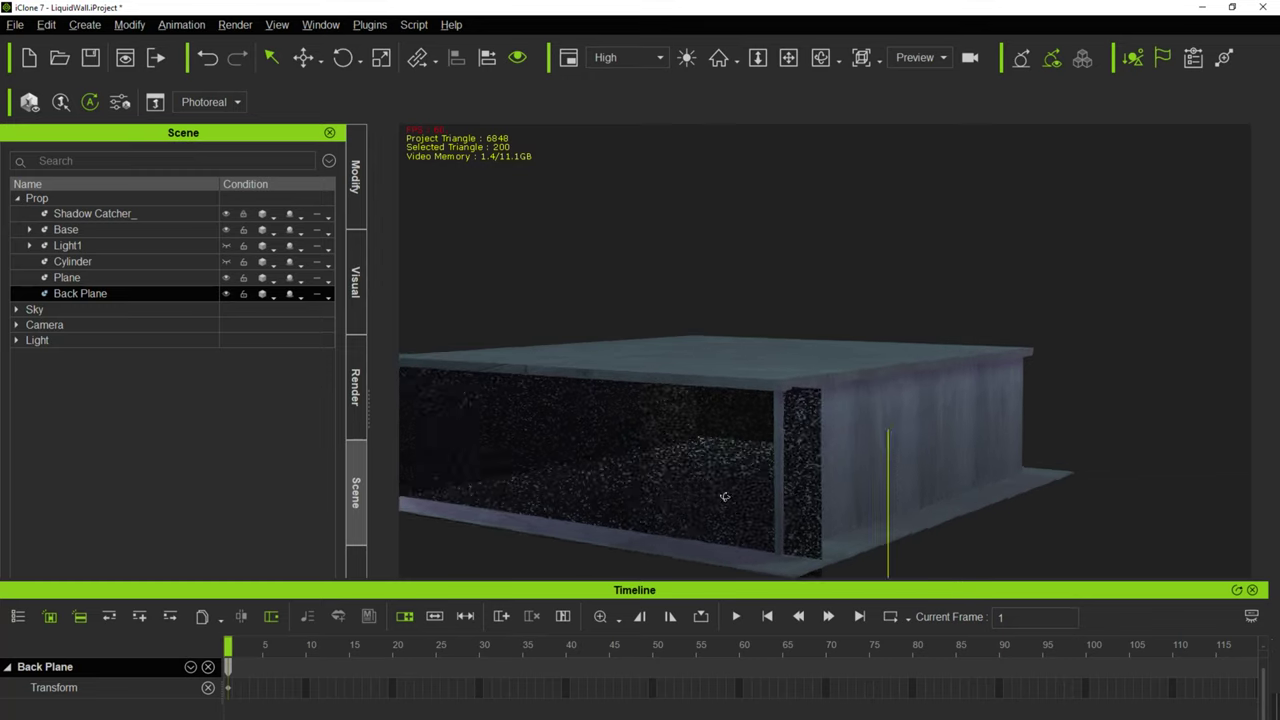
right_drag(390, 525, 691, 451)
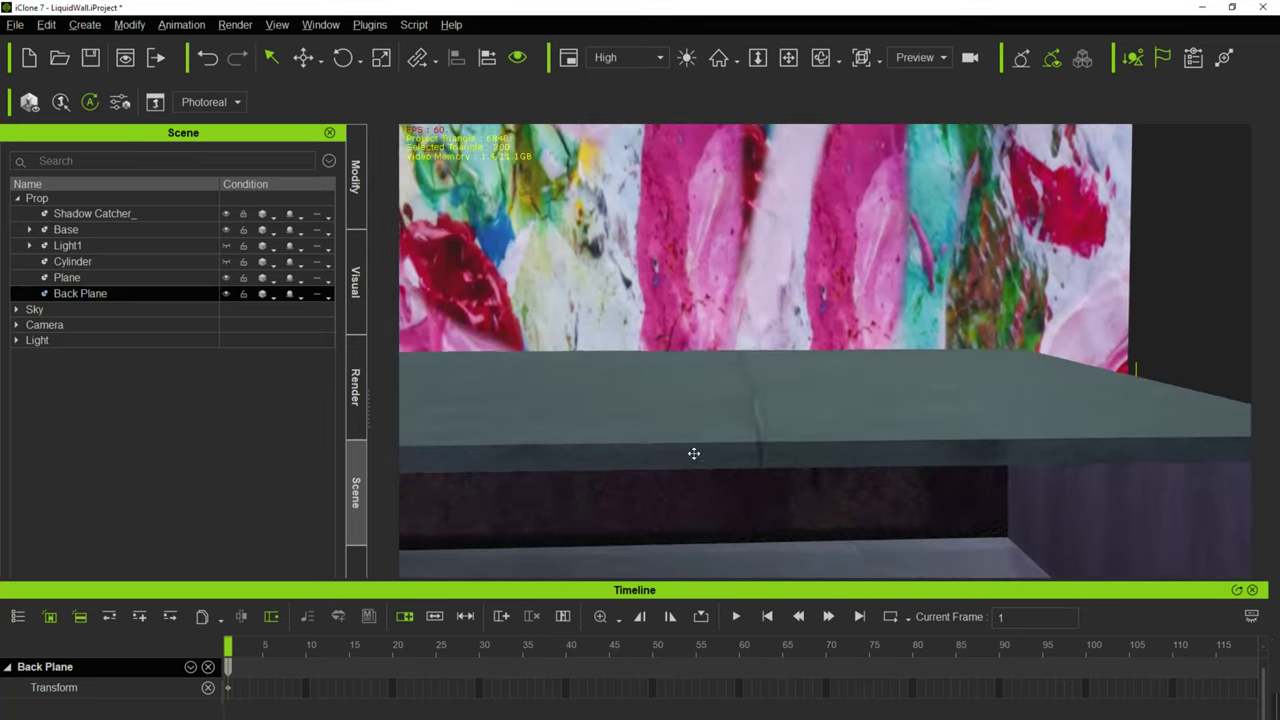
scroll(685, 463, down, 5)
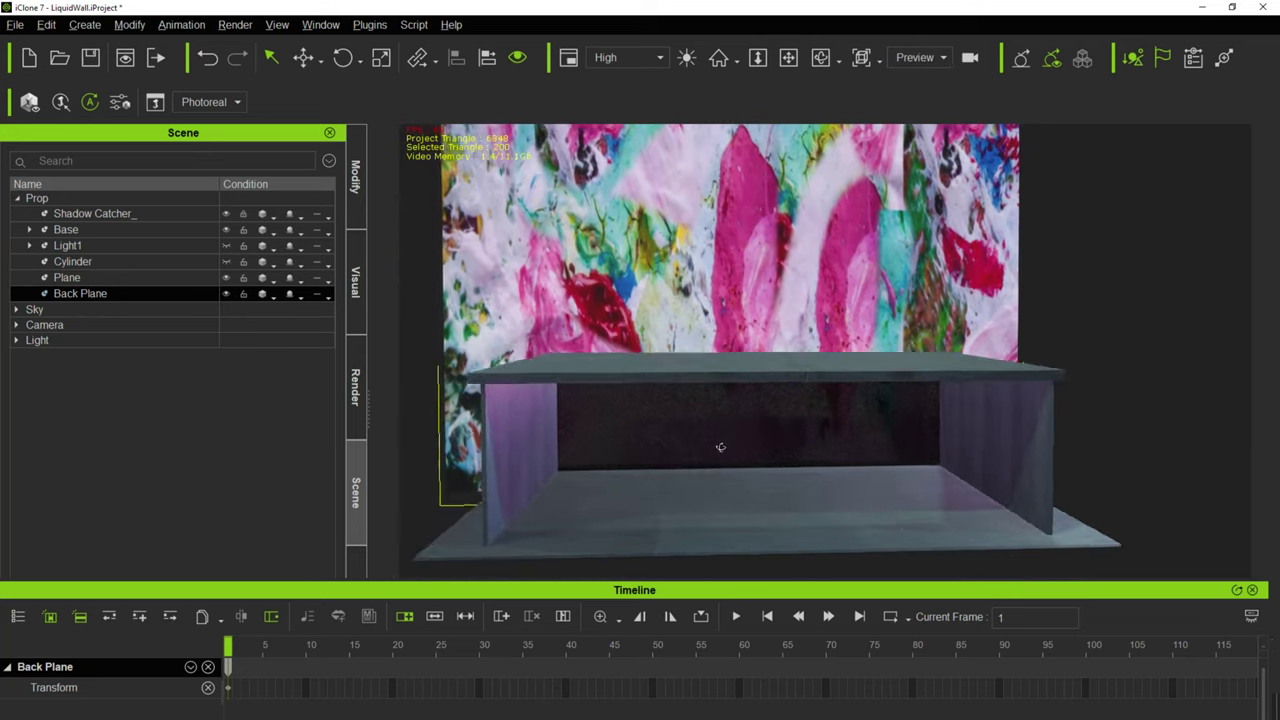
scroll(705, 445, up, 3)
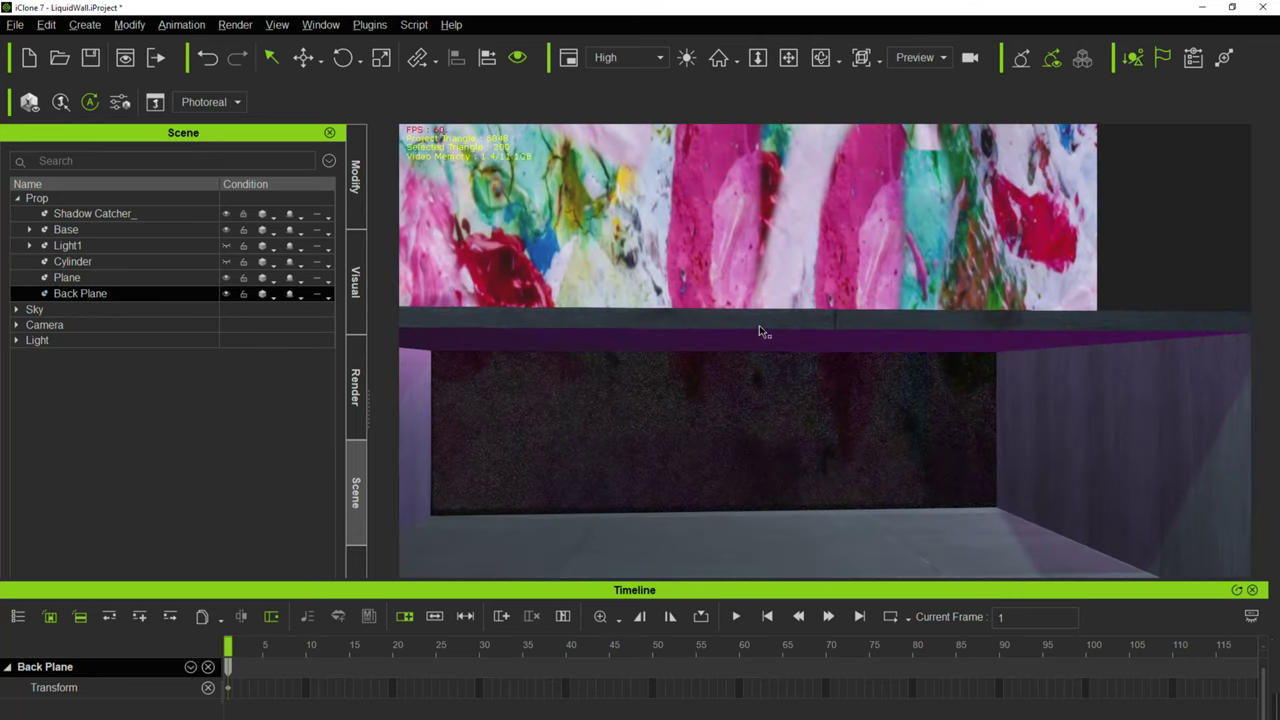
click(931, 58)
click(906, 97)
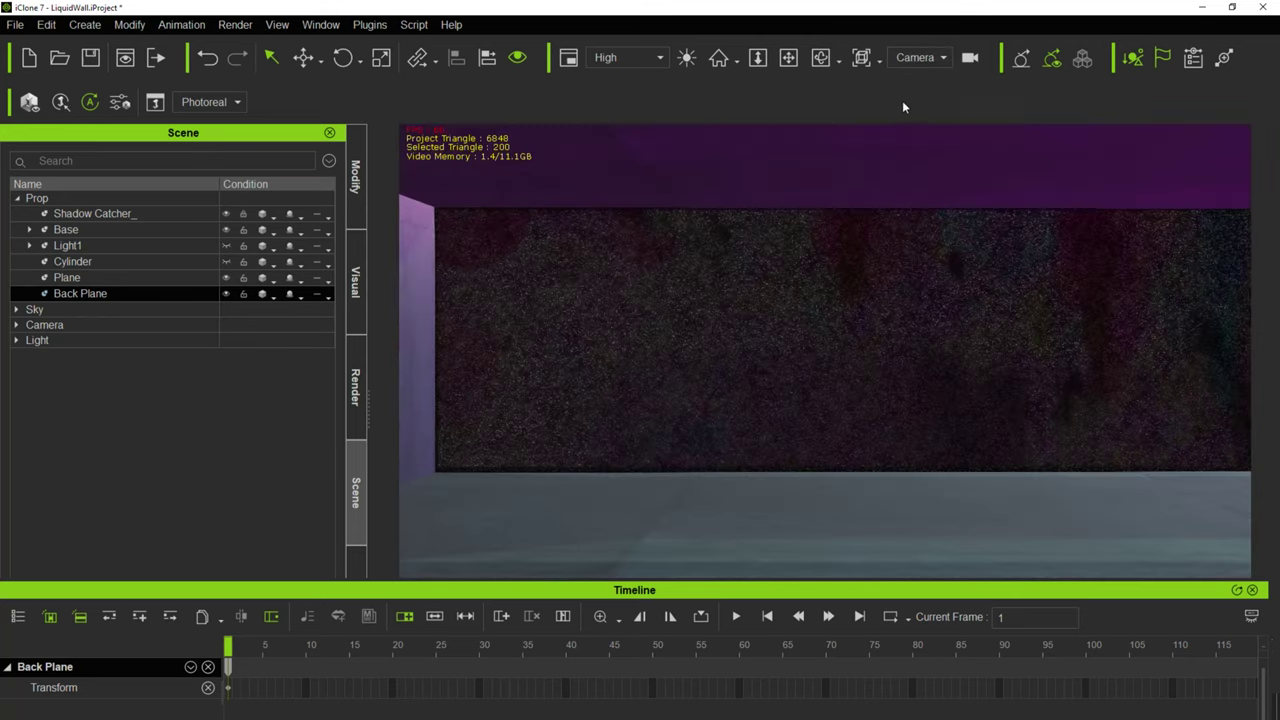
Replace the Back Plane's Base Color texture with SeaPatternSmall.png from the Shirts folder.
click(355, 177)
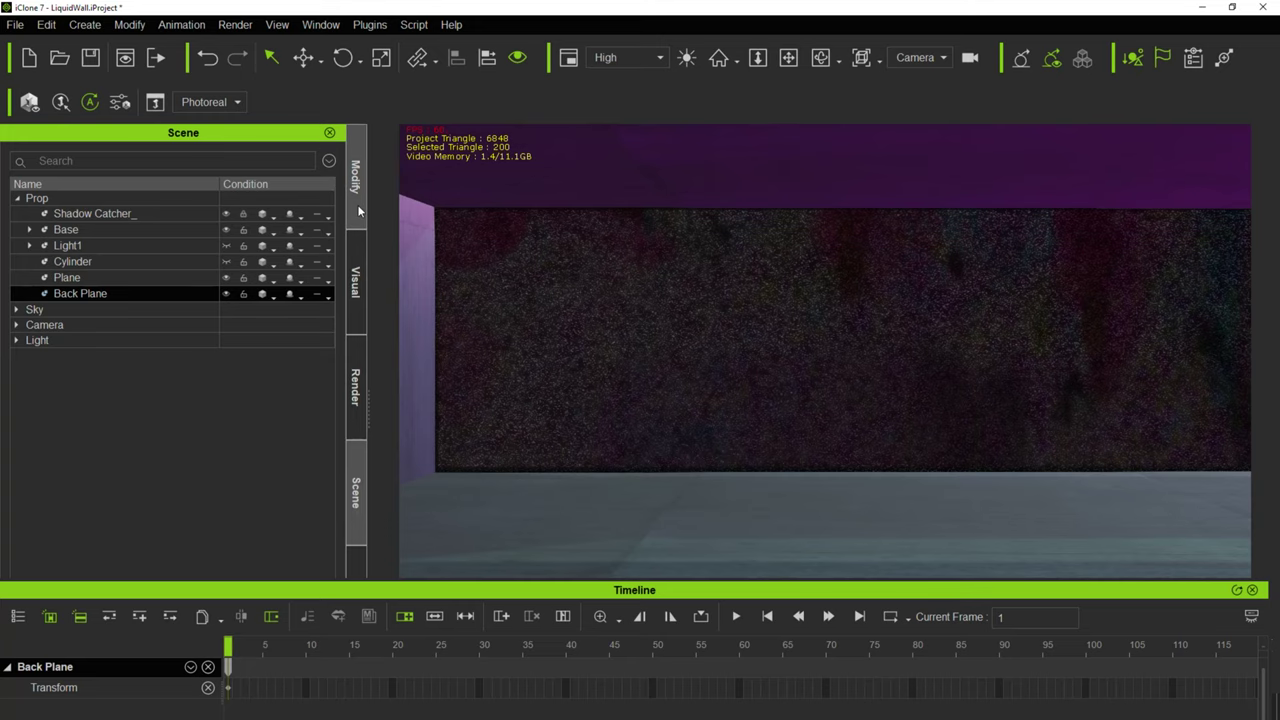
click(82, 162)
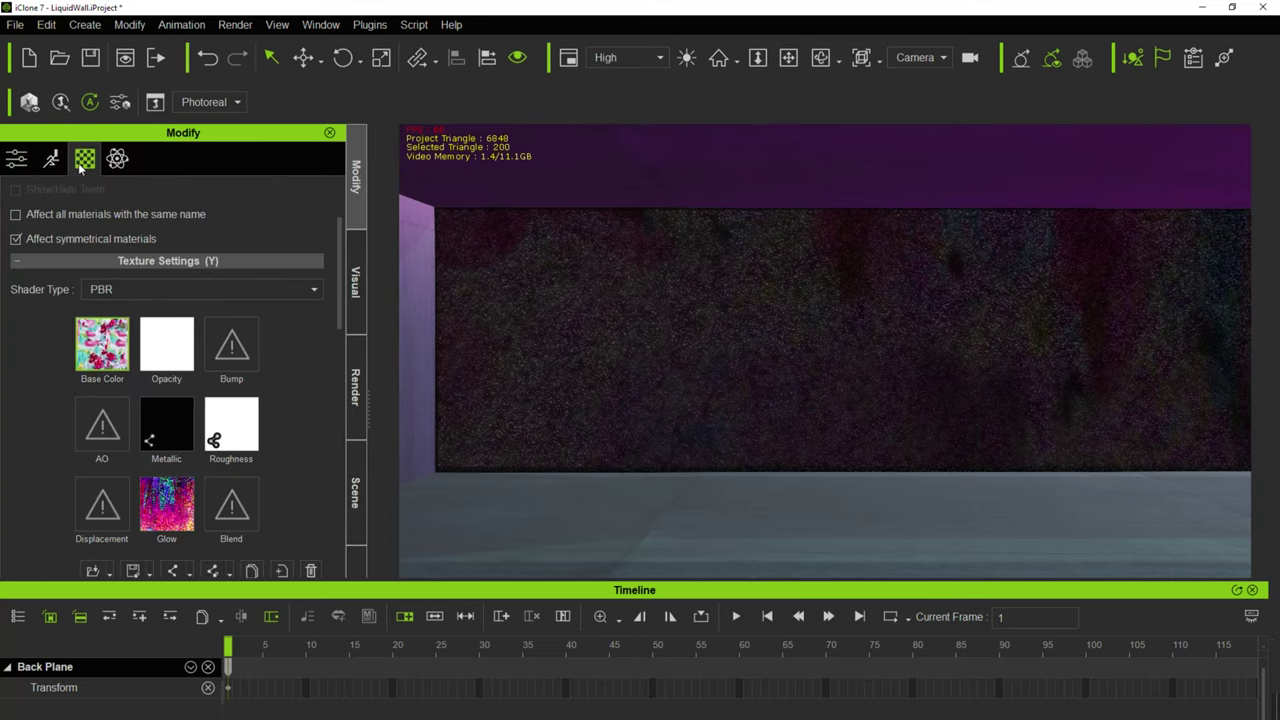
double_click(113, 338)
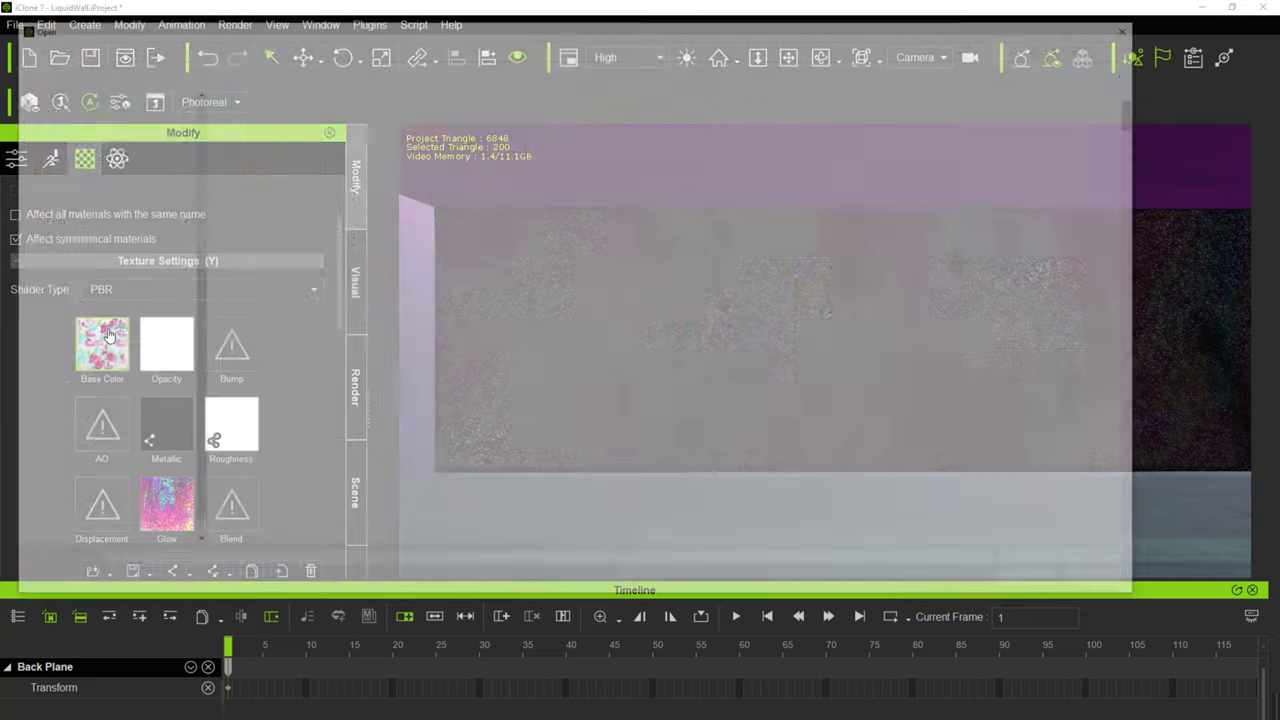
drag(1140, 112, 1129, 237)
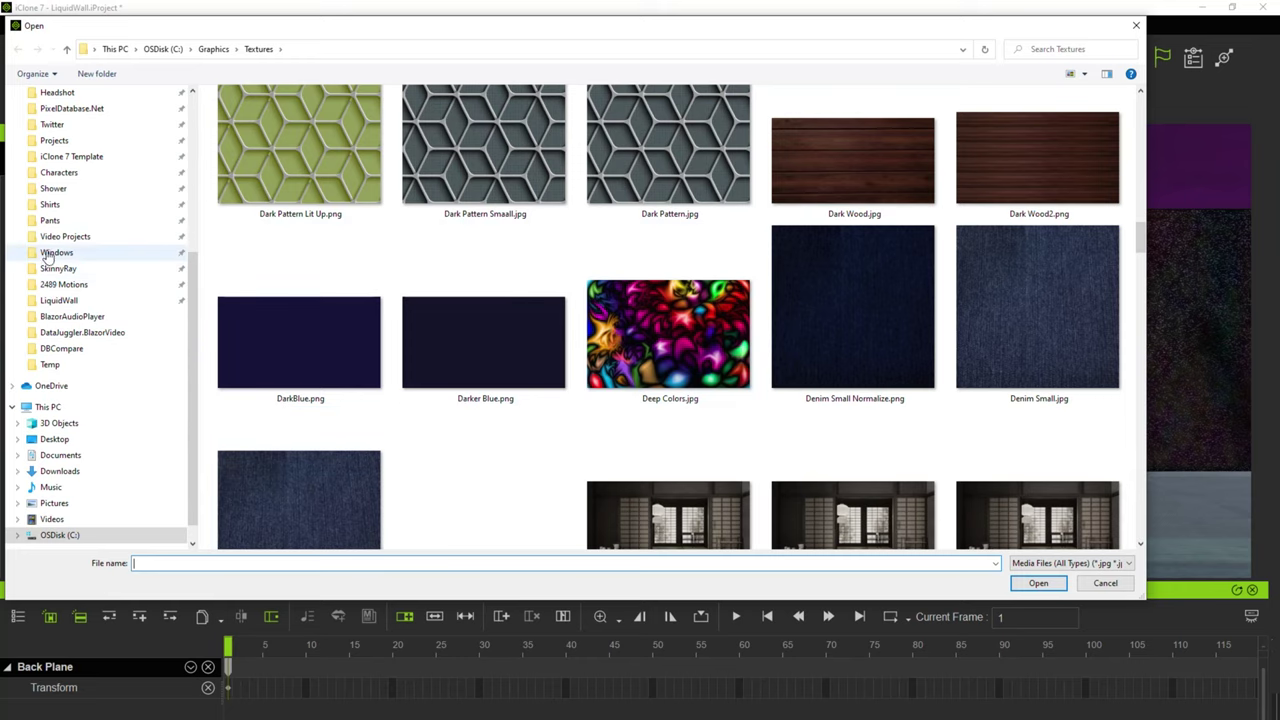
click(46, 206)
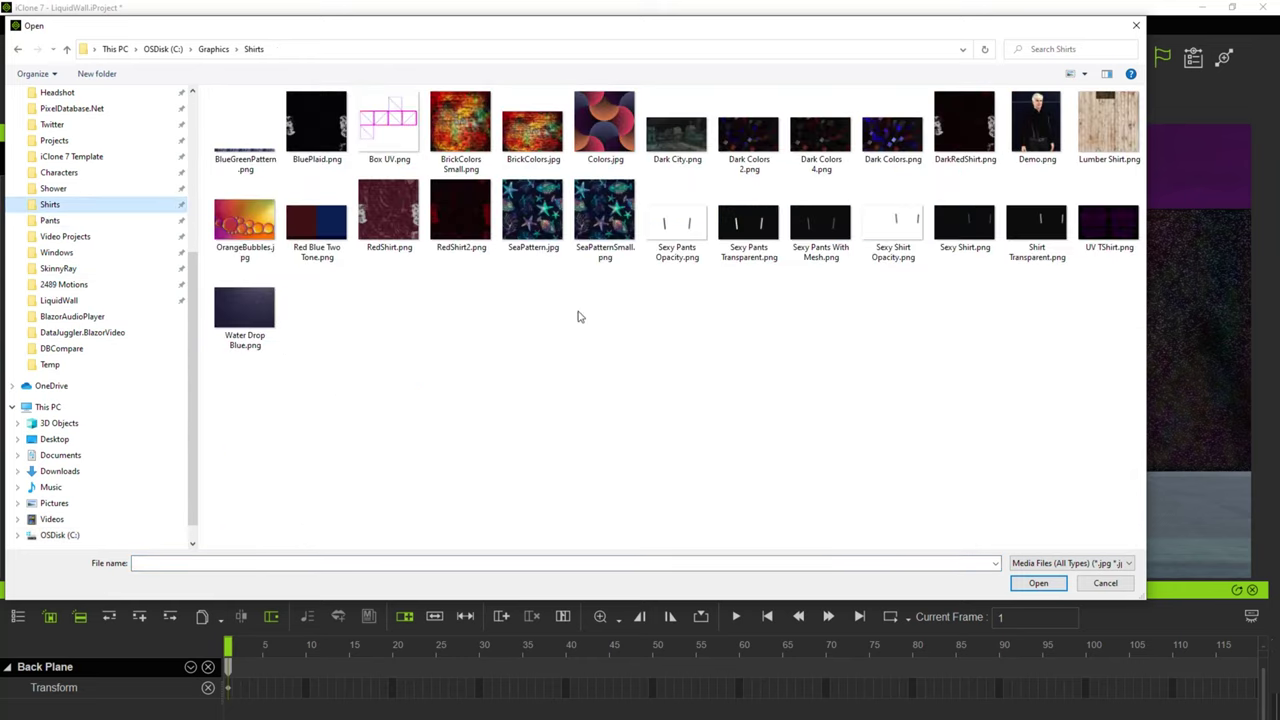
double_click(590, 226)
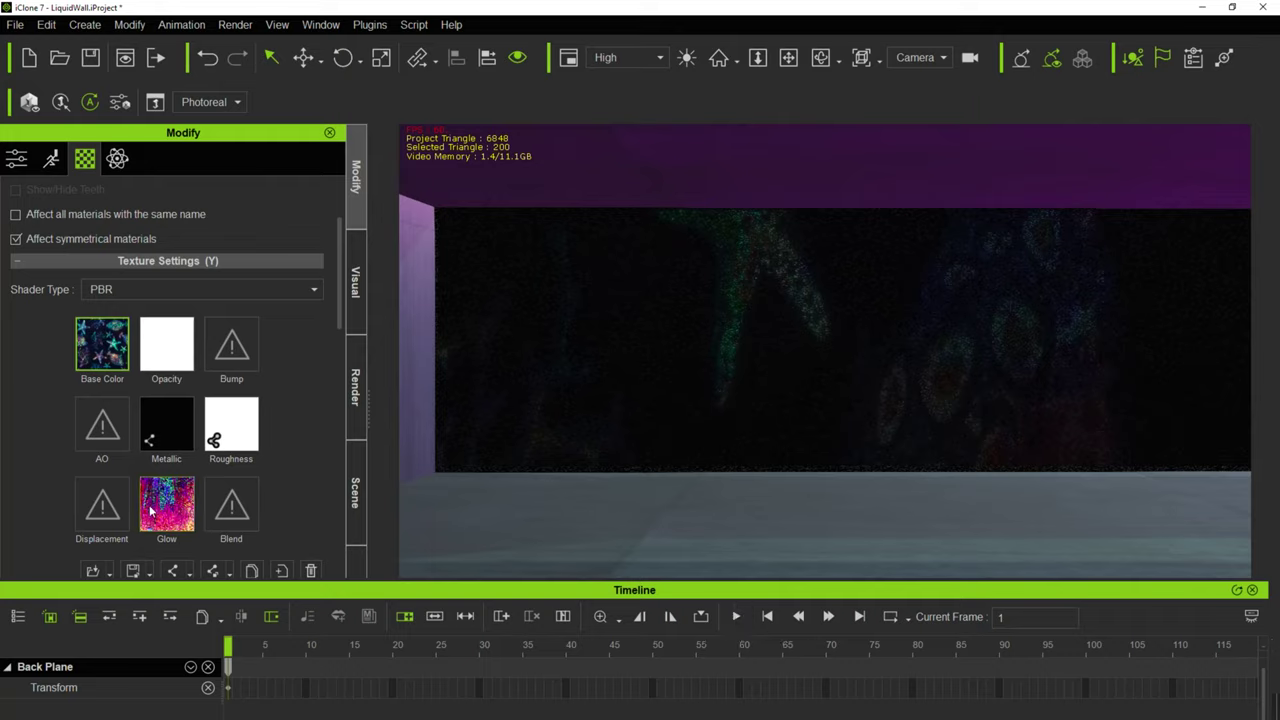
Inspect the Back Plane's Glow texture and play the animation briefly to check the moving wall pattern.
mouse_move(172, 508)
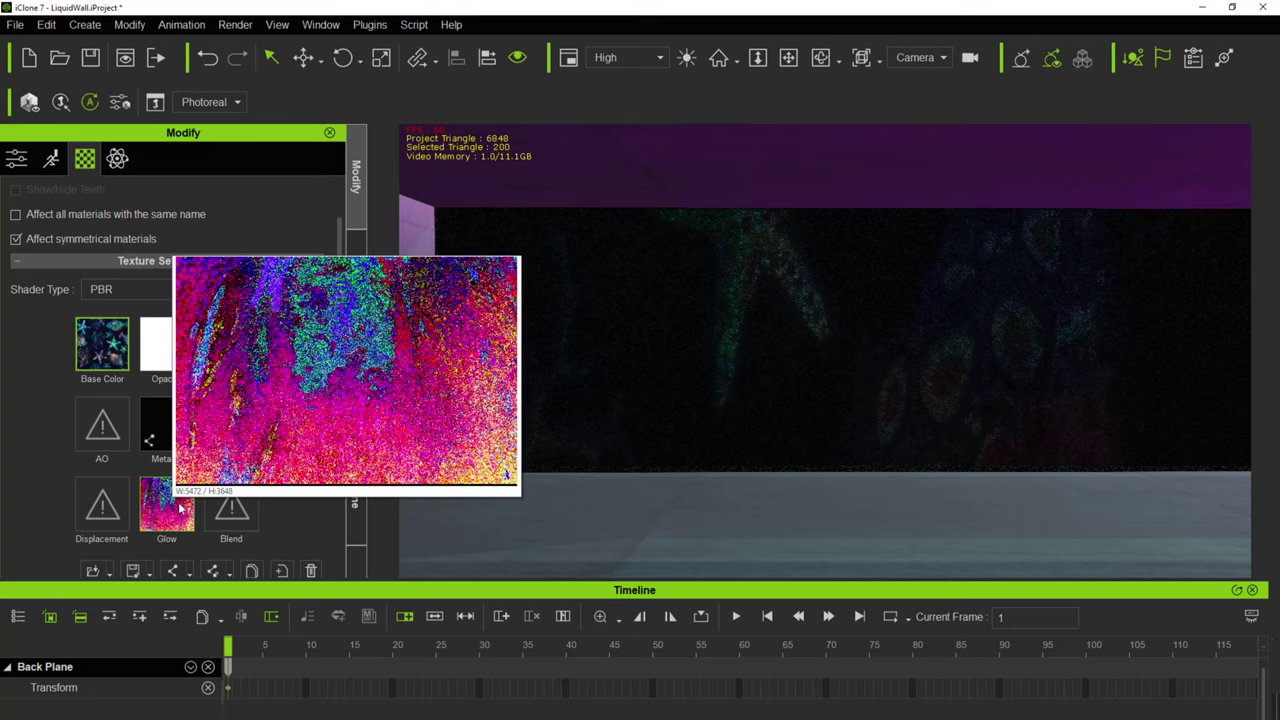
click(737, 617)
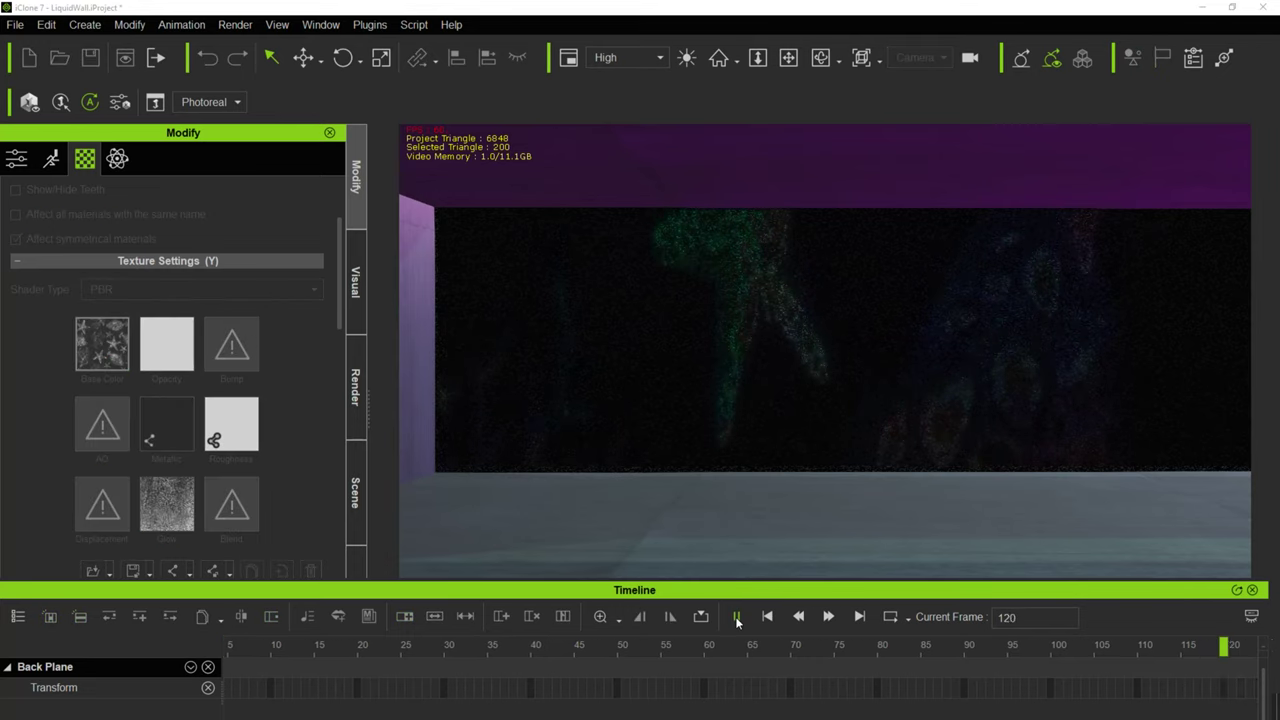
click(737, 617)
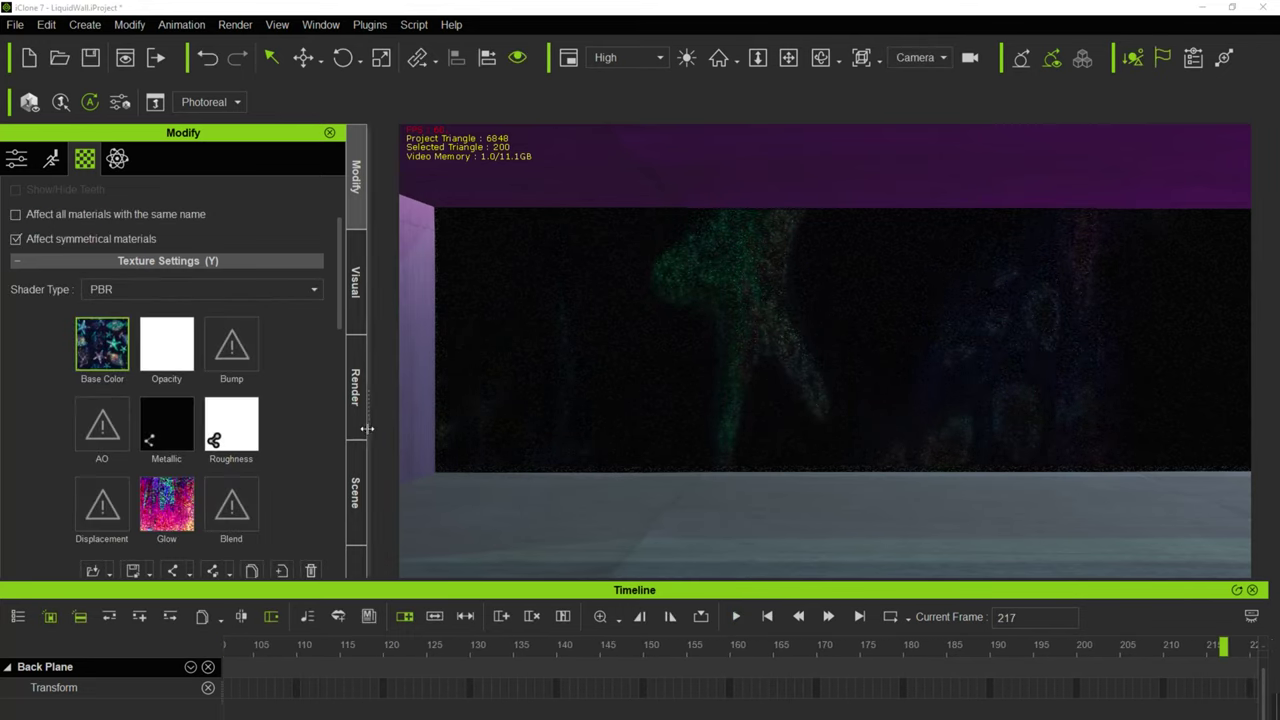
Unhide the Light1 prop, play the animation with the lights on, and return to frame 1.
click(355, 492)
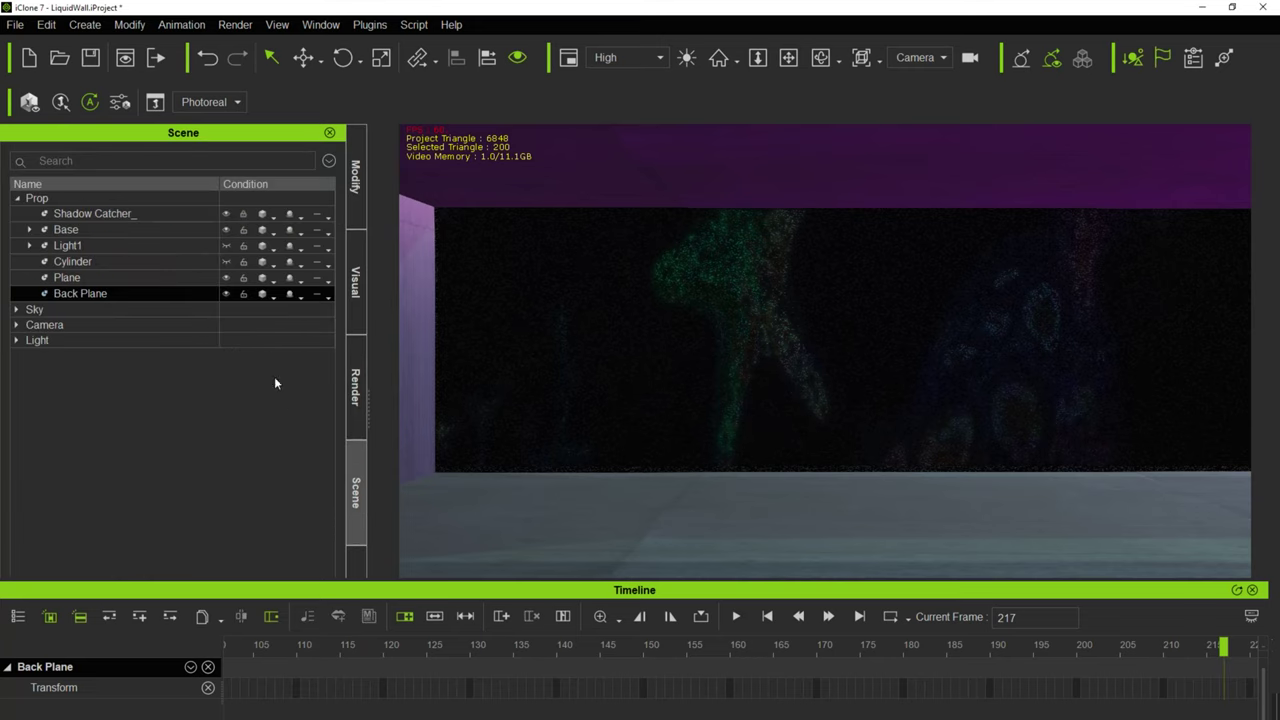
click(225, 246)
click(737, 617)
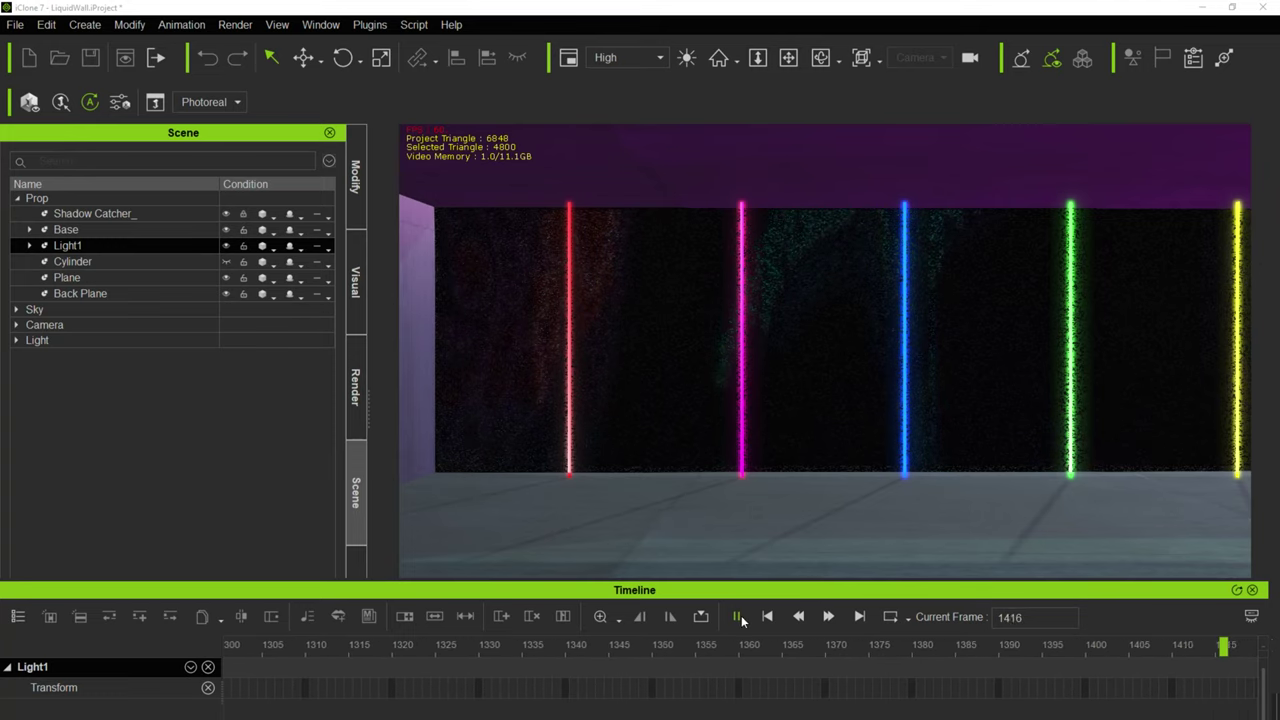
click(737, 616)
click(769, 617)
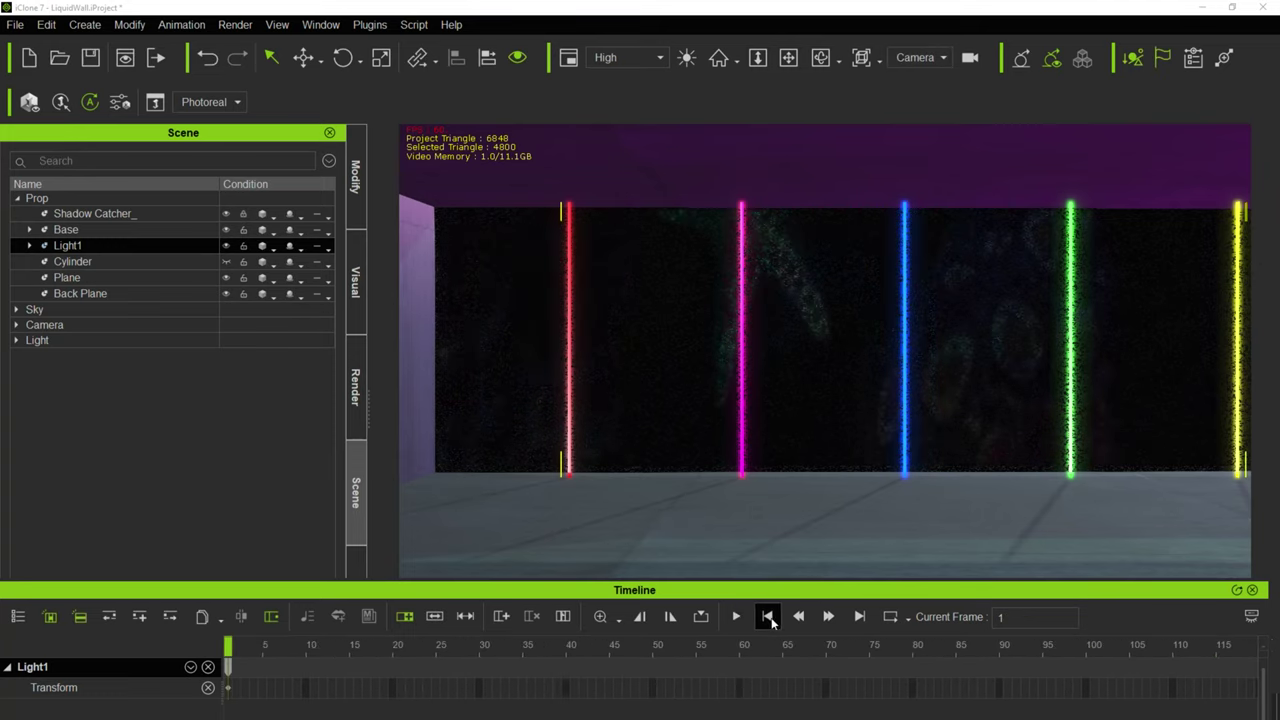
Replace the Back Plane's Base Color texture with Deep Colors.jpg from the Textures folder and play the animation to check the wall.
click(362, 202)
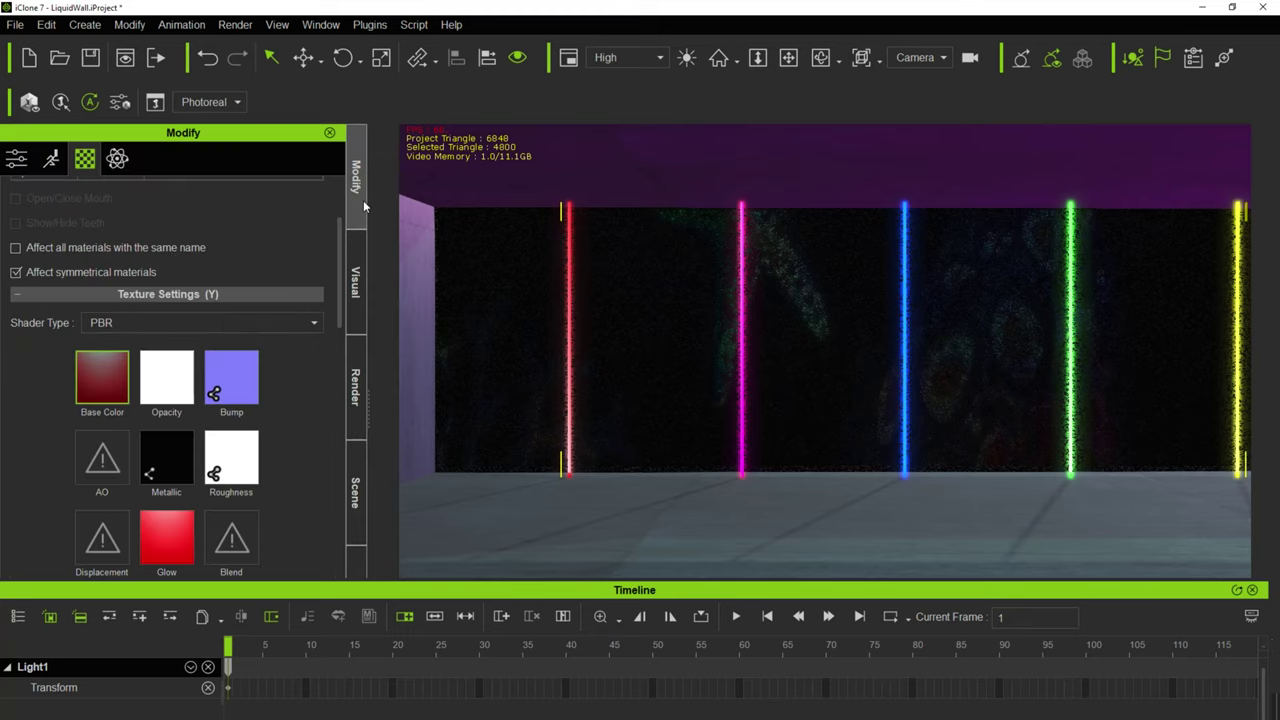
click(355, 492)
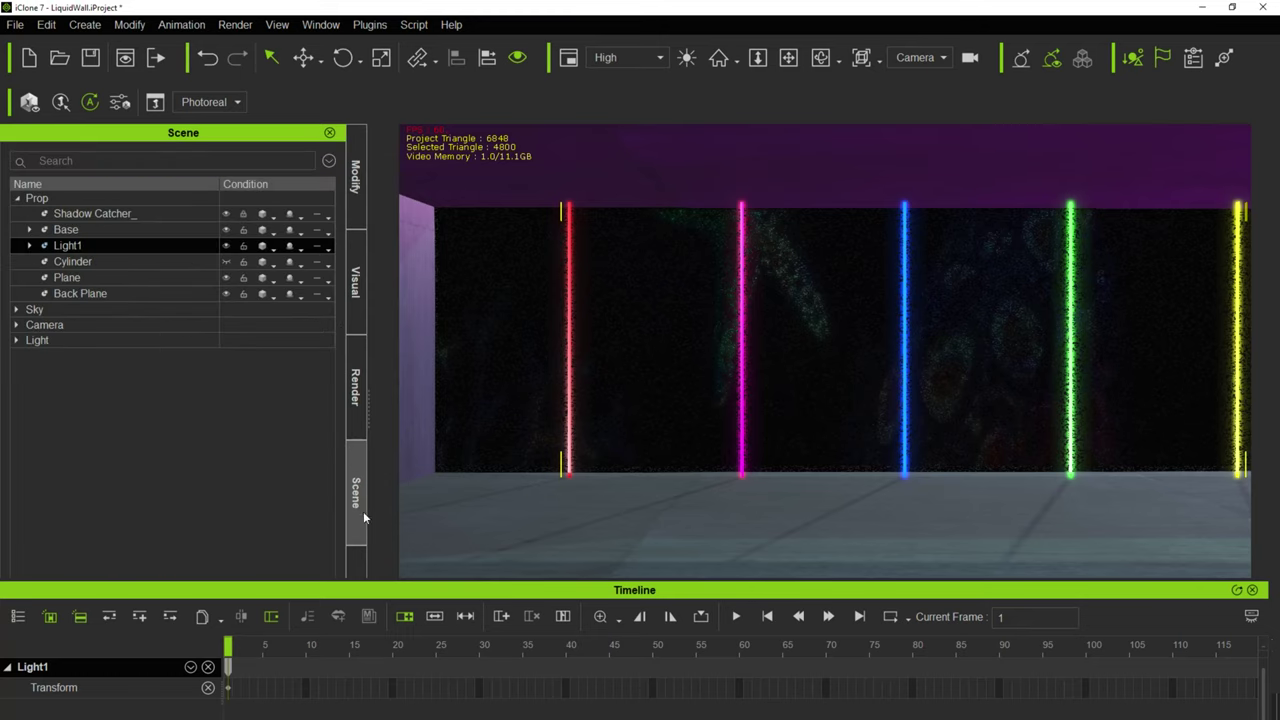
click(75, 291)
click(355, 180)
double_click(90, 341)
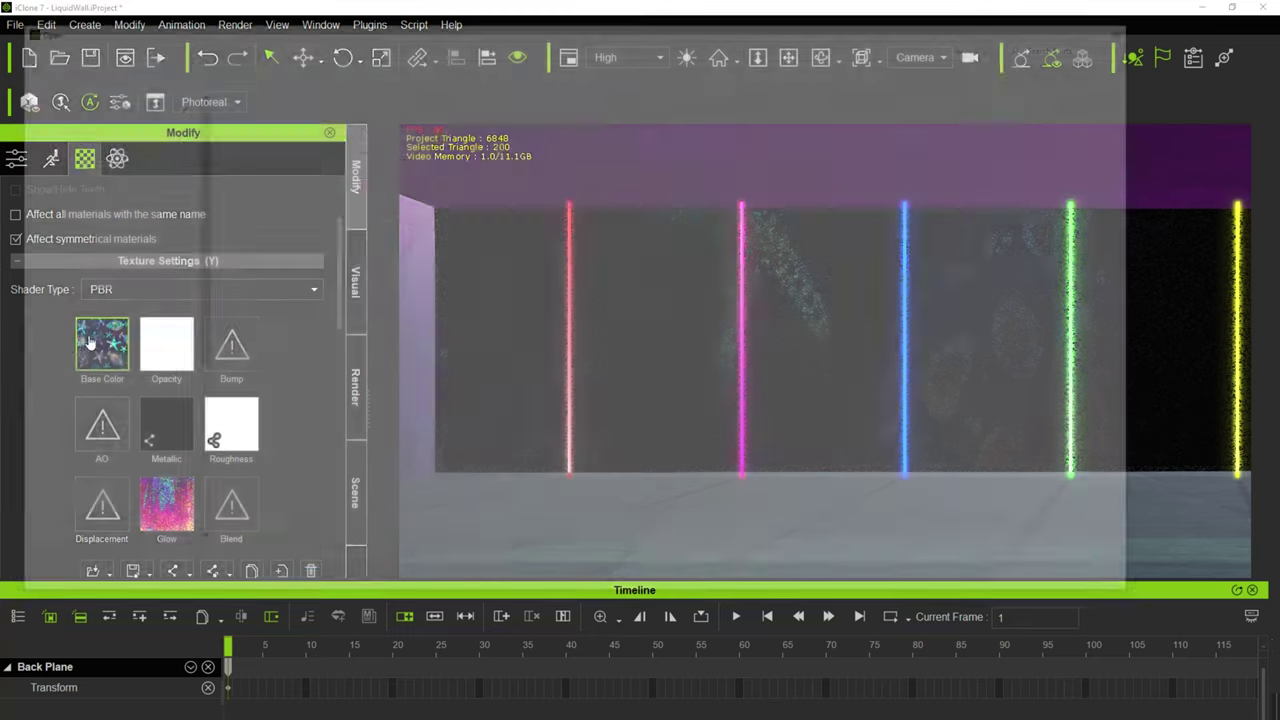
scroll(98, 301, up, 2)
scroll(85, 305, up, 2)
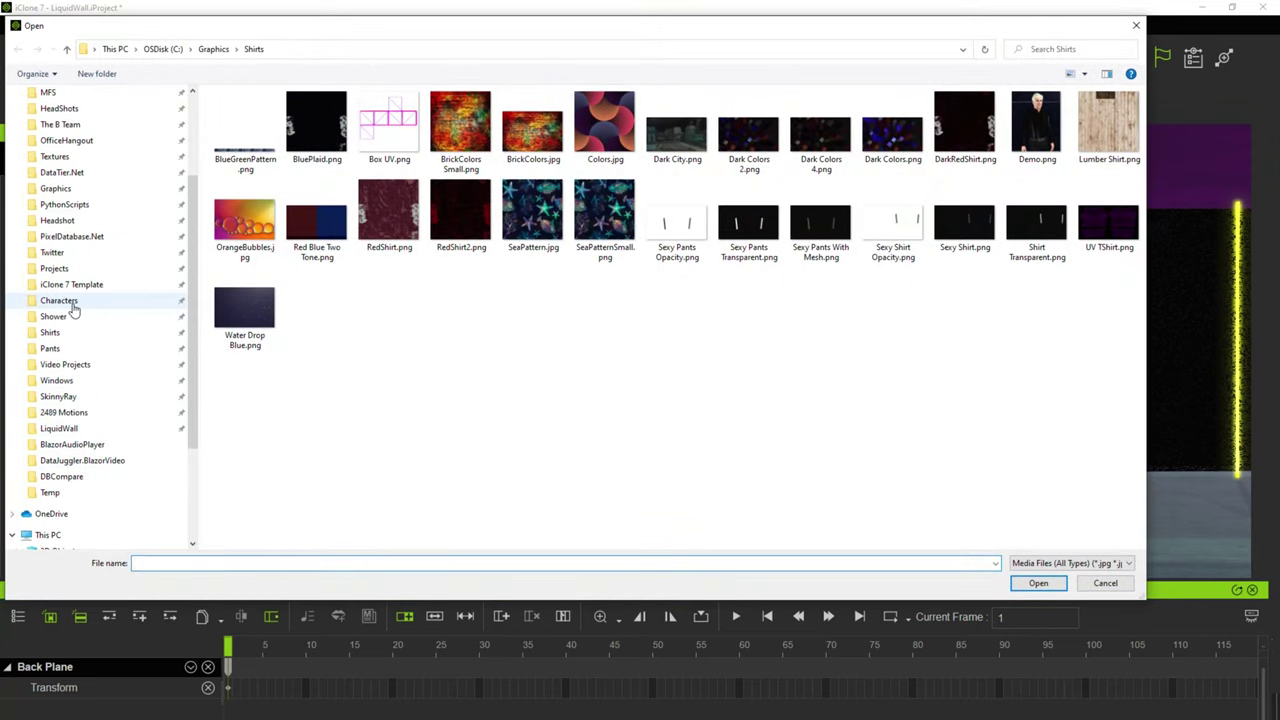
click(53, 157)
scroll(659, 302, down, 5)
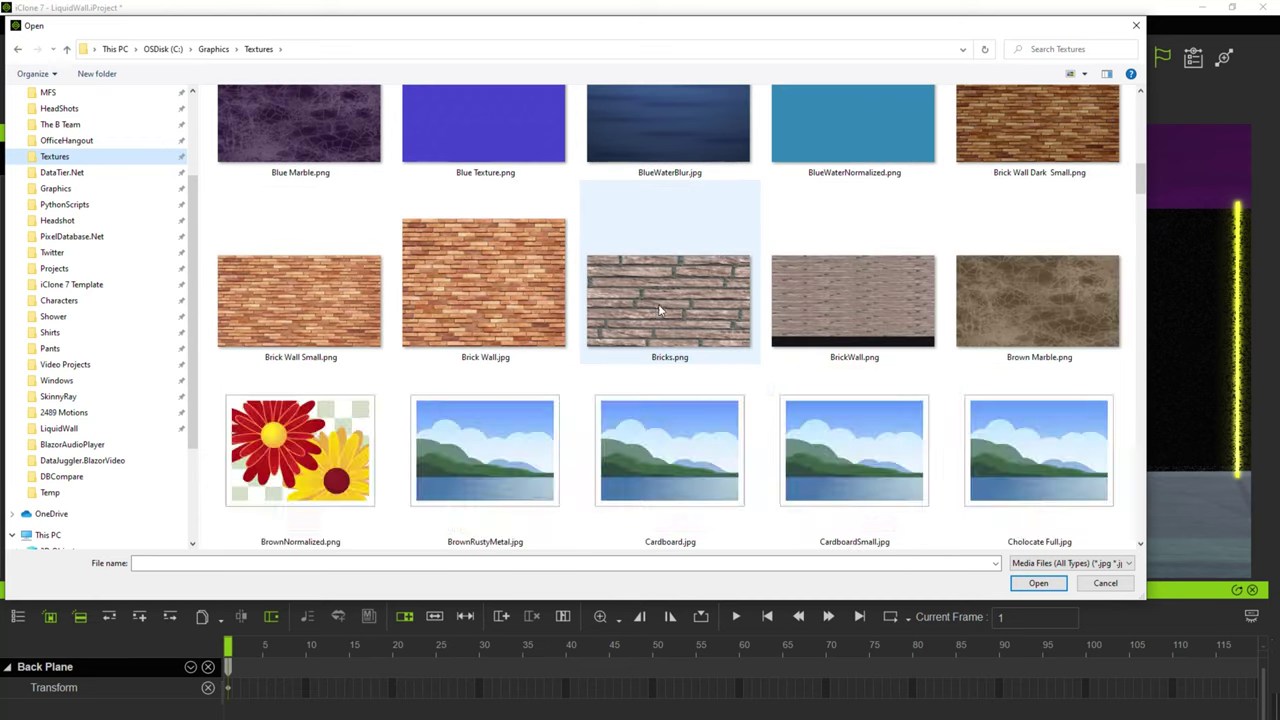
scroll(652, 314, down, 5)
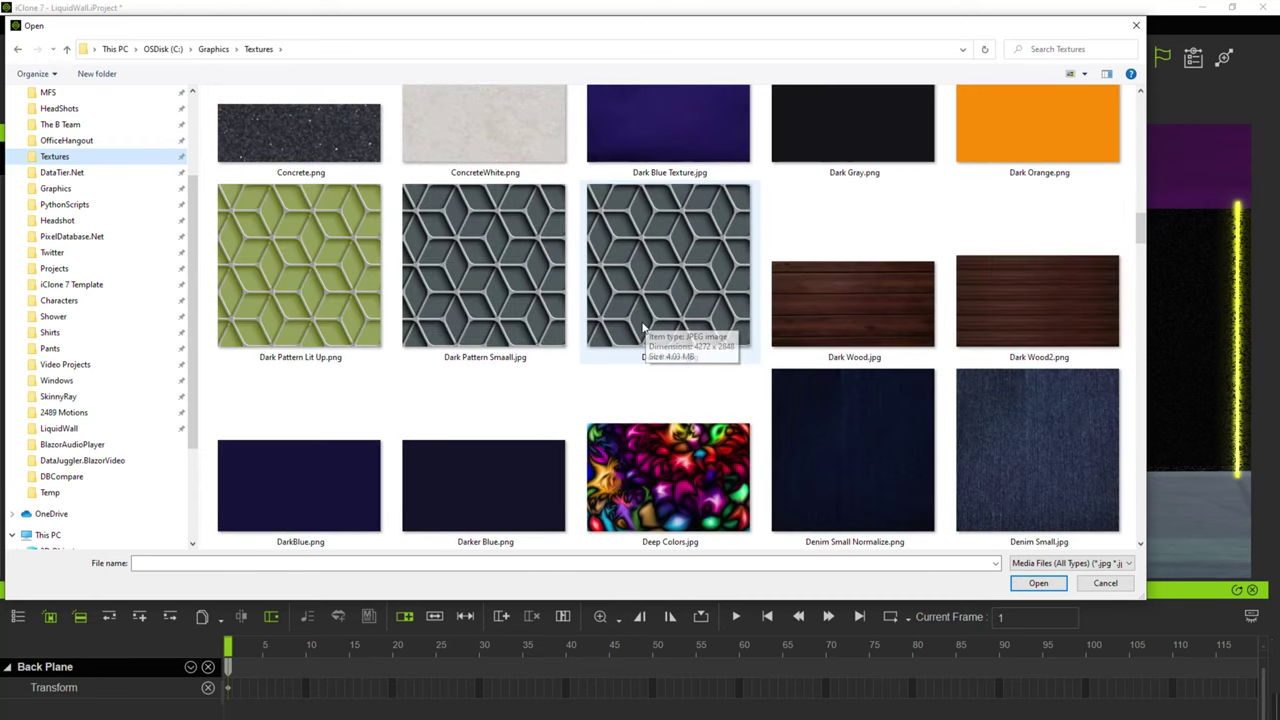
scroll(617, 327, up, 3)
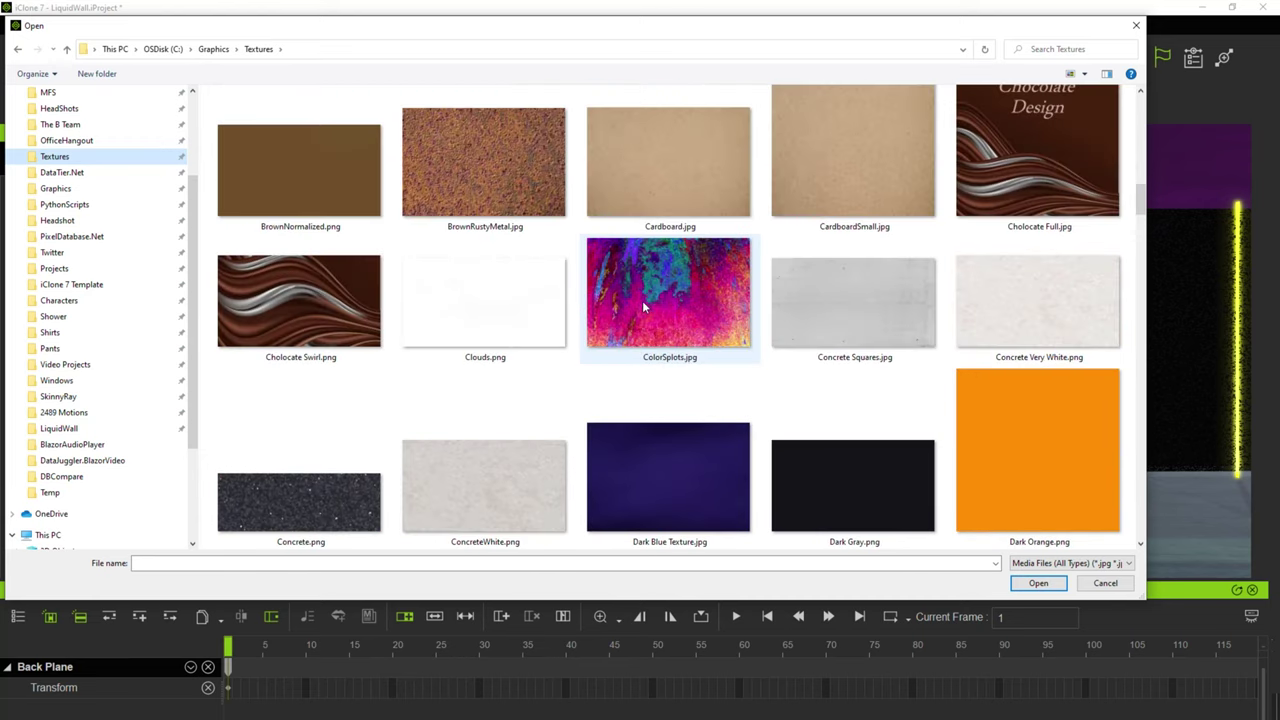
scroll(642, 300, down, 5)
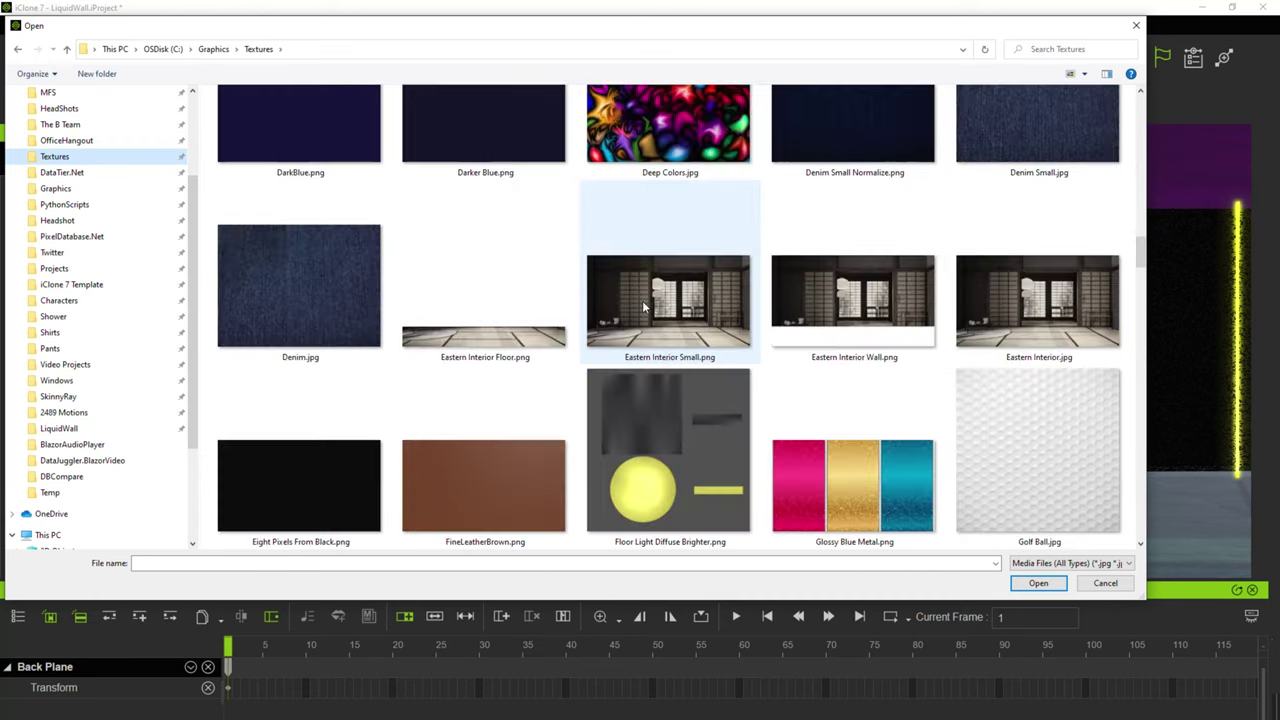
double_click(621, 143)
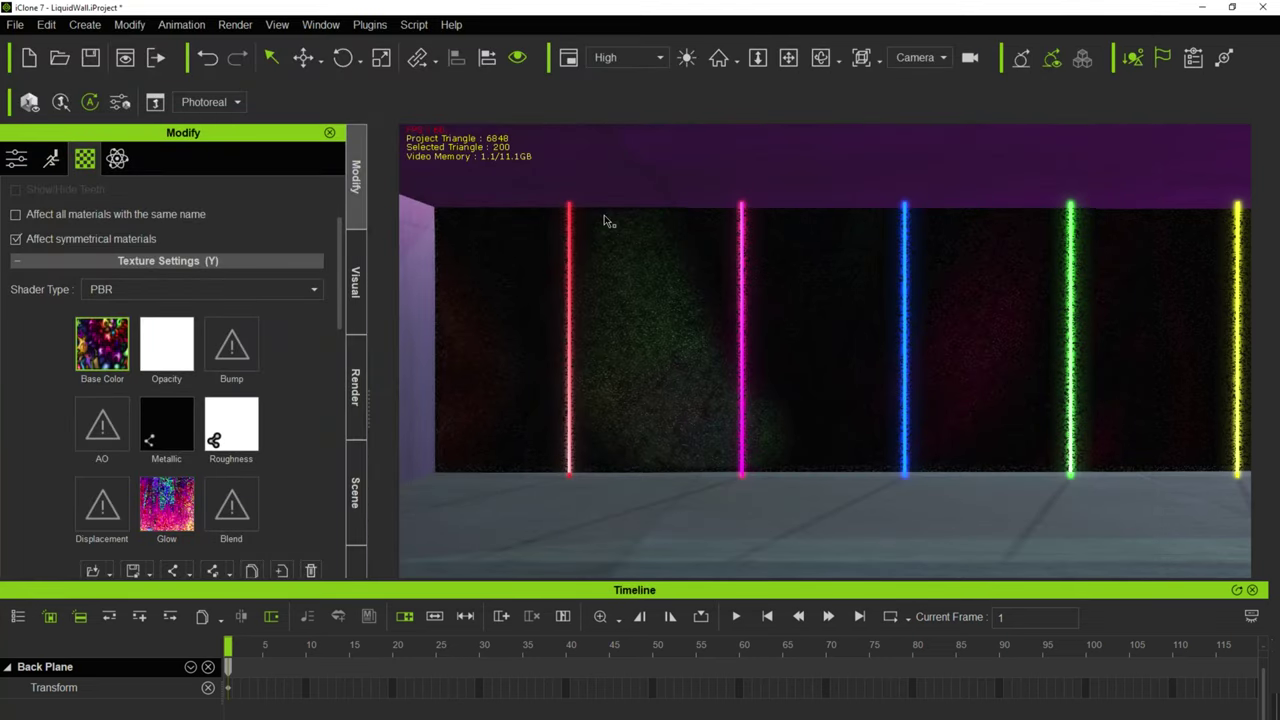
click(733, 619)
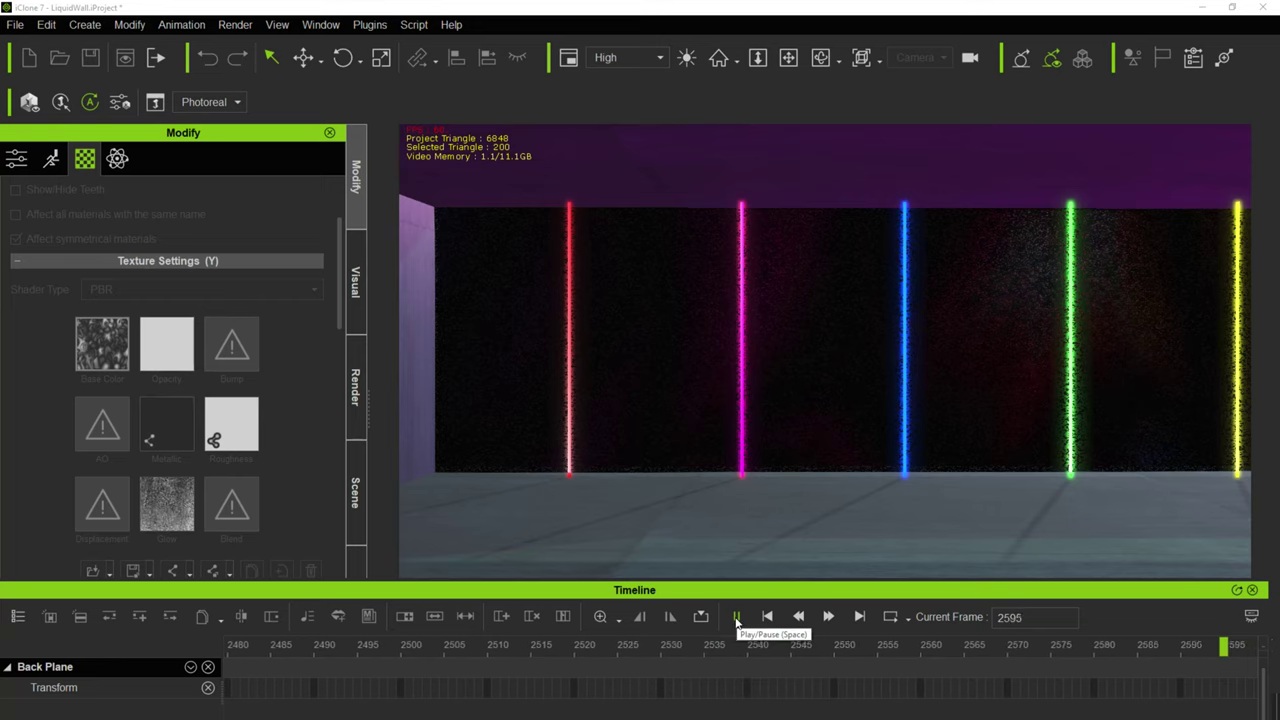
click(736, 617)
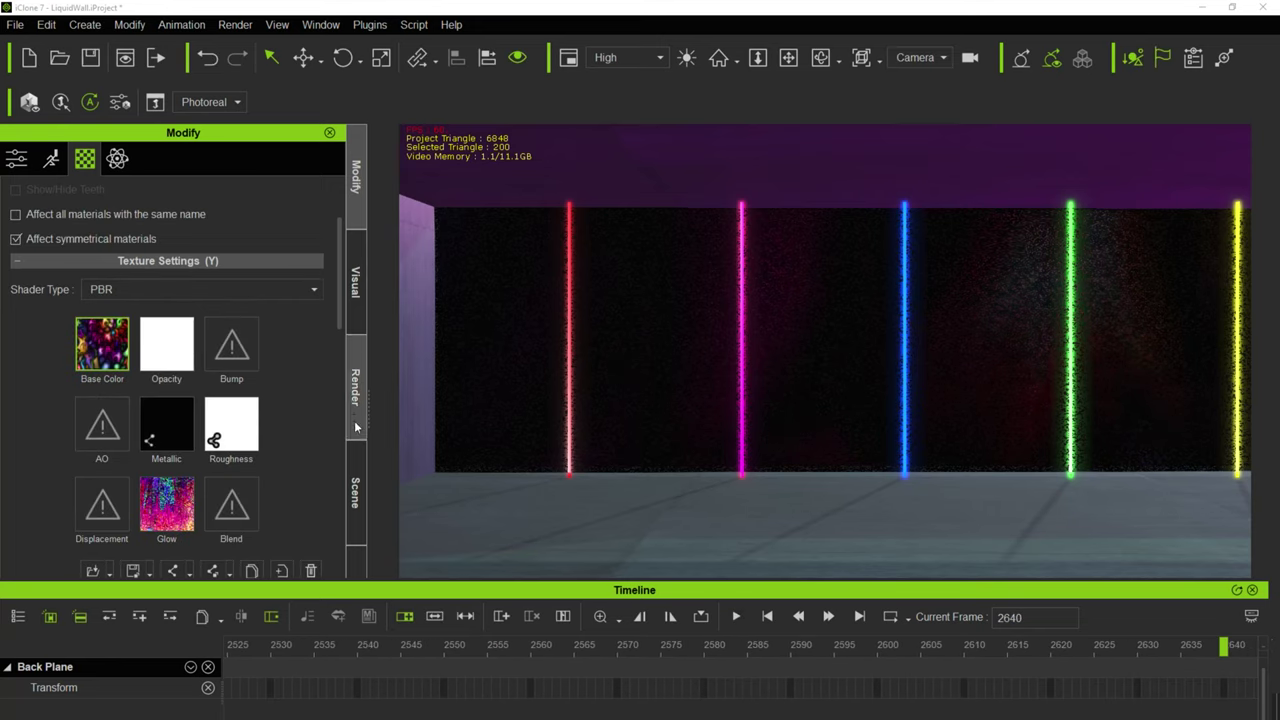
Delete the Plane and Back Plane props from the scene and hide the Light1 prop.
click(355, 480)
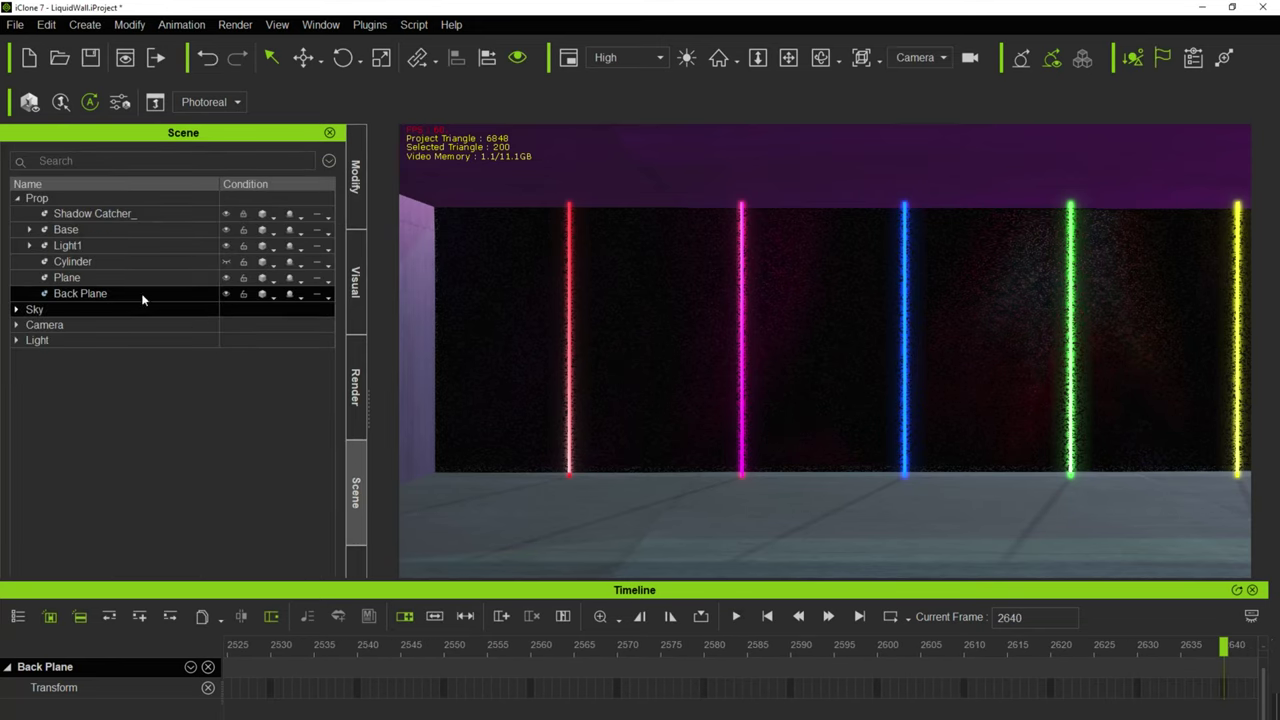
click(114, 281)
ctrl+click(114, 293)
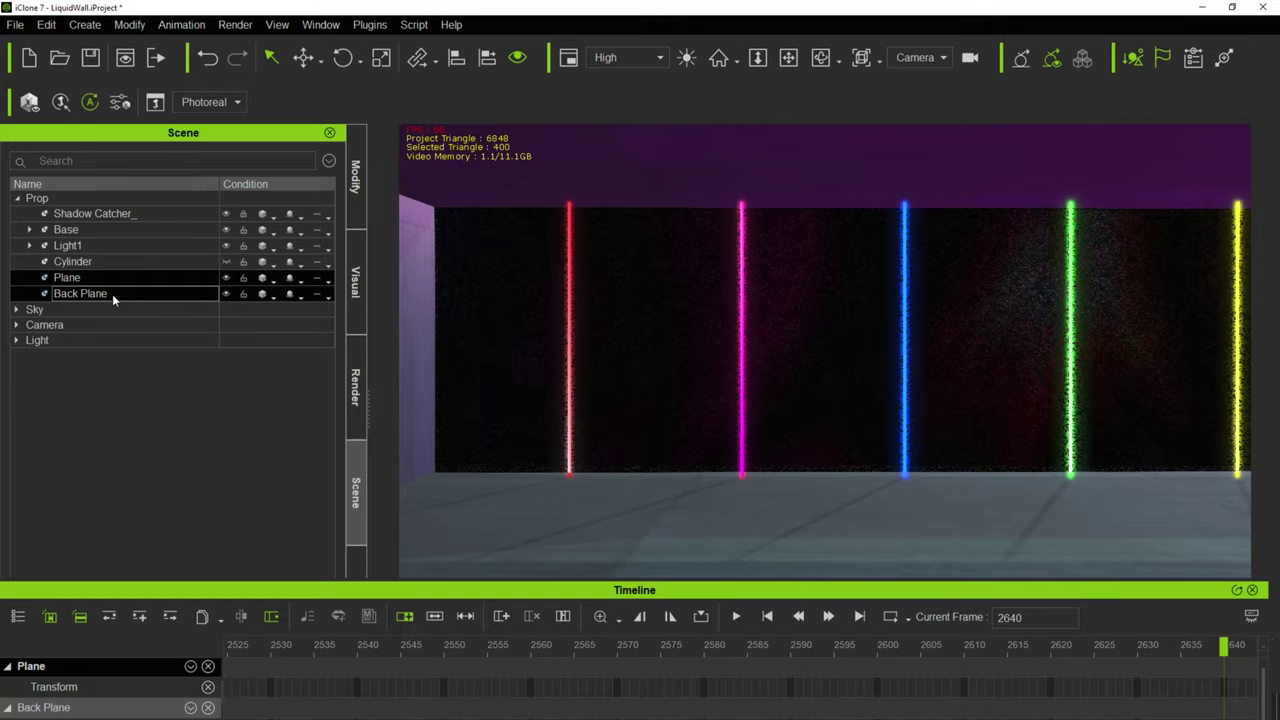
key(Delete)
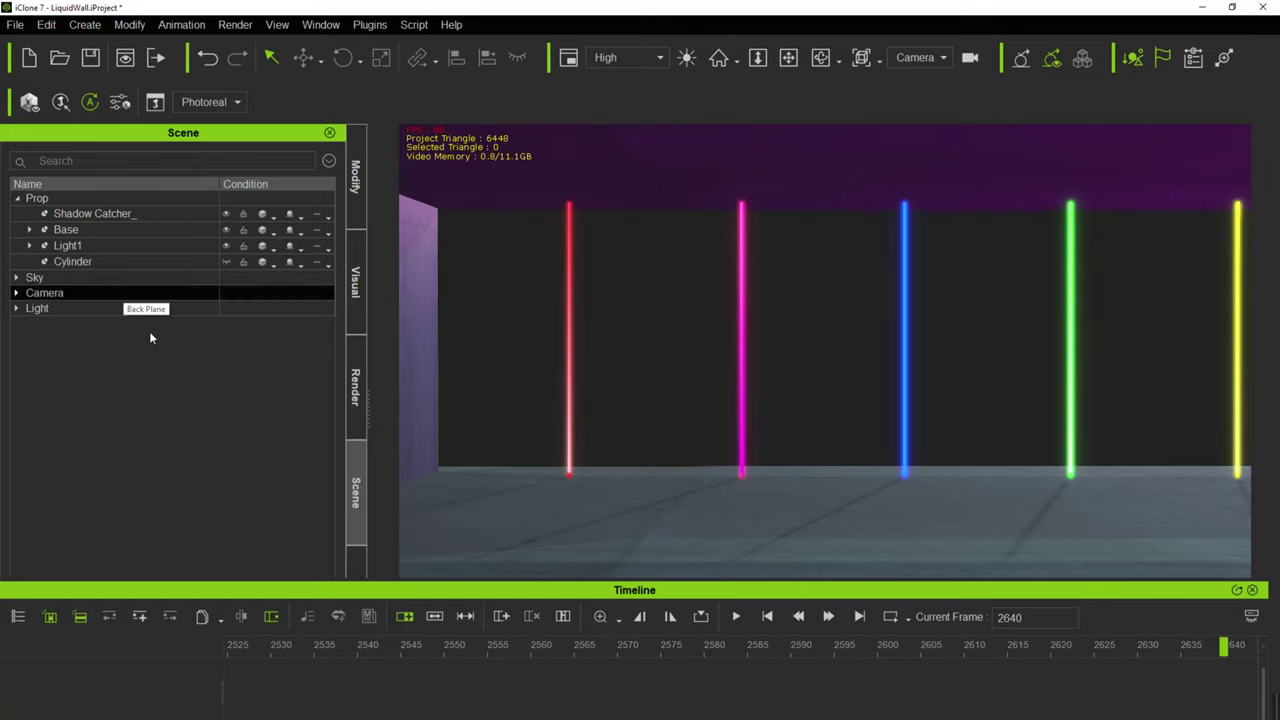
click(225, 245)
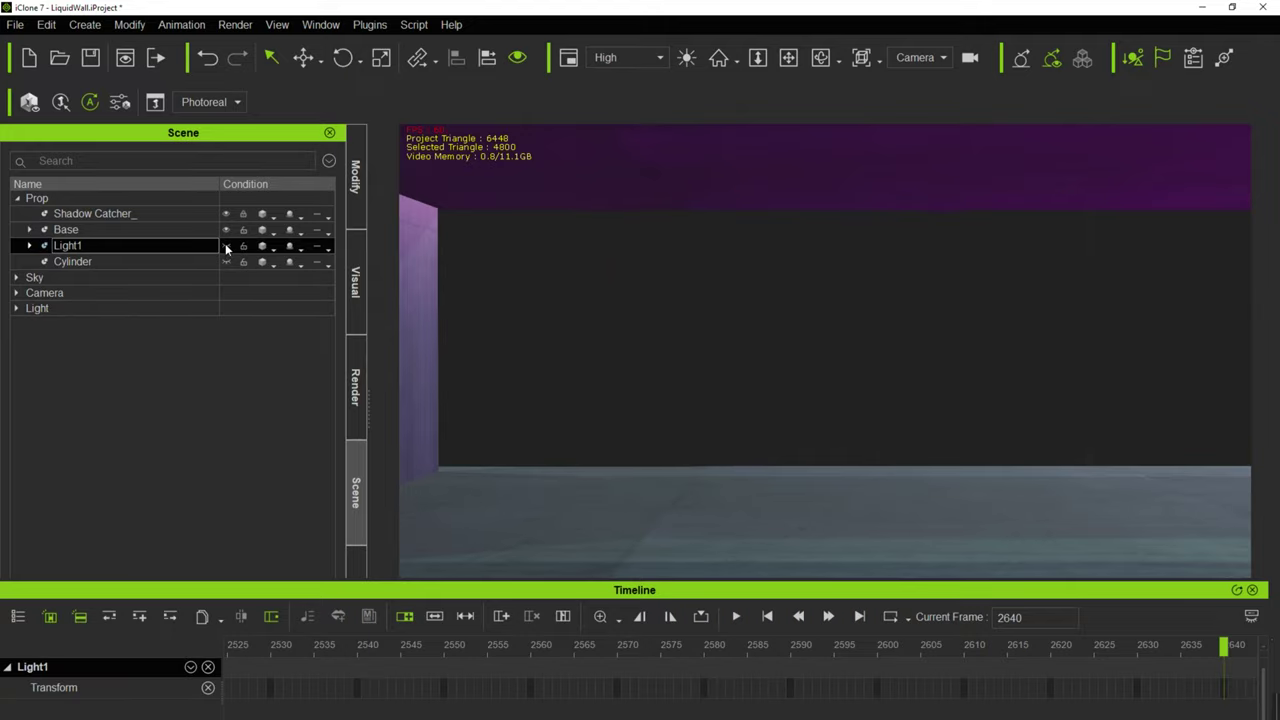
Close the open paint.net window and show the C:\Temp folder in File Explorer.
drag(557, 590, 570, 505)
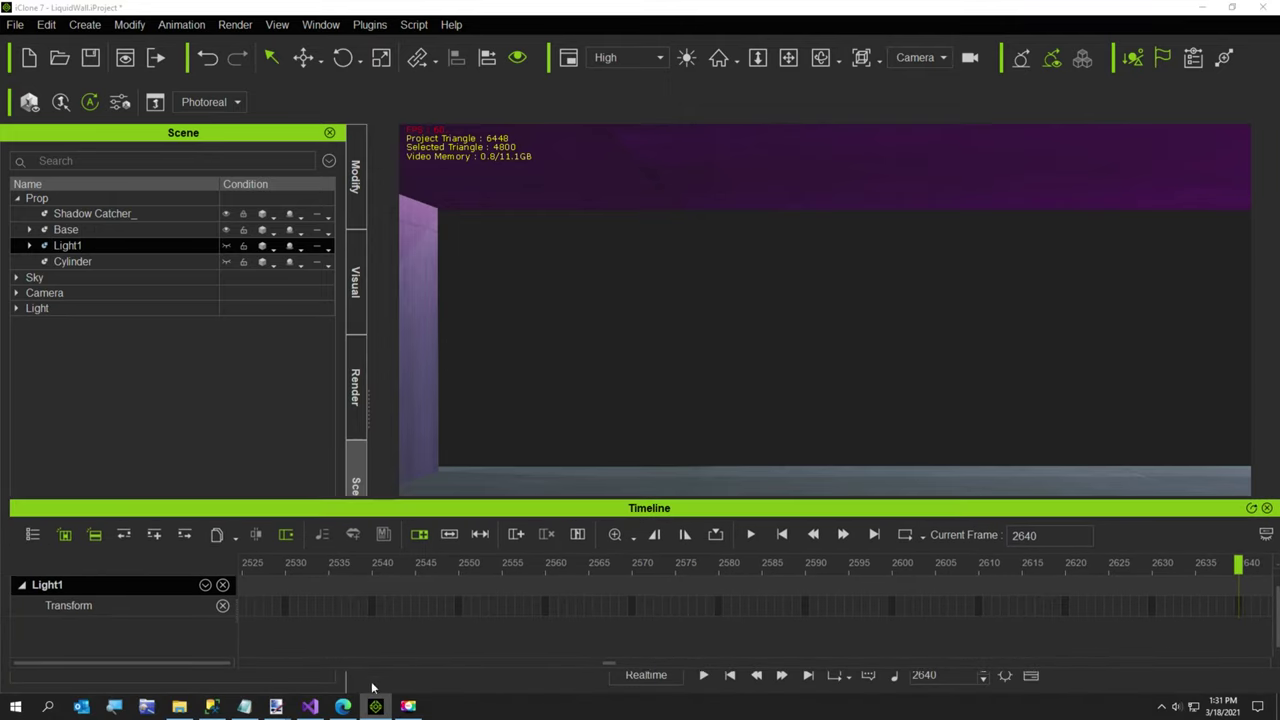
right_click(276, 706)
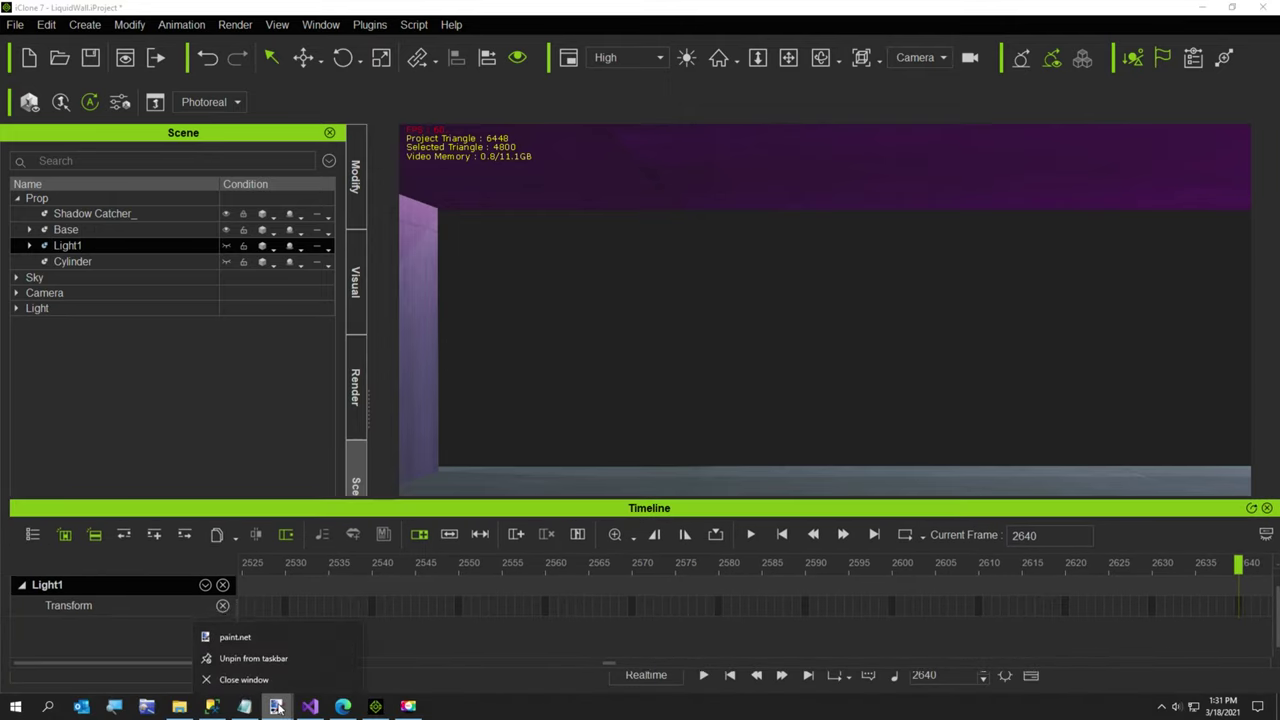
click(240, 679)
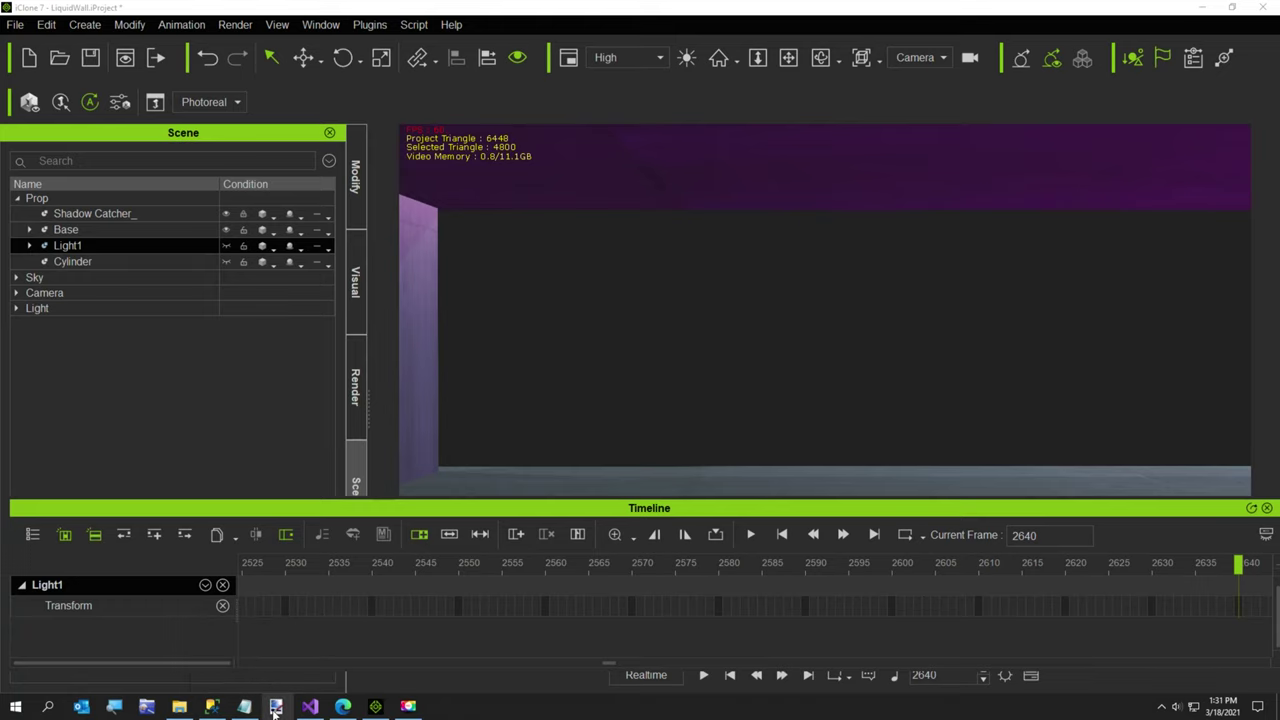
click(225, 645)
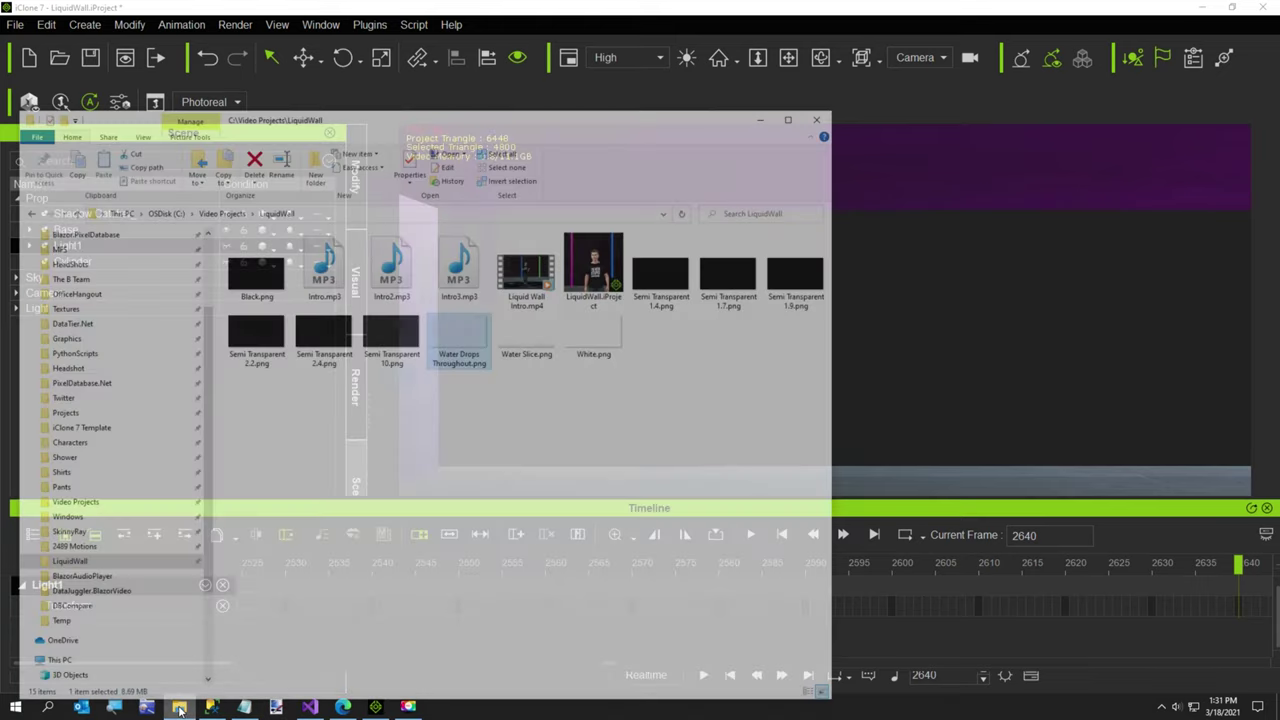
click(50, 603)
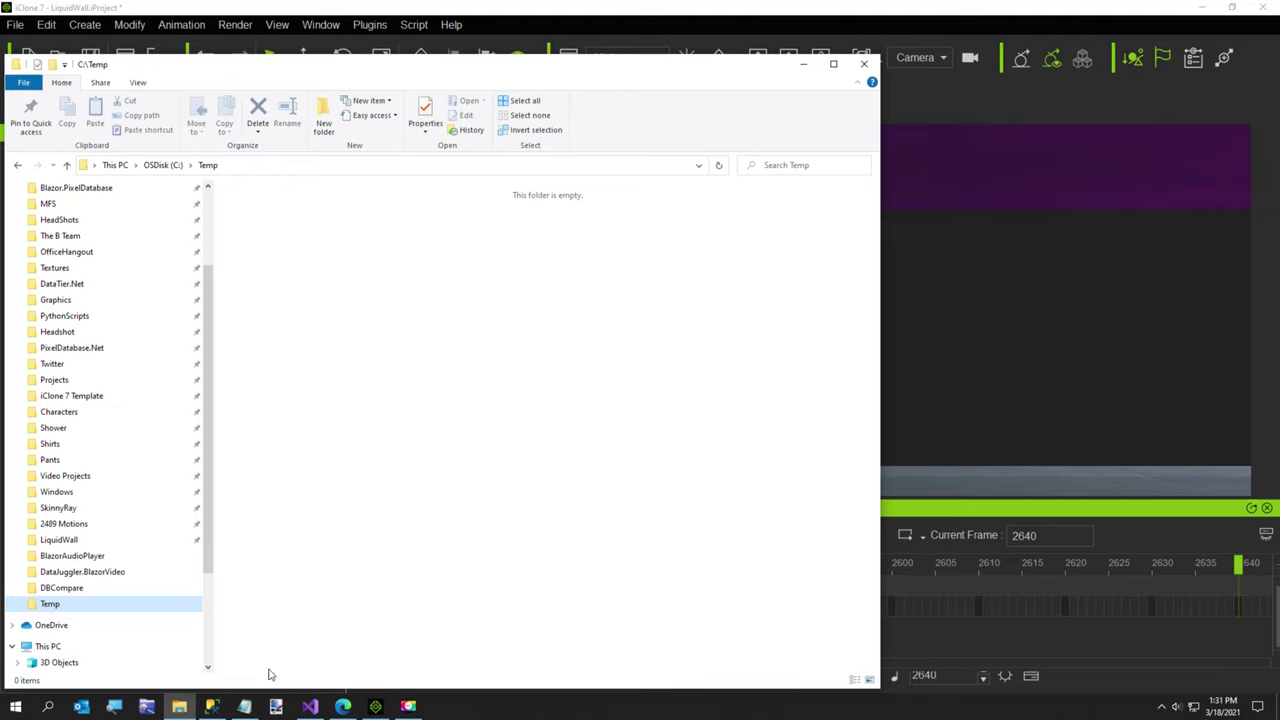
Start paint.net, maximize it, and create a new blank image of 3840 × 2160 pixels.
click(276, 706)
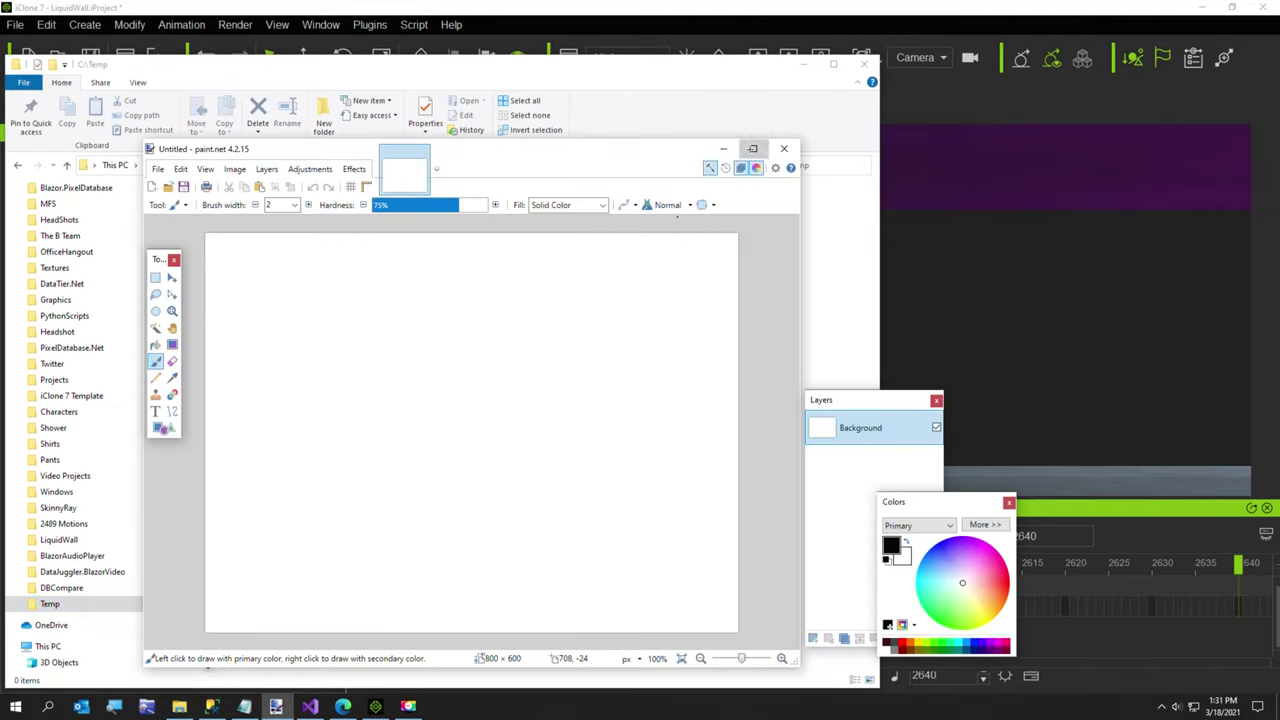
click(752, 148)
click(14, 25)
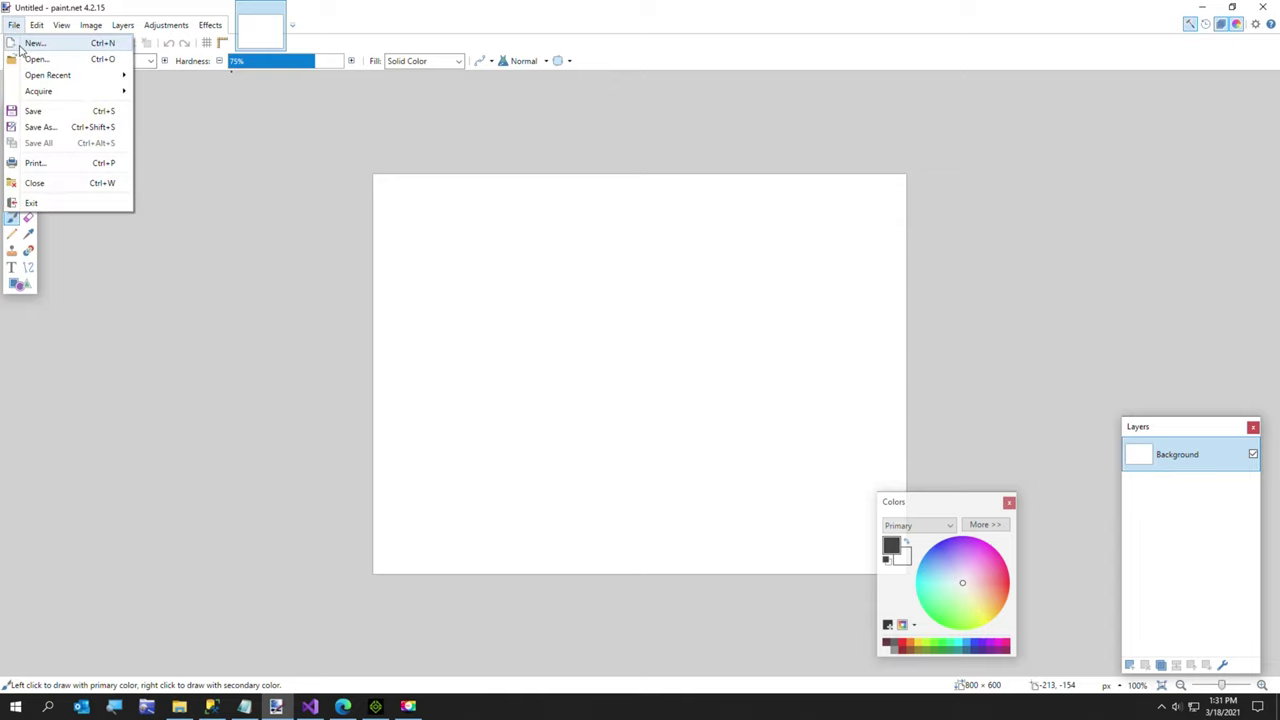
click(20, 45)
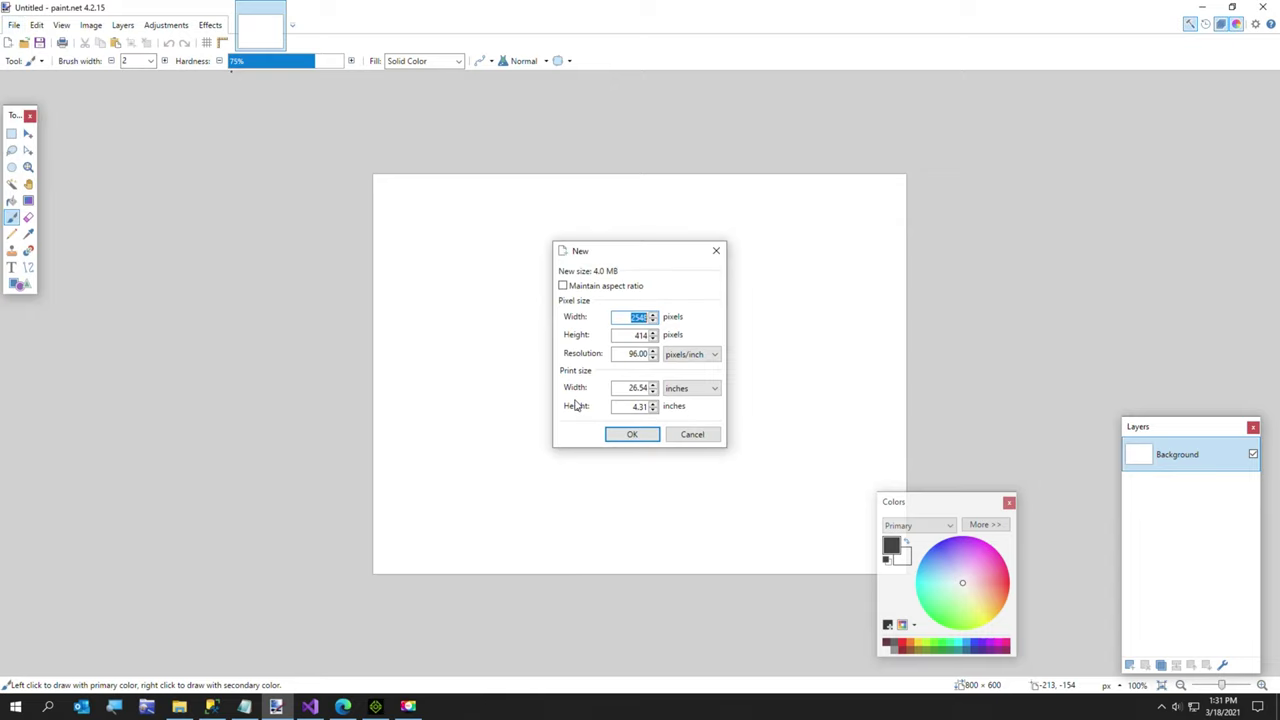
text(3840)
key(Tab)
text(2160)
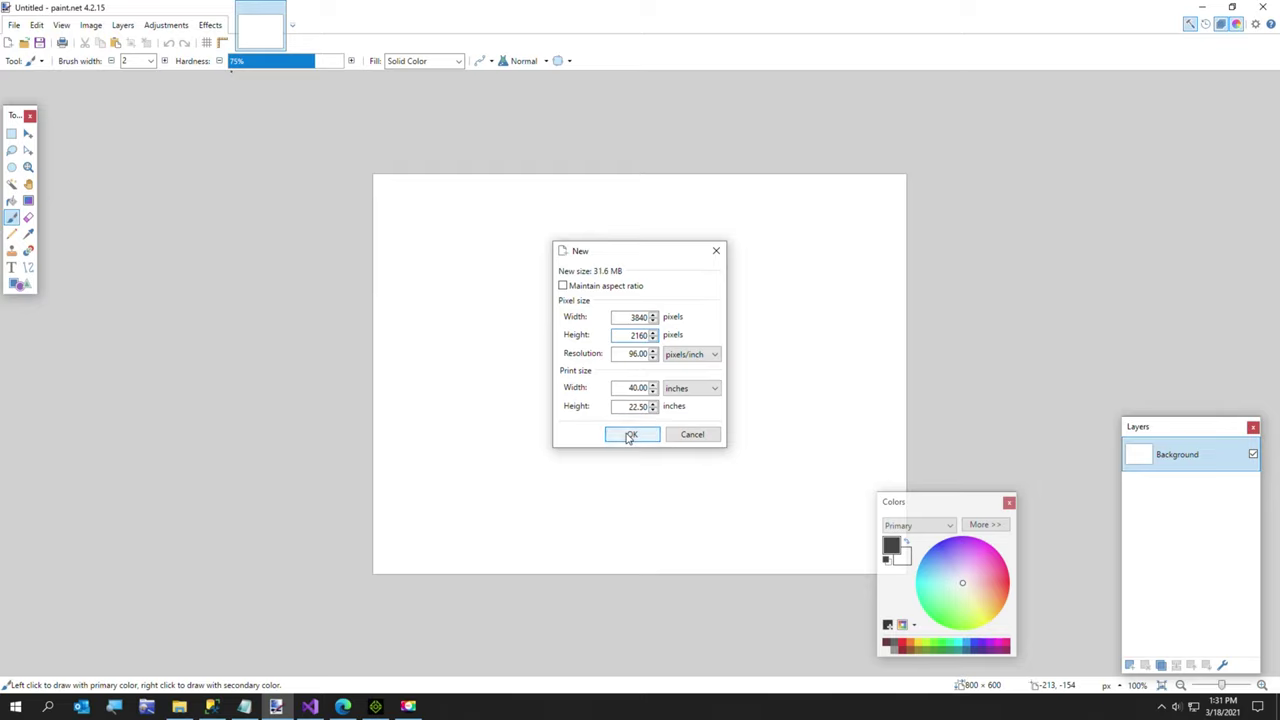
click(630, 434)
Save the blank image as White.png in the C:\Temp folder with the default PNG settings.
click(14, 25)
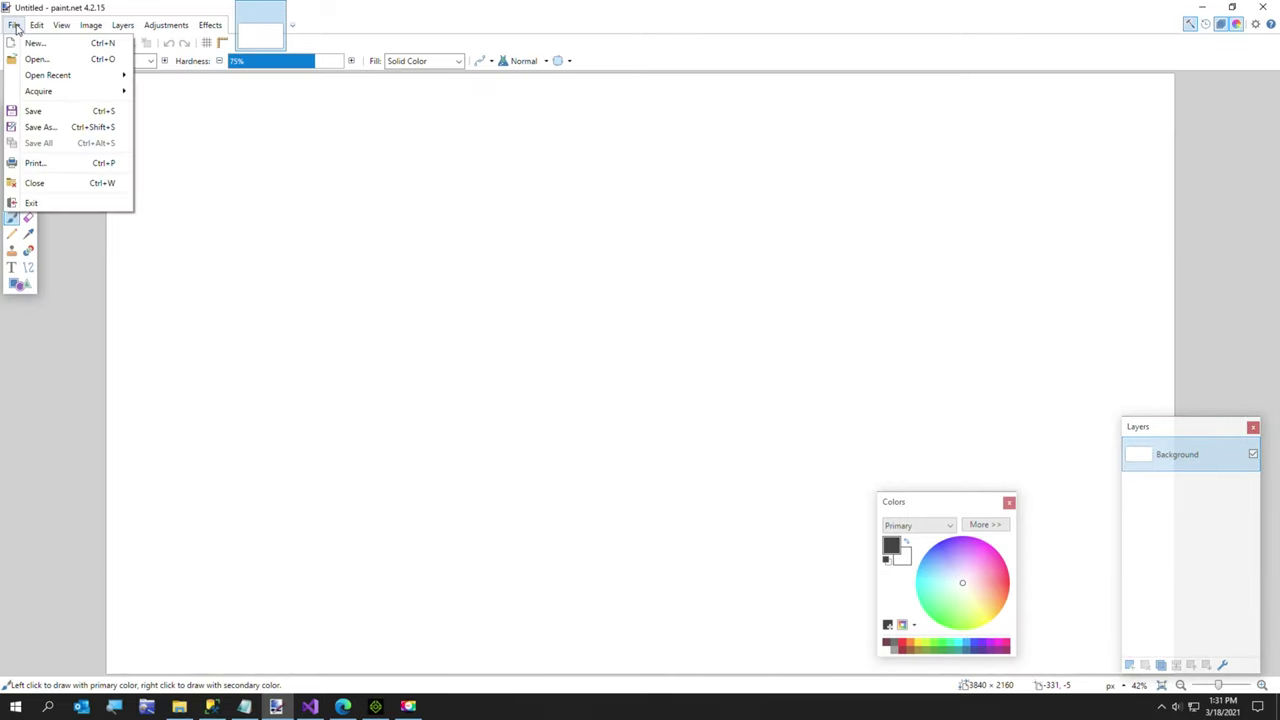
click(47, 128)
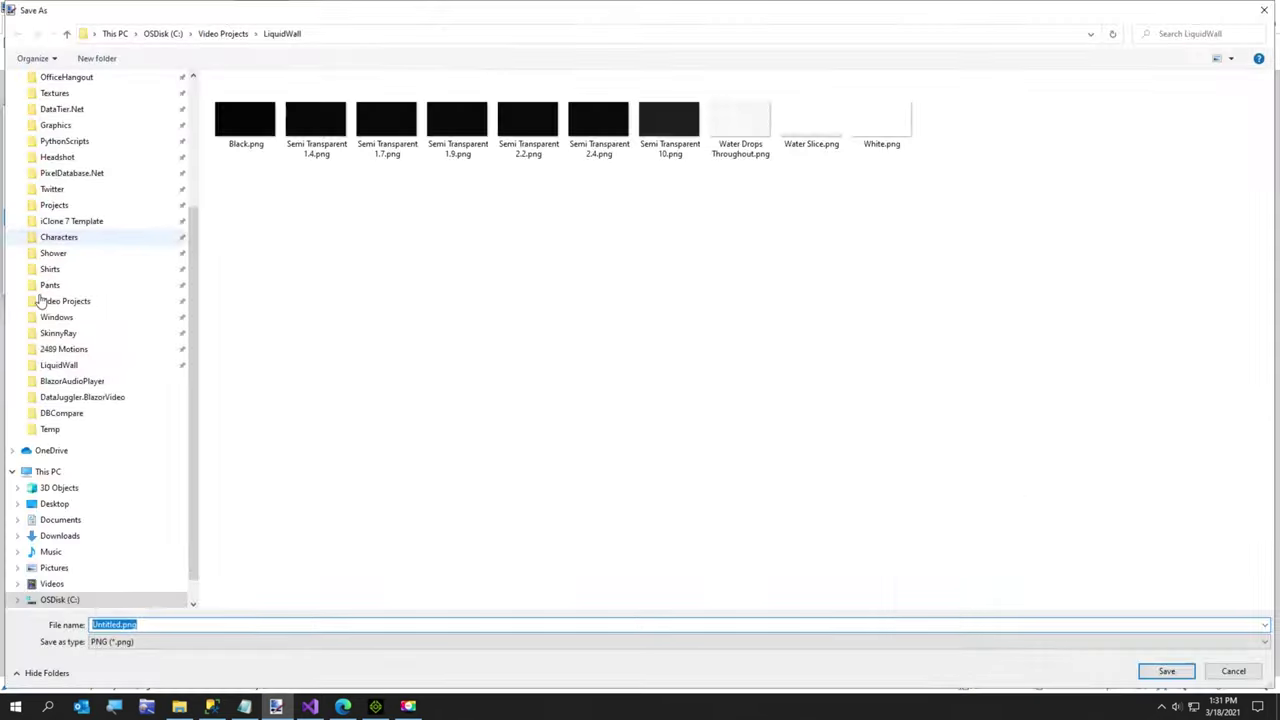
click(66, 431)
click(163, 625)
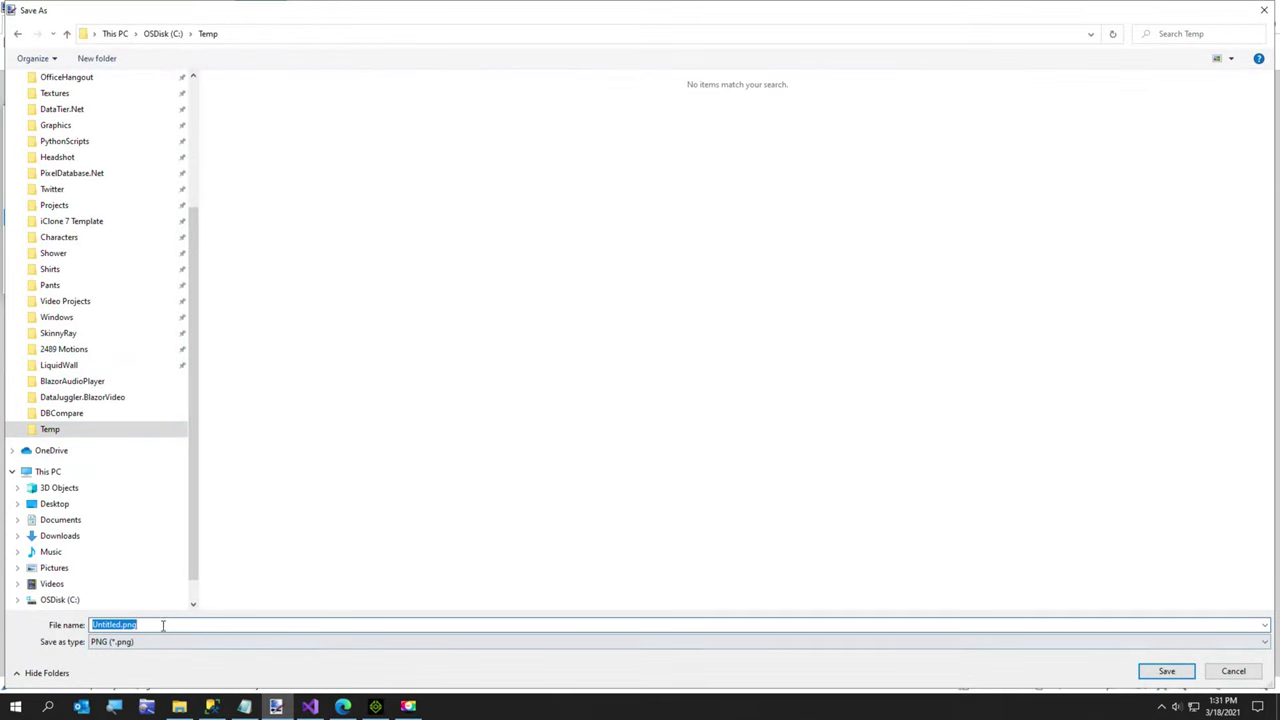
text(White)
key(Return)
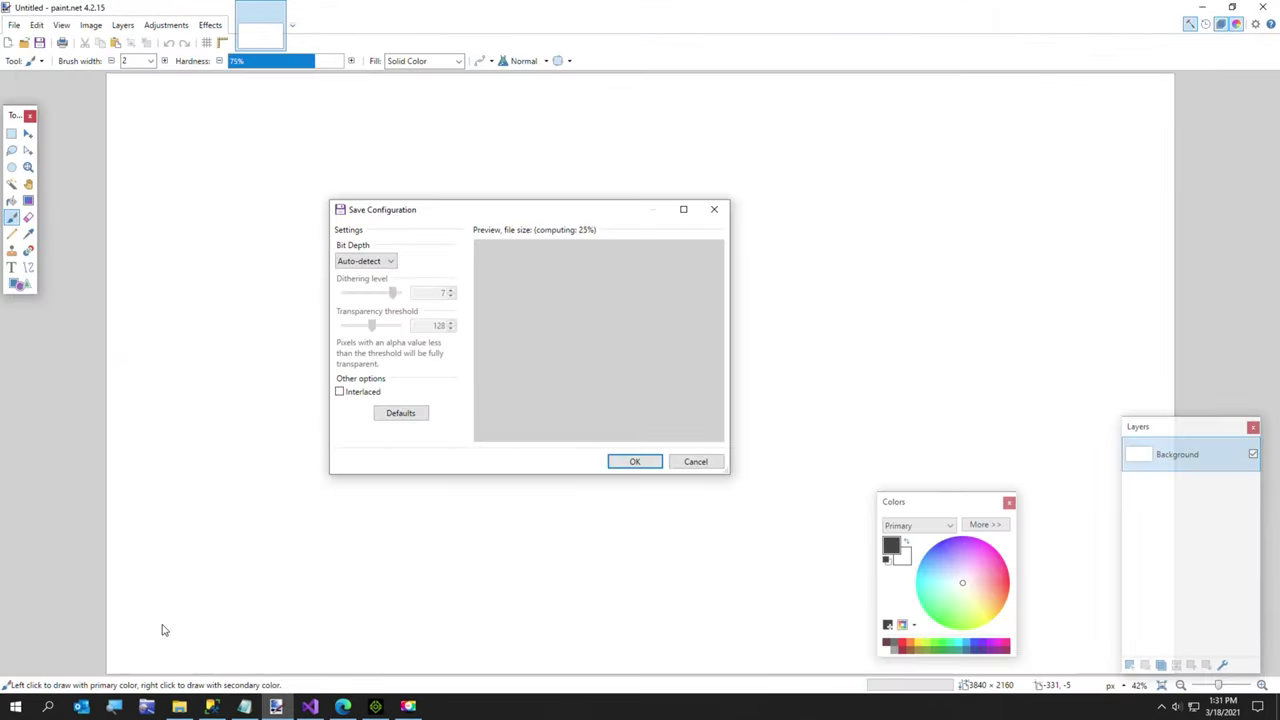
click(650, 462)
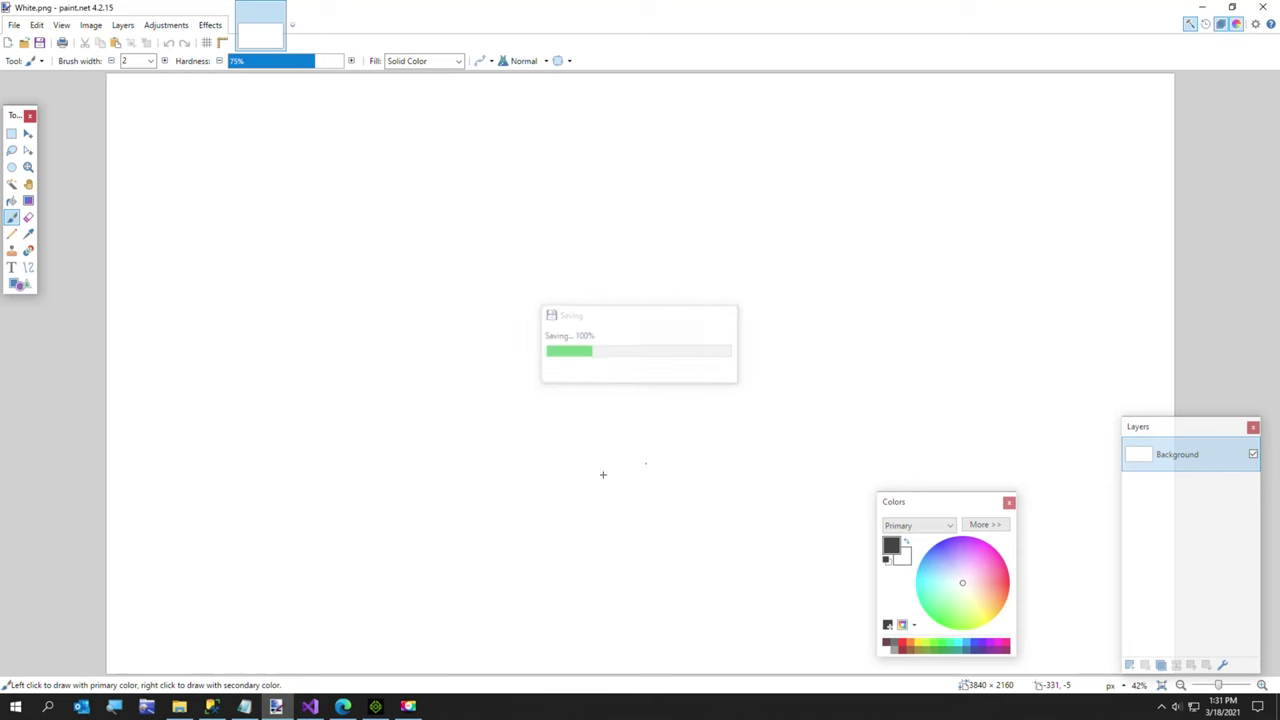
Switch to the browser, look through the Depositphotos results for Deep Colors, and close the browser.
click(343, 706)
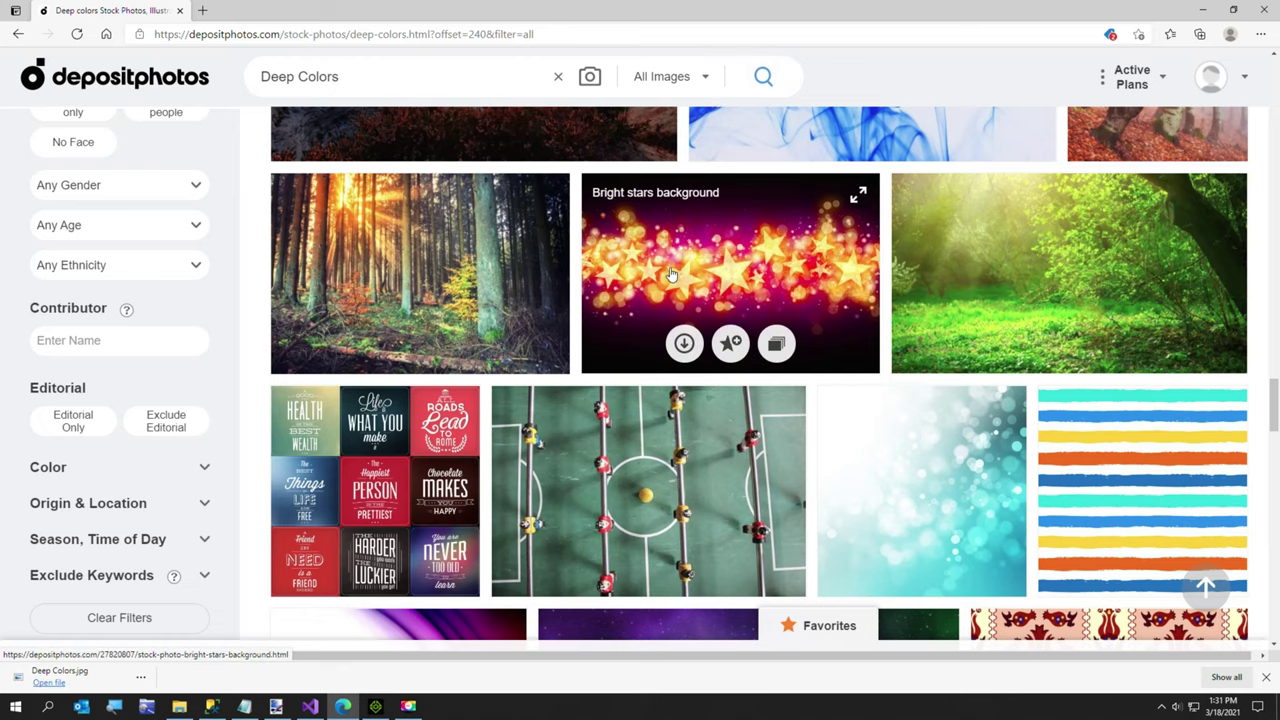
scroll(640, 318, down, 3)
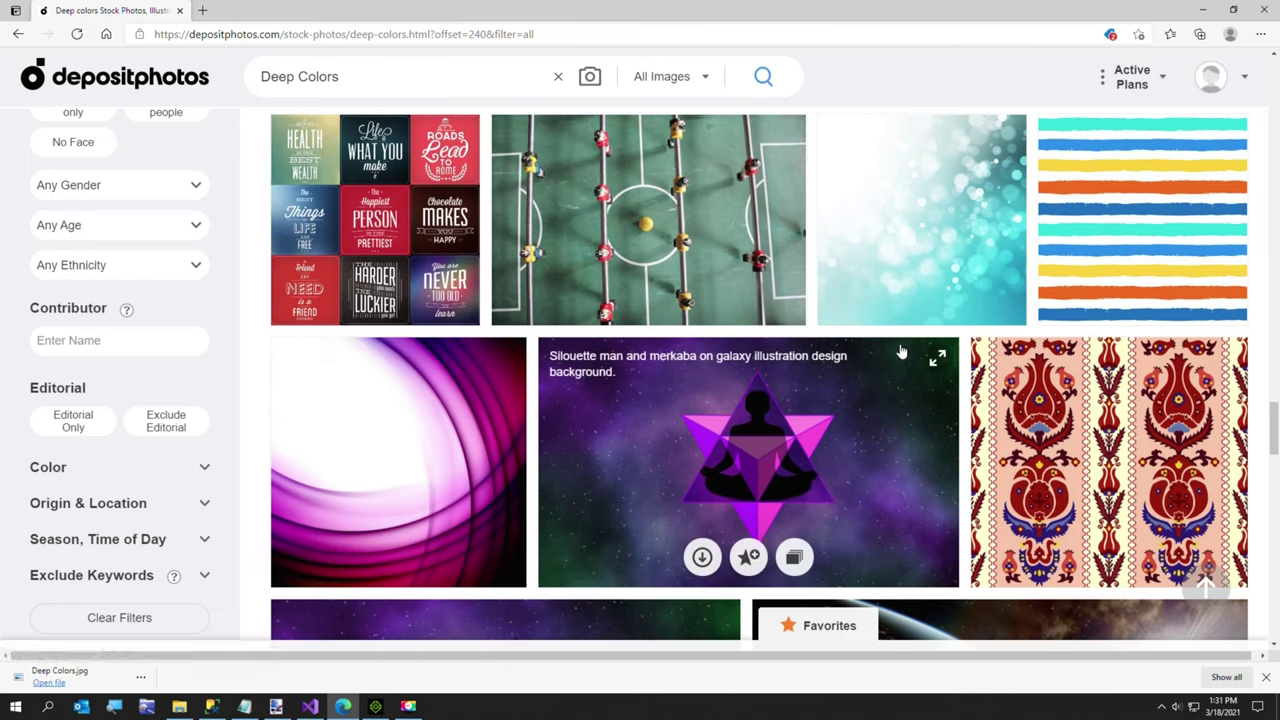
scroll(683, 366, down, 3)
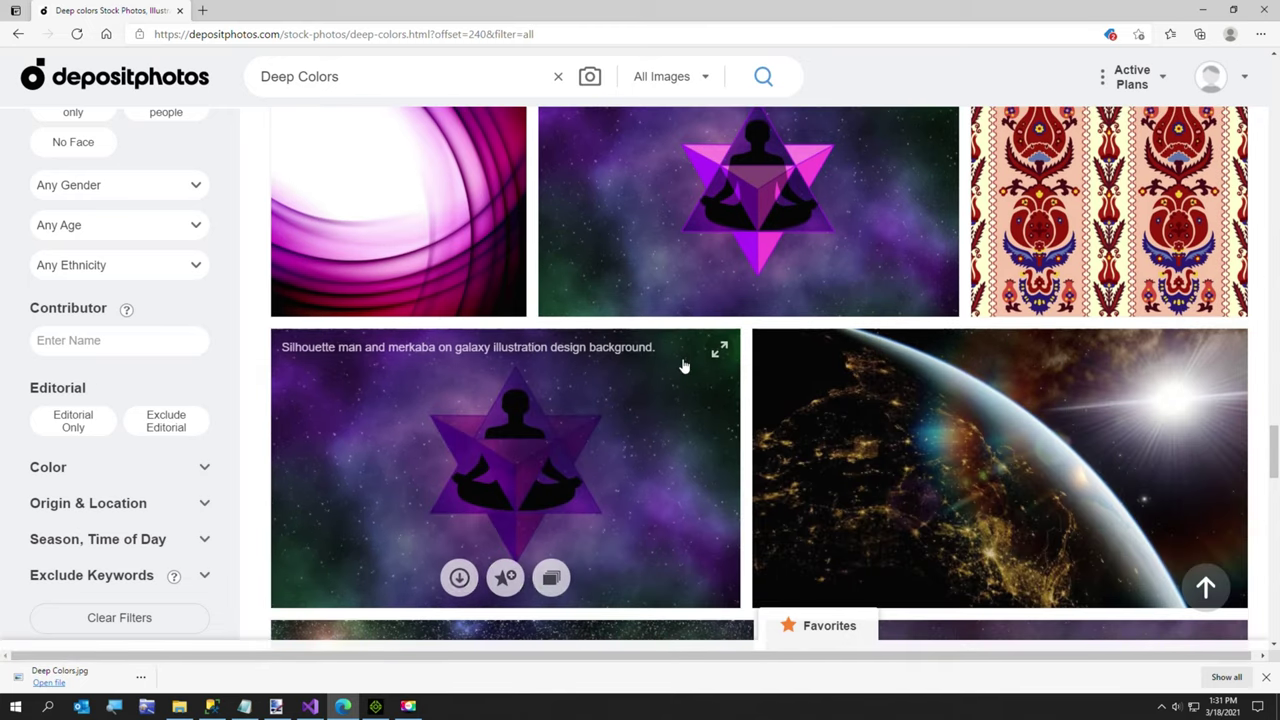
scroll(677, 363, down, 3)
scroll(797, 343, down, 4)
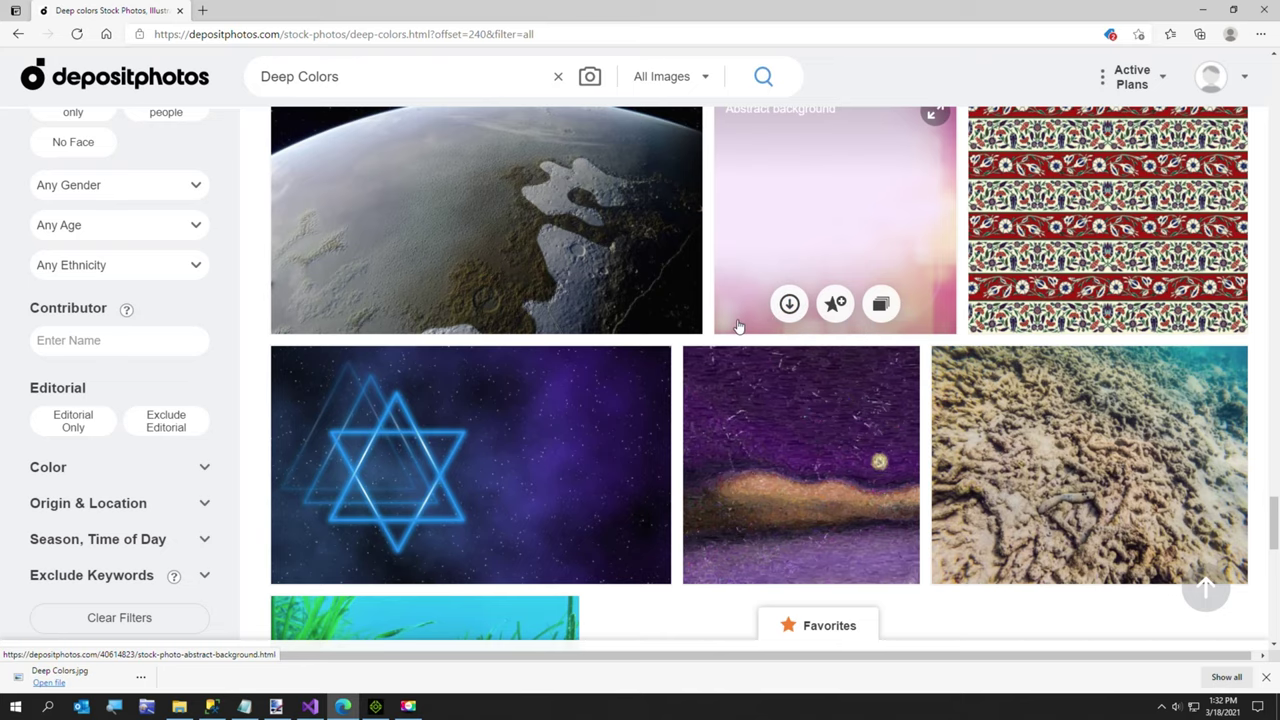
scroll(735, 330, down, 3)
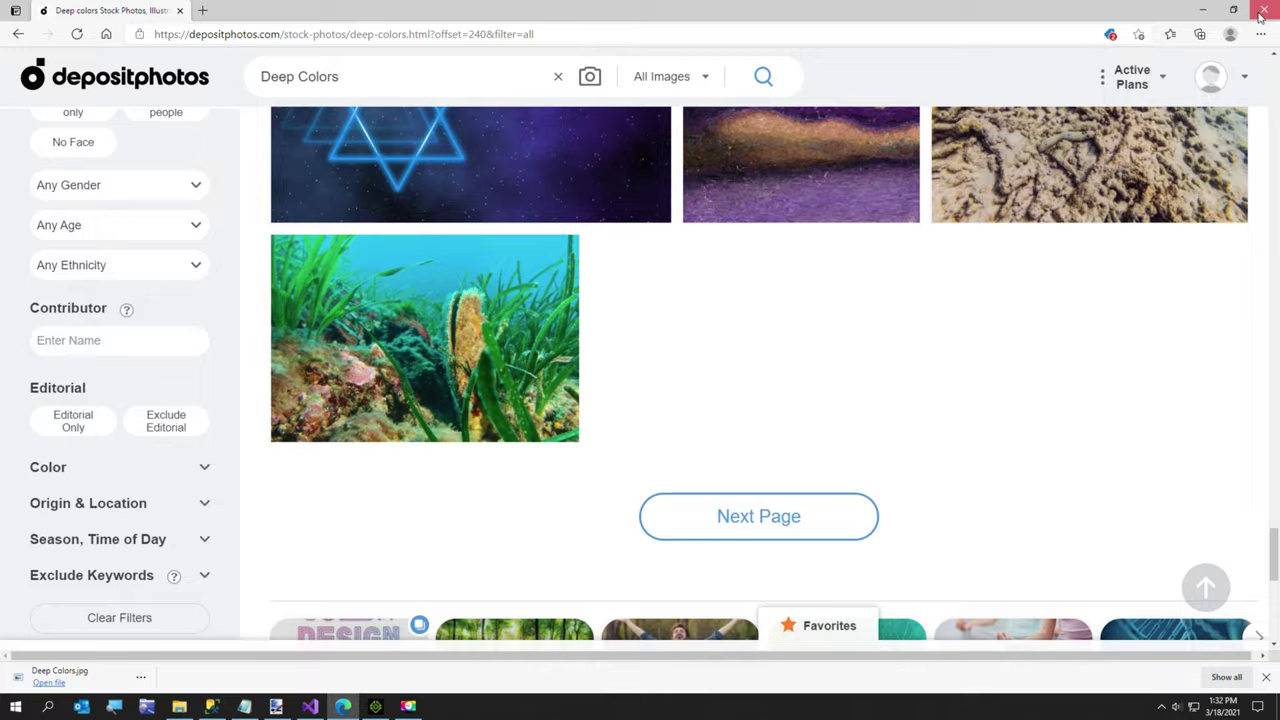
click(1262, 12)
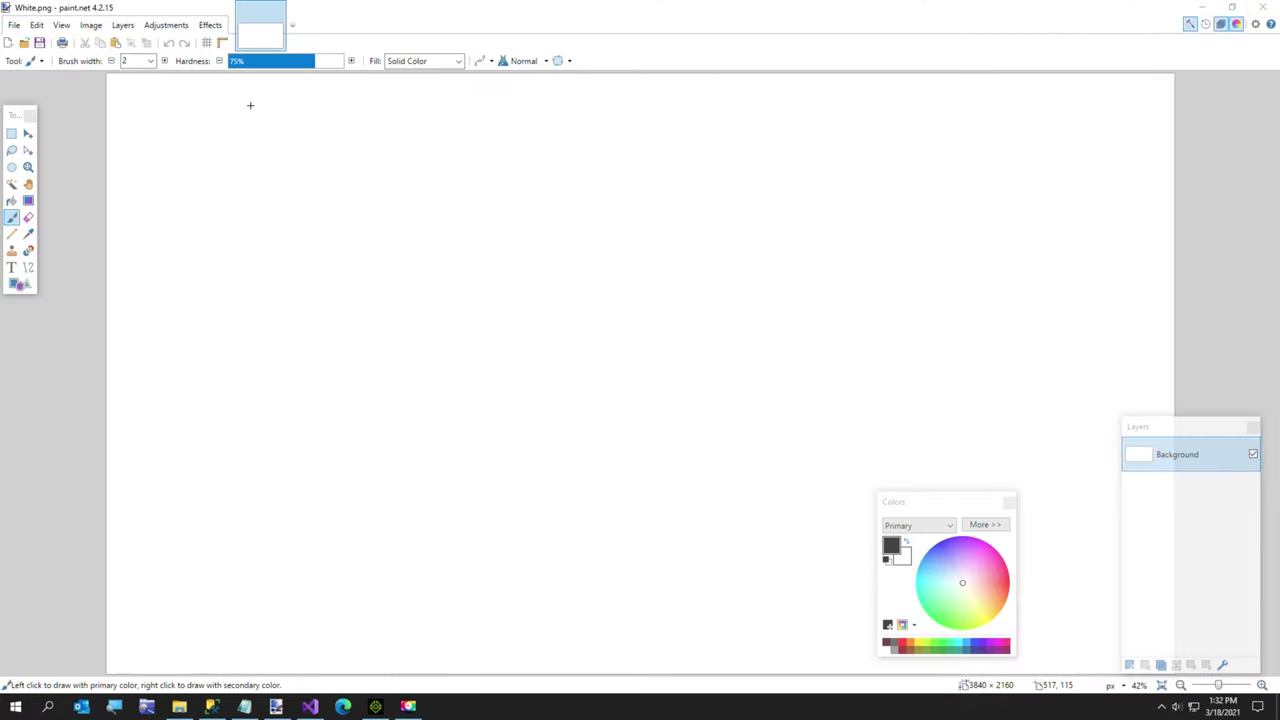
Close paint.net and the C:\Temp File Explorer window, and minimize iClone.
click(1259, 8)
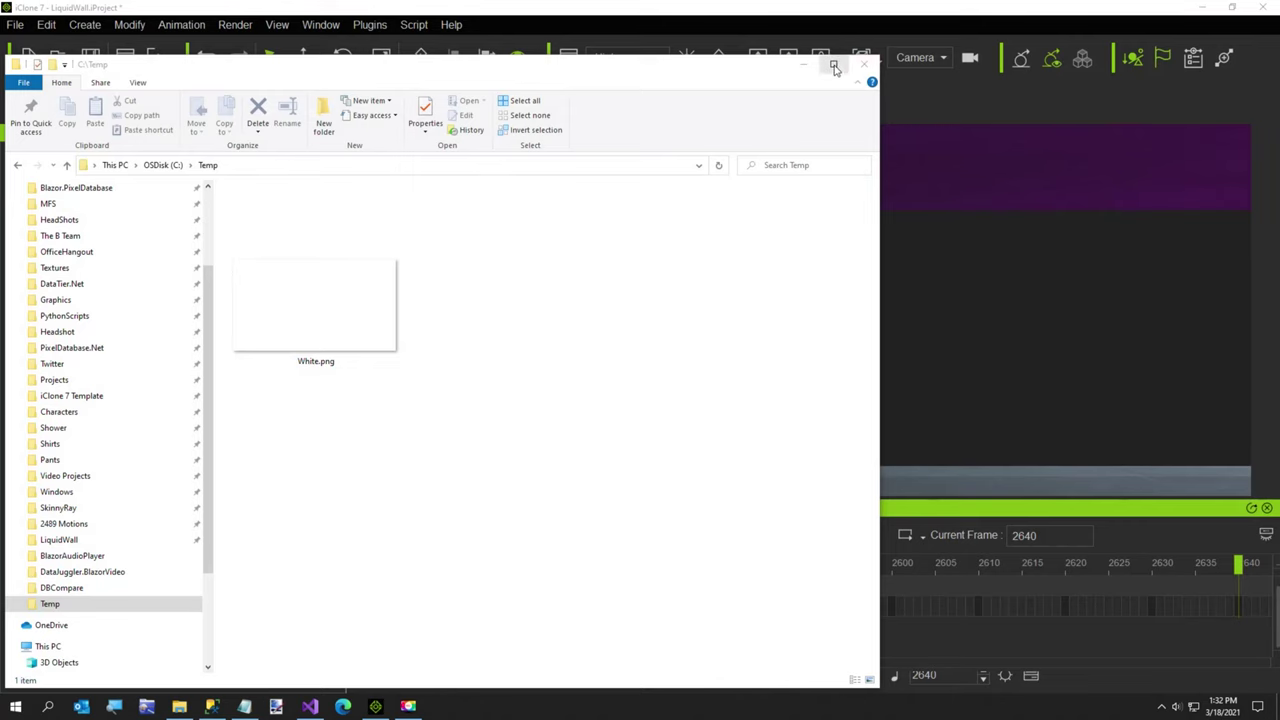
click(1202, 7)
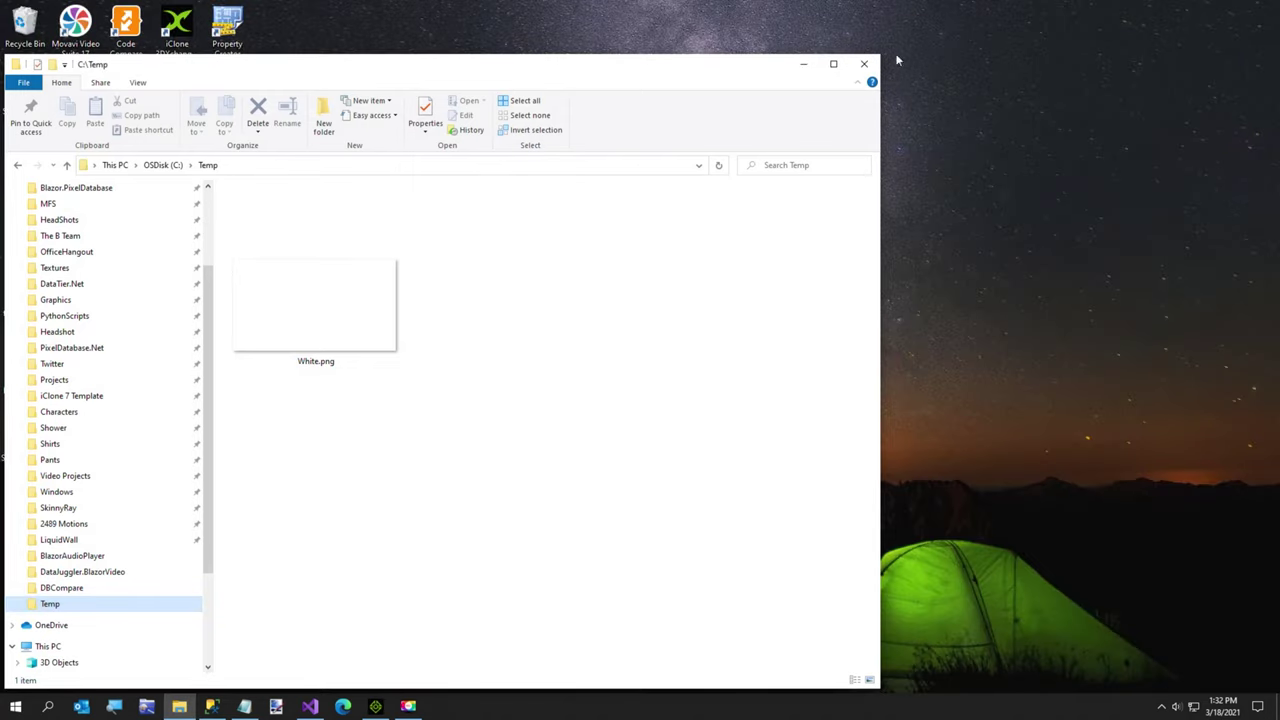
click(864, 63)
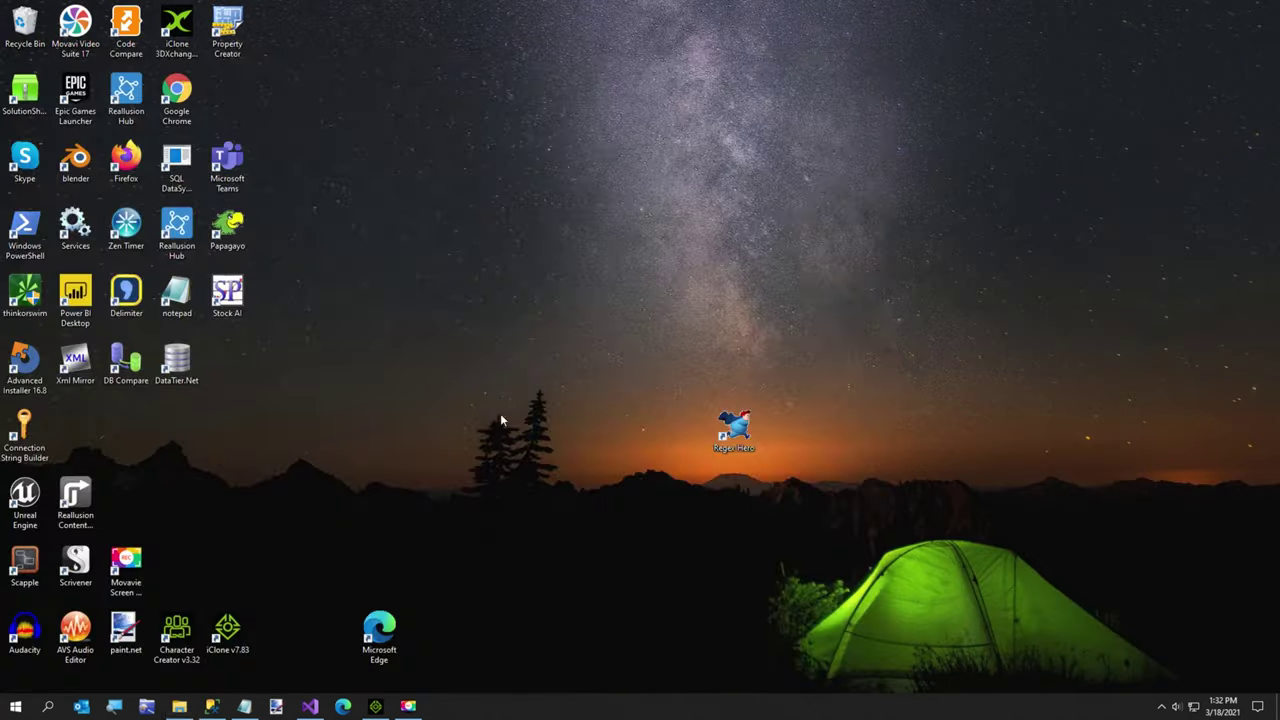
Switch to Microsoft Edge and open the website pixeldatabase.net.
click(343, 706)
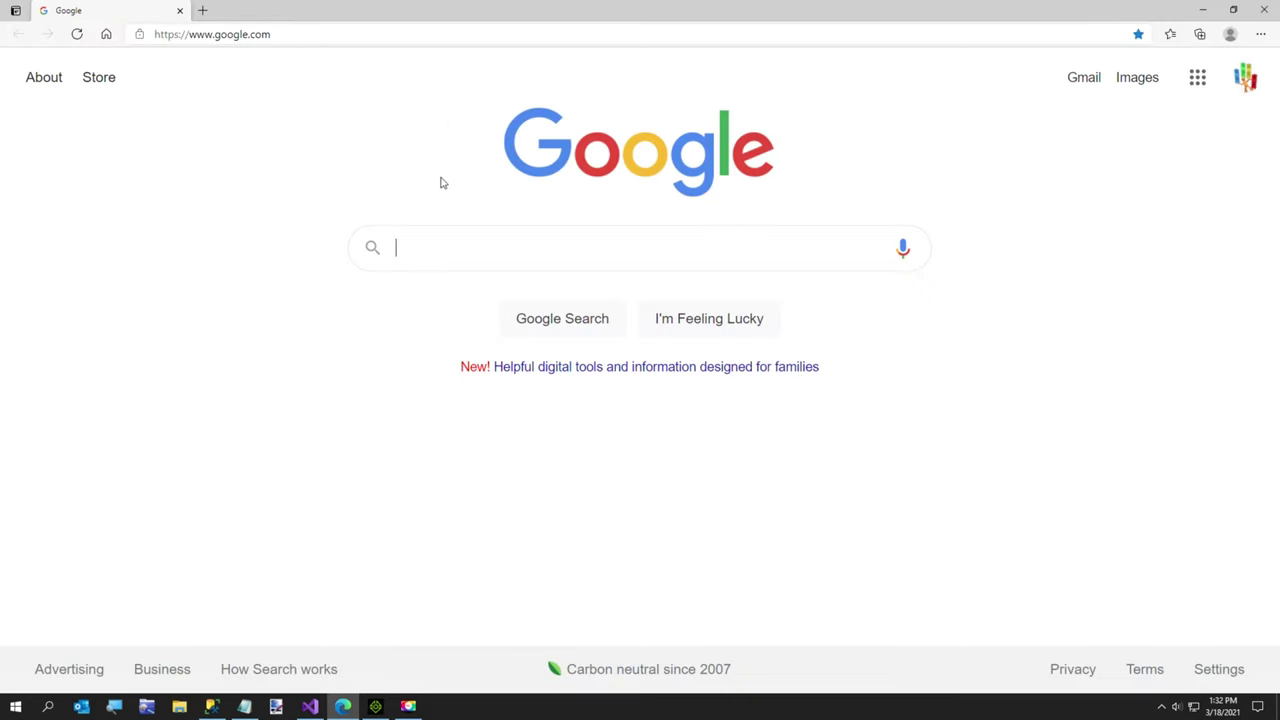
click(477, 35)
text(pixeldatabase.net)
key(Return)
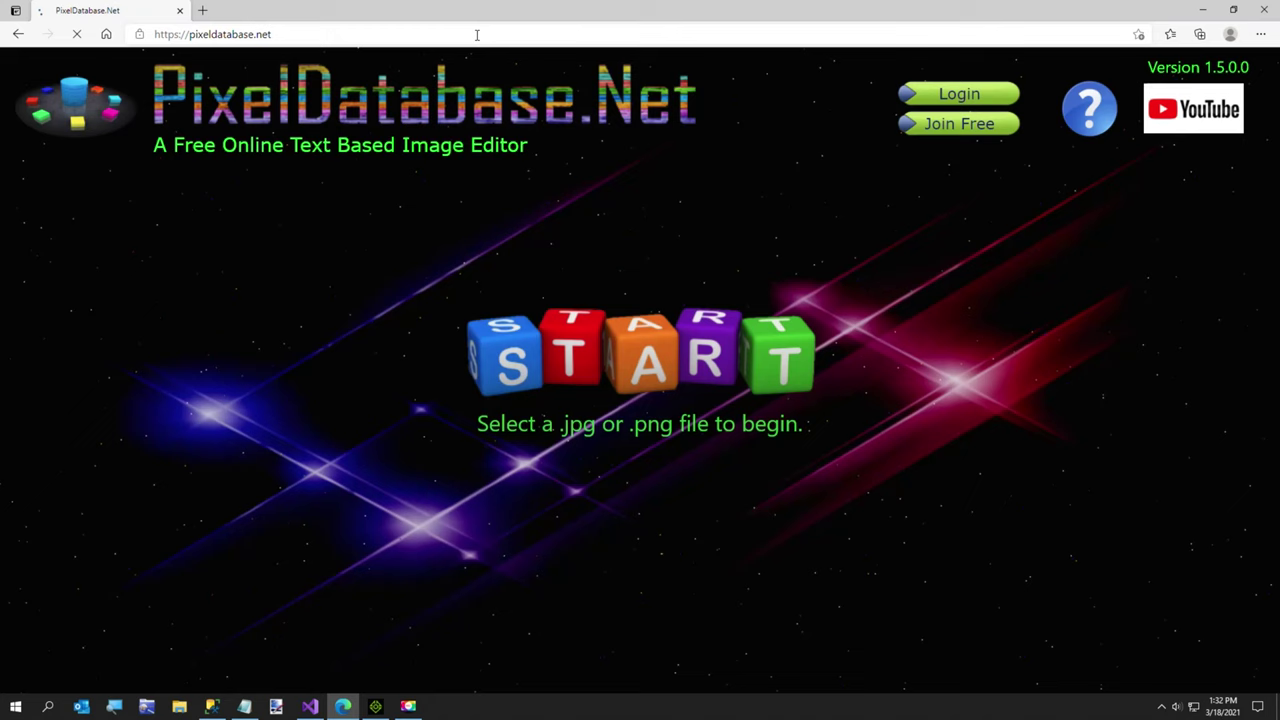
Start the online image editor with White.png from the C:\Temp folder.
click(598, 325)
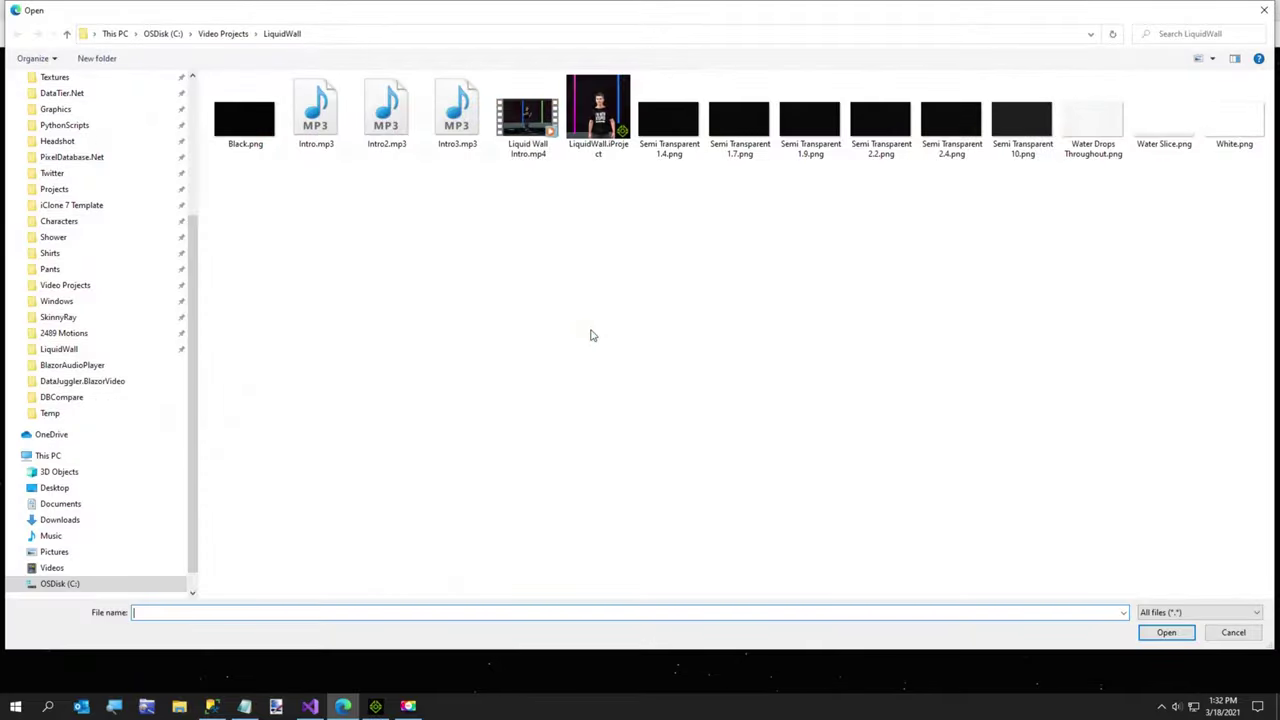
click(79, 414)
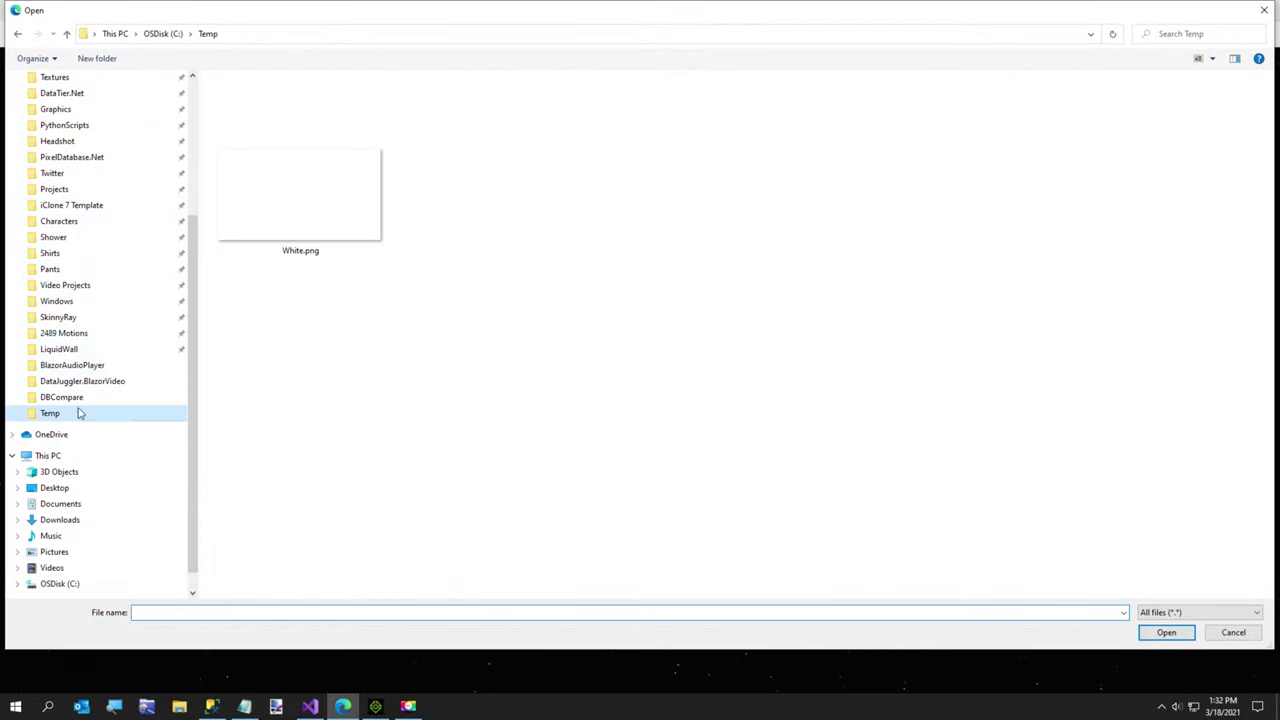
double_click(269, 223)
Recolor the whole image black by applying the query "Update" with "Set Color Black".
click(1100, 466)
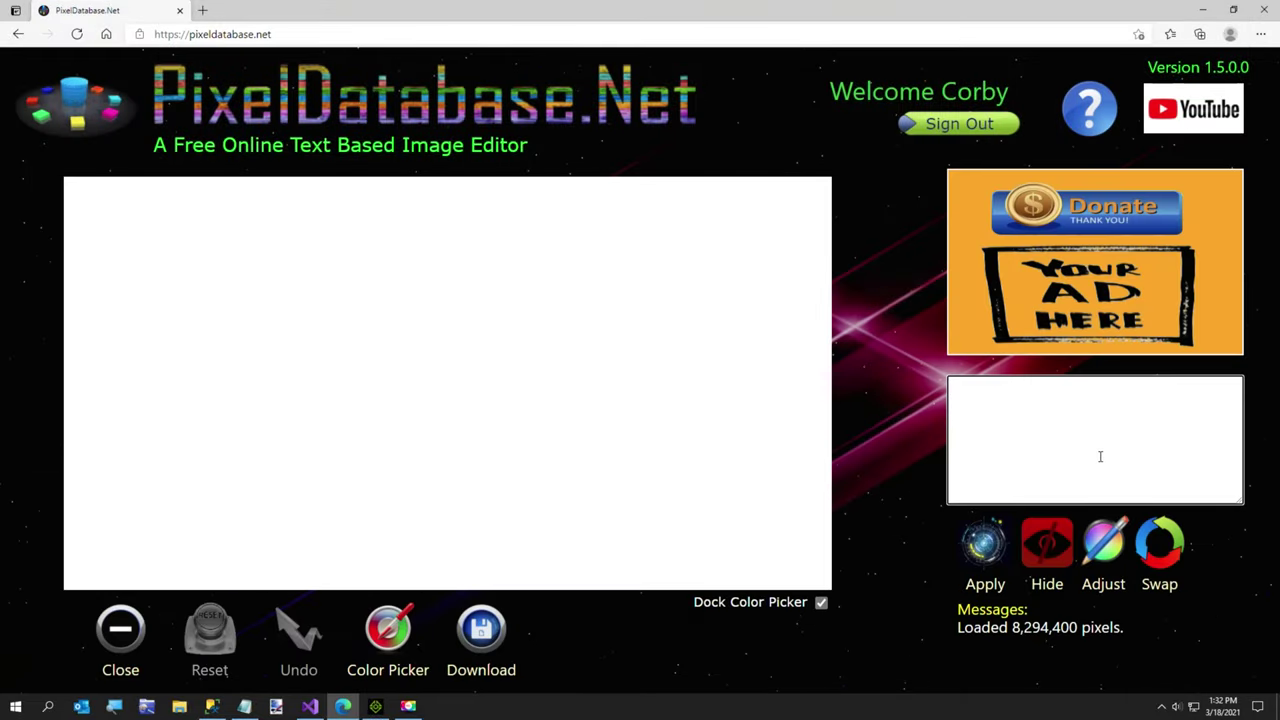
text(Update Set Co)
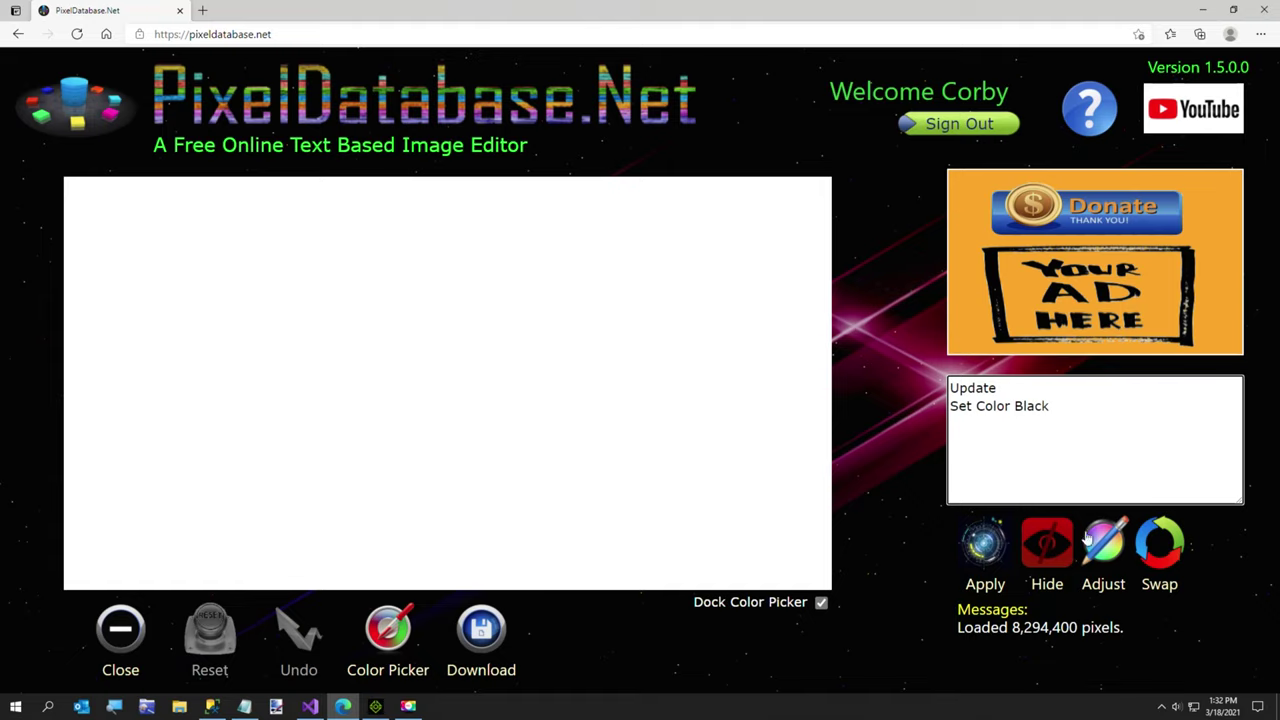
click(957, 545)
click(975, 548)
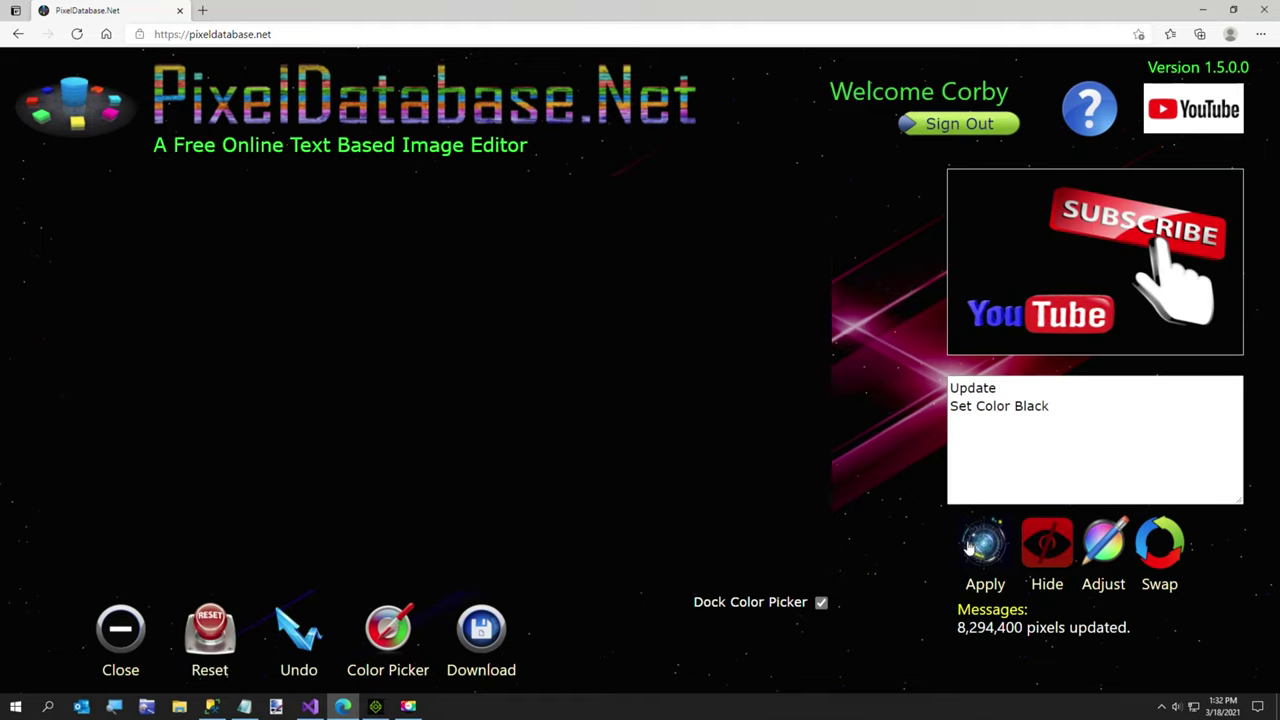
Scatter white pixels over the black image by applying "Update", "Set Color White" and "Scatter 2.2".
click(1075, 405)
click(1075, 405)
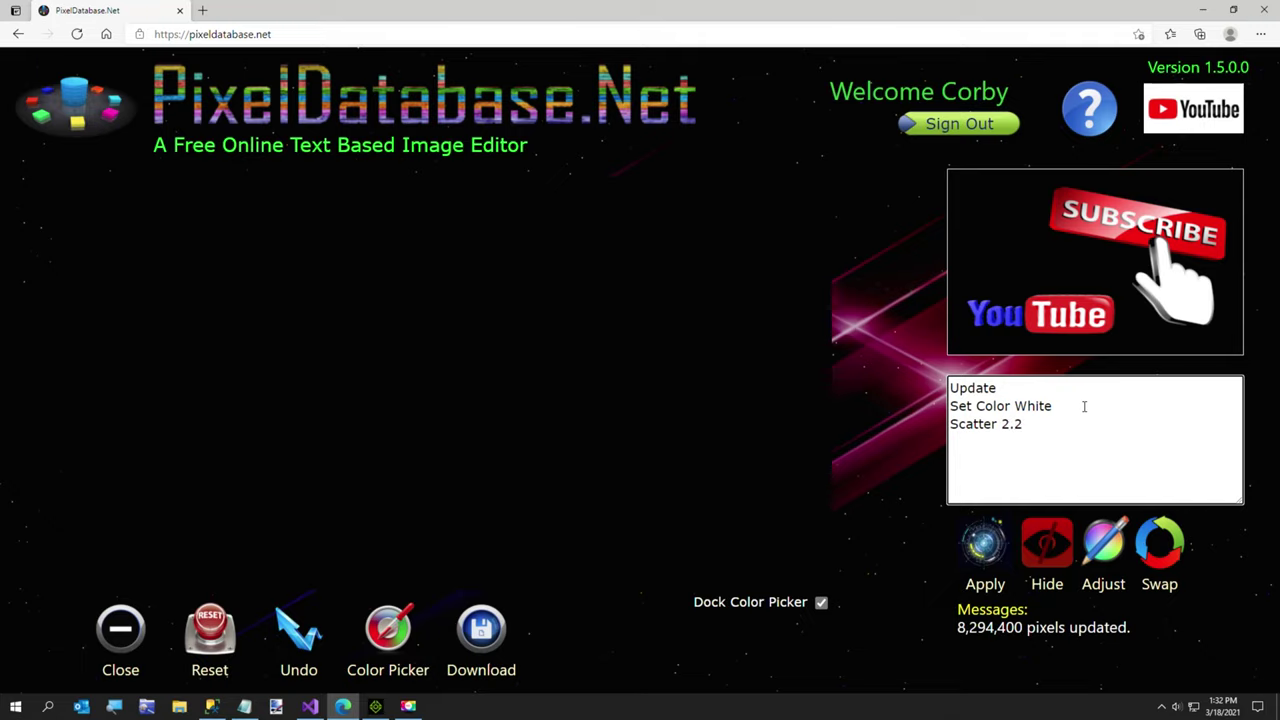
click(985, 545)
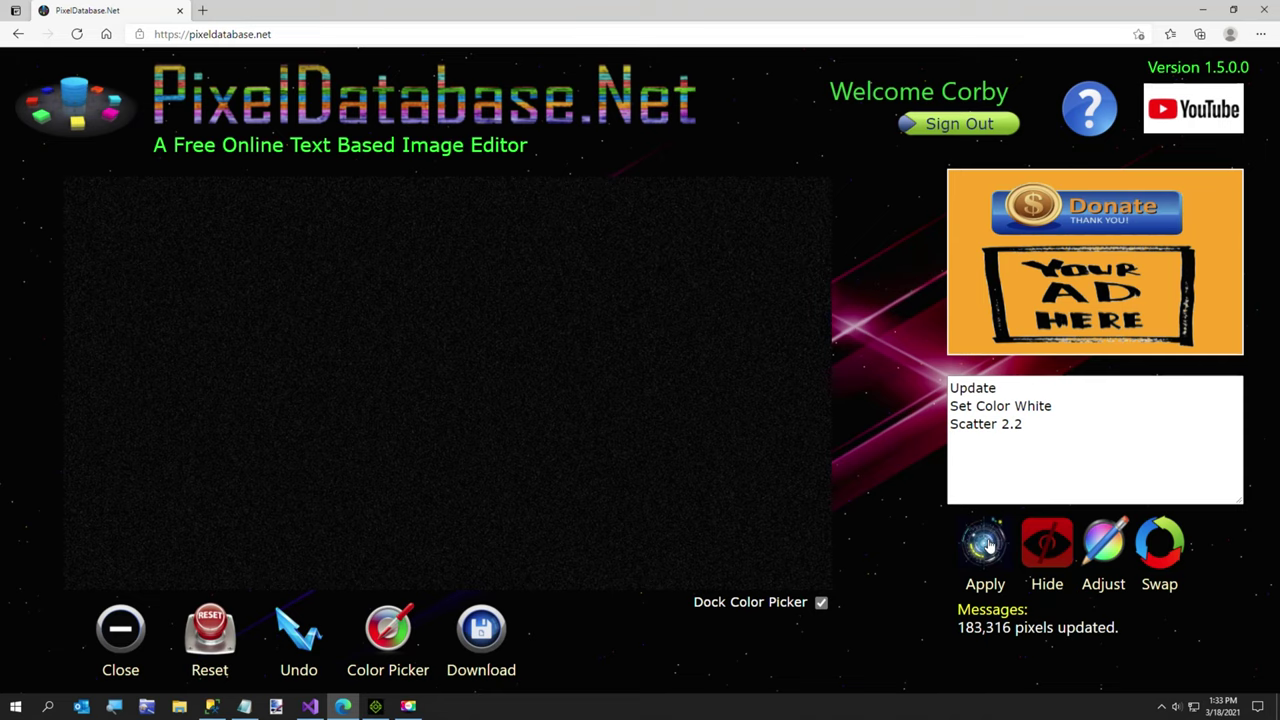
Replace the query with "Hide" and "Total > 10" and apply it to hide the scattered white pixels.
drag(1054, 431, 906, 369)
text(Hide)
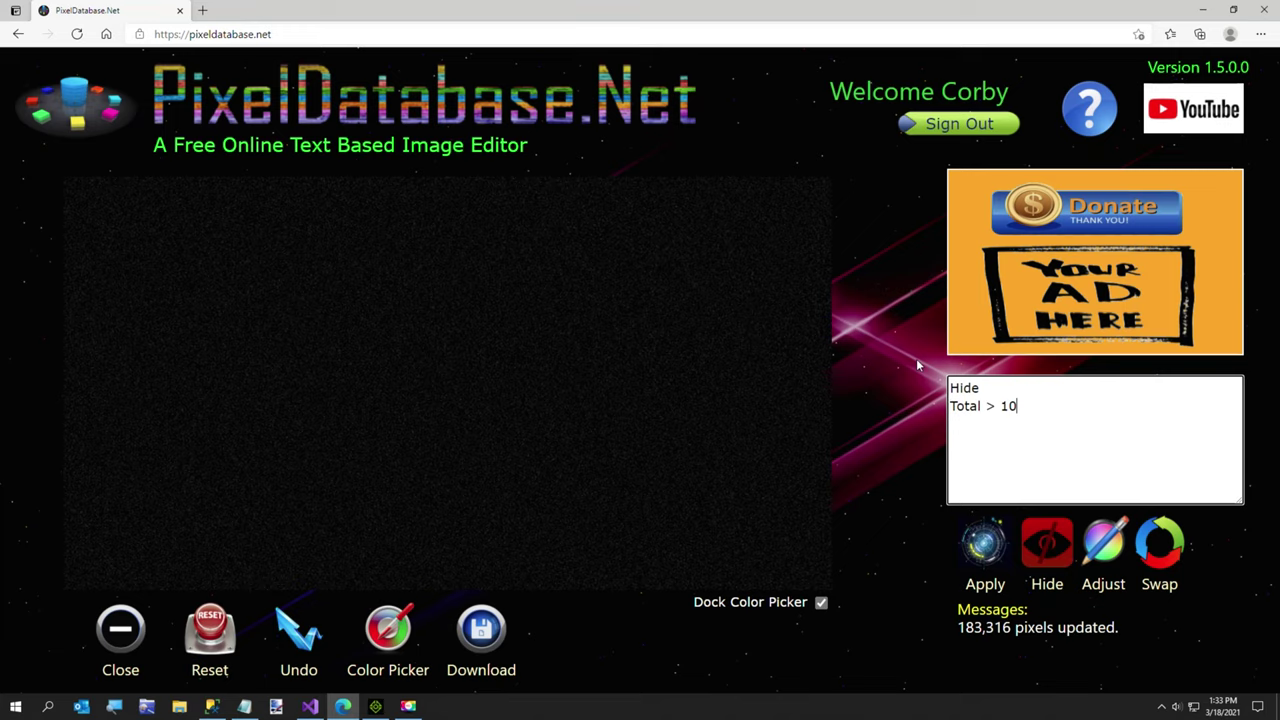
click(982, 540)
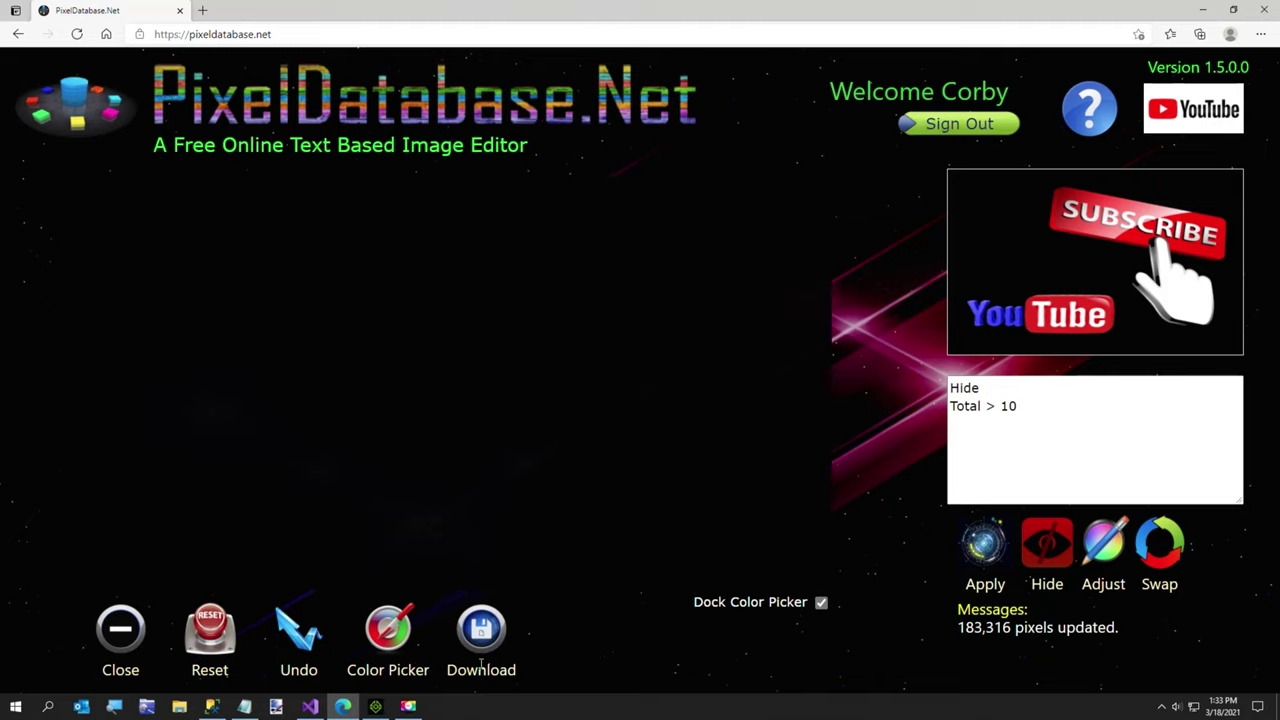
Download the edited image and save it as the PNG file Semi Transparent 2 in the C:\Temp folder.
click(481, 640)
click(556, 628)
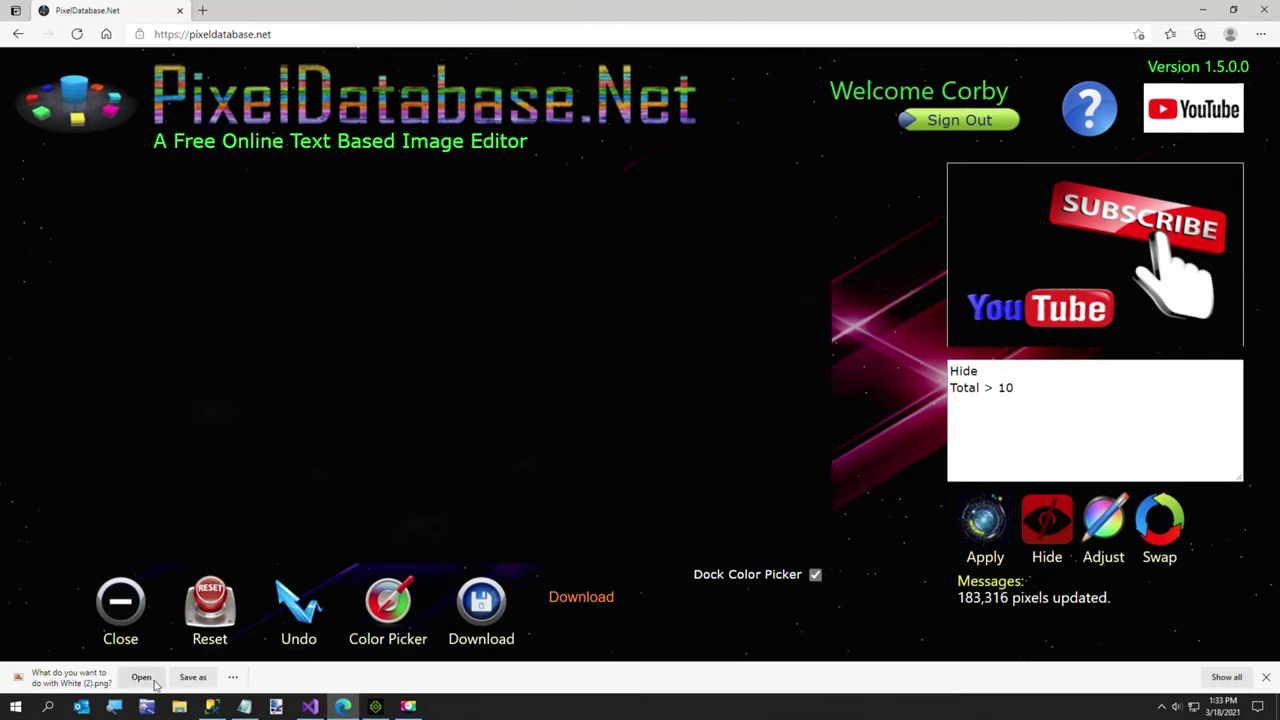
click(192, 677)
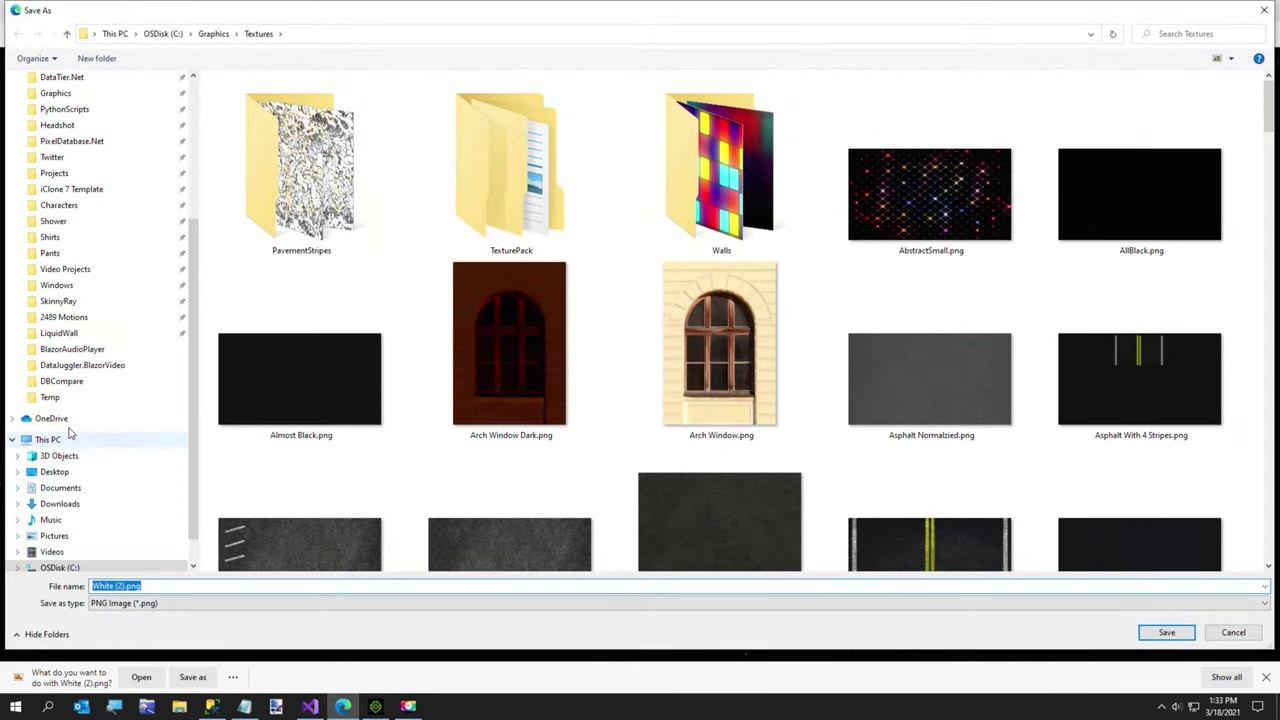
click(50, 397)
click(199, 587)
click(199, 587)
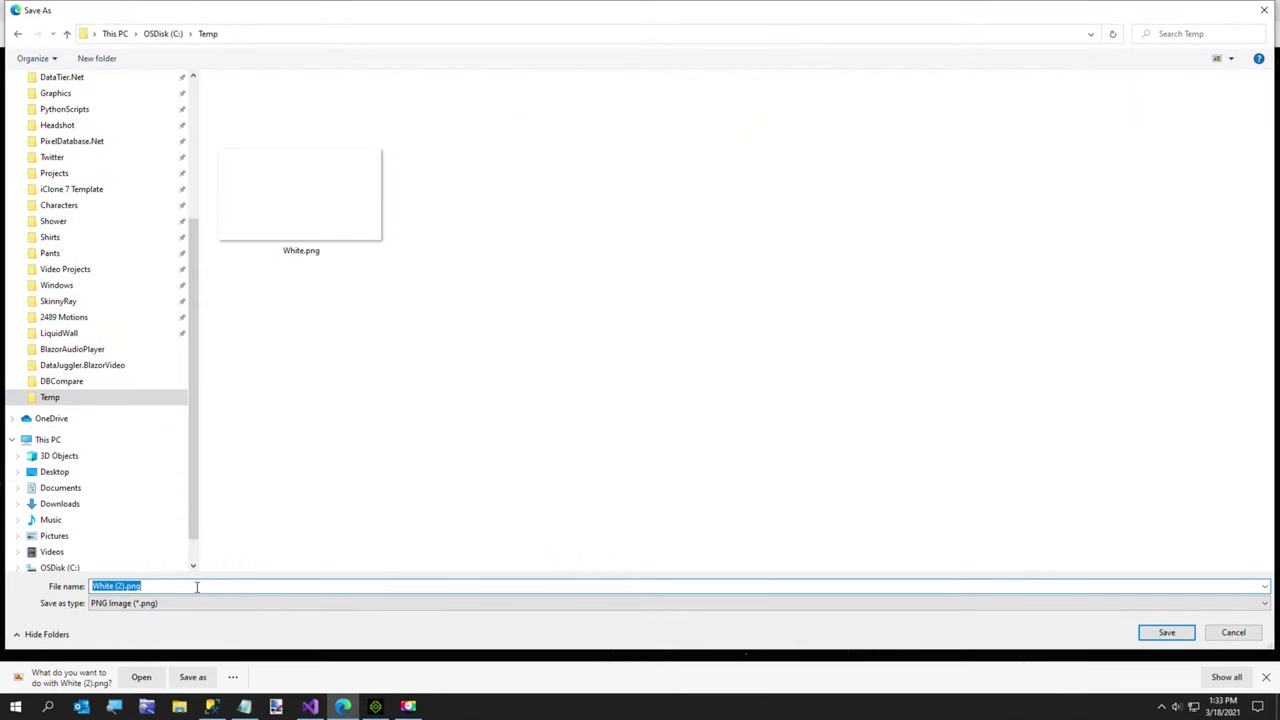
text(Semi Transparent 2)
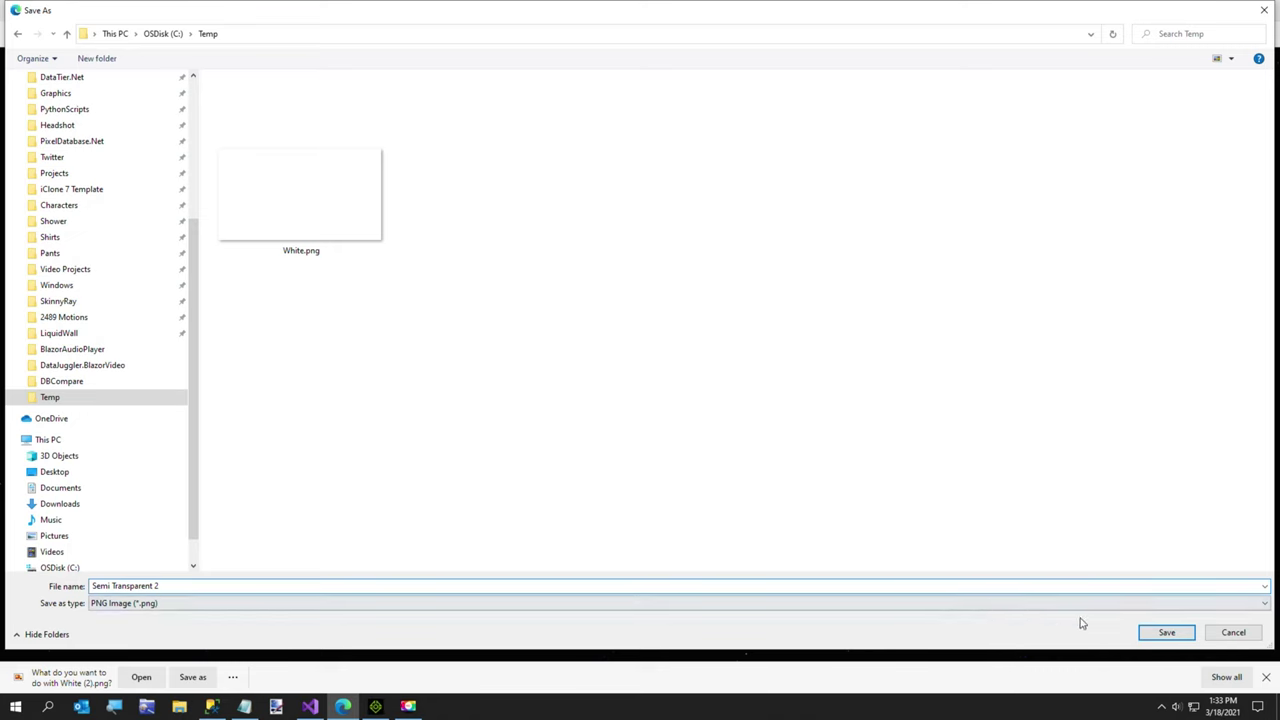
click(1147, 632)
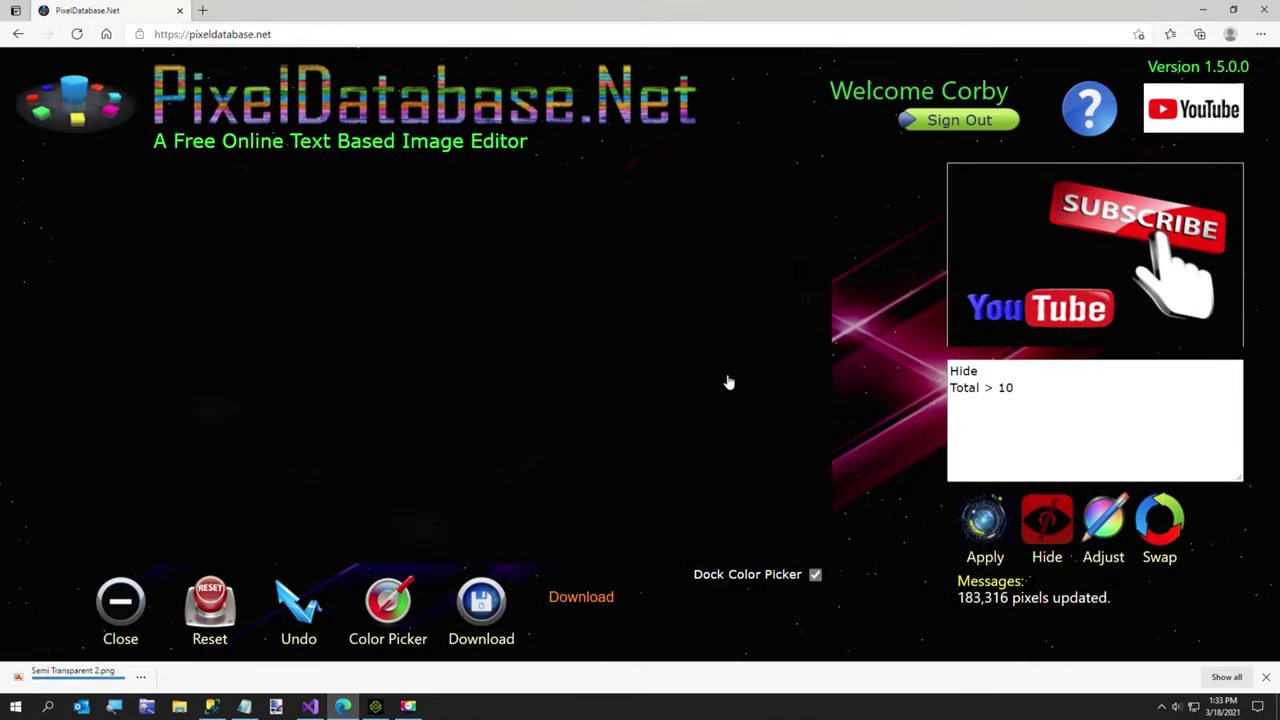
Switch to iClone and set the viewport camera to Preview, with the whole stage structure in view.
click(375, 707)
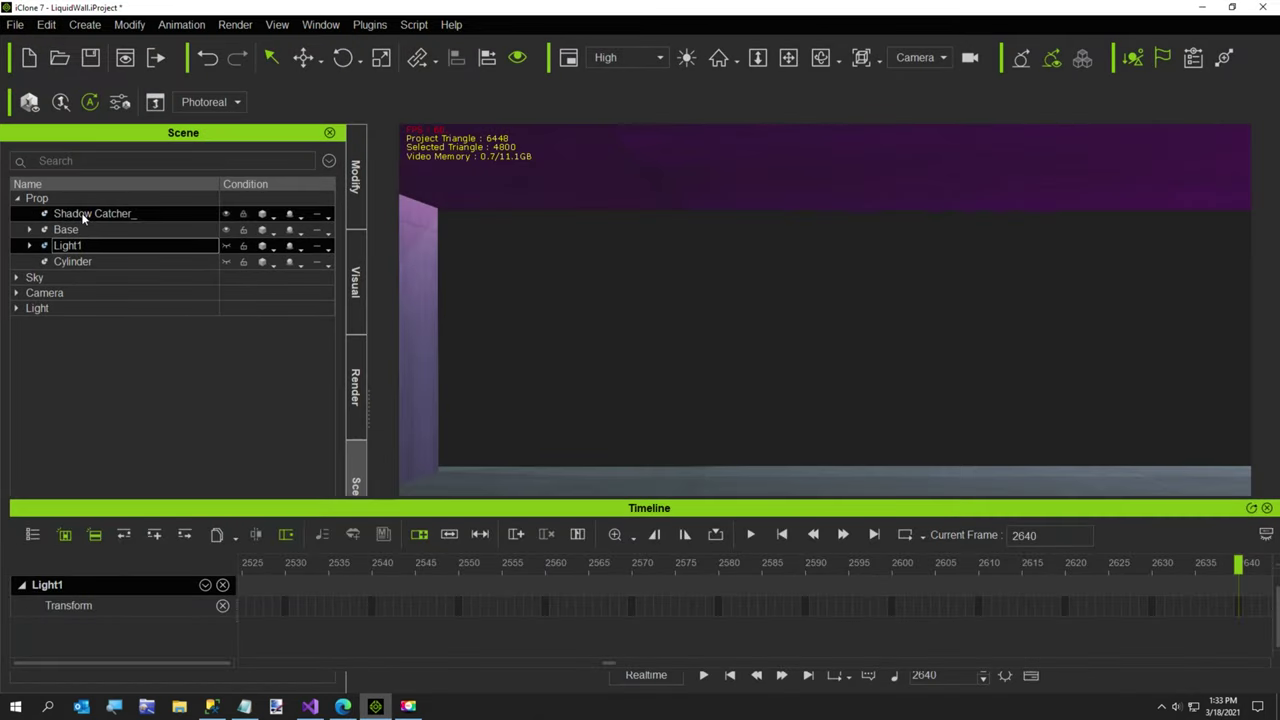
click(920, 57)
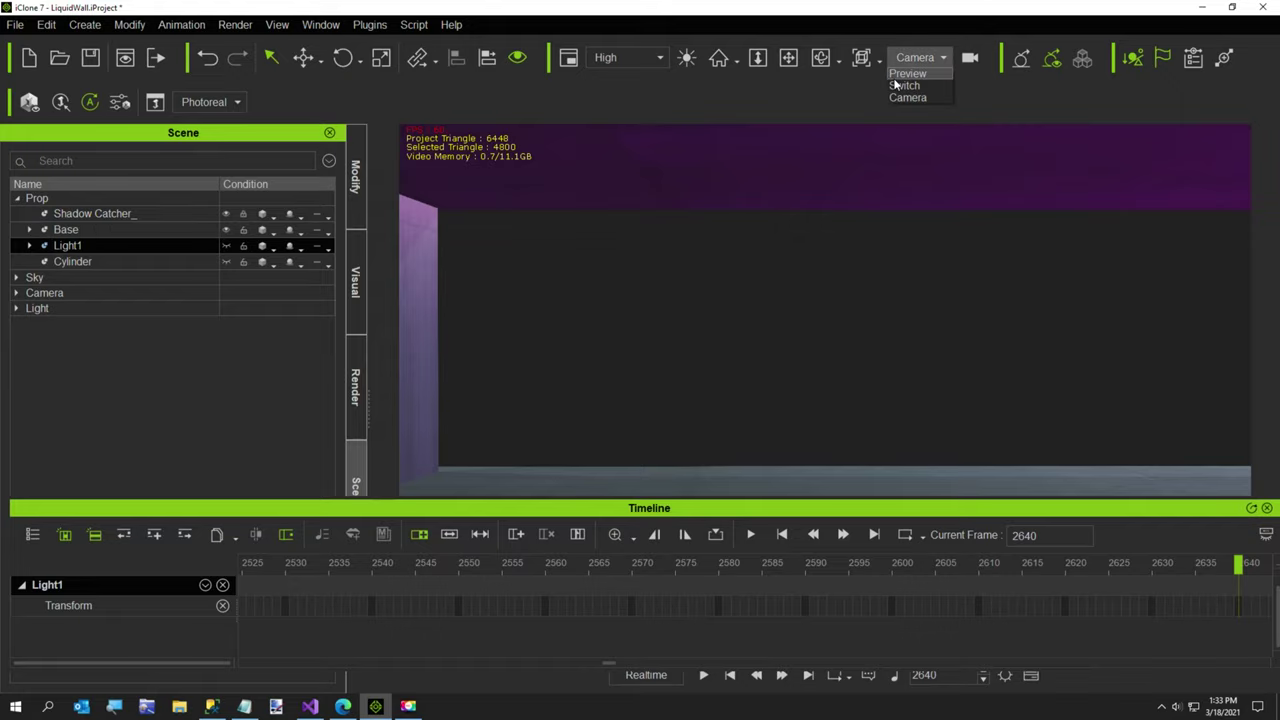
click(896, 77)
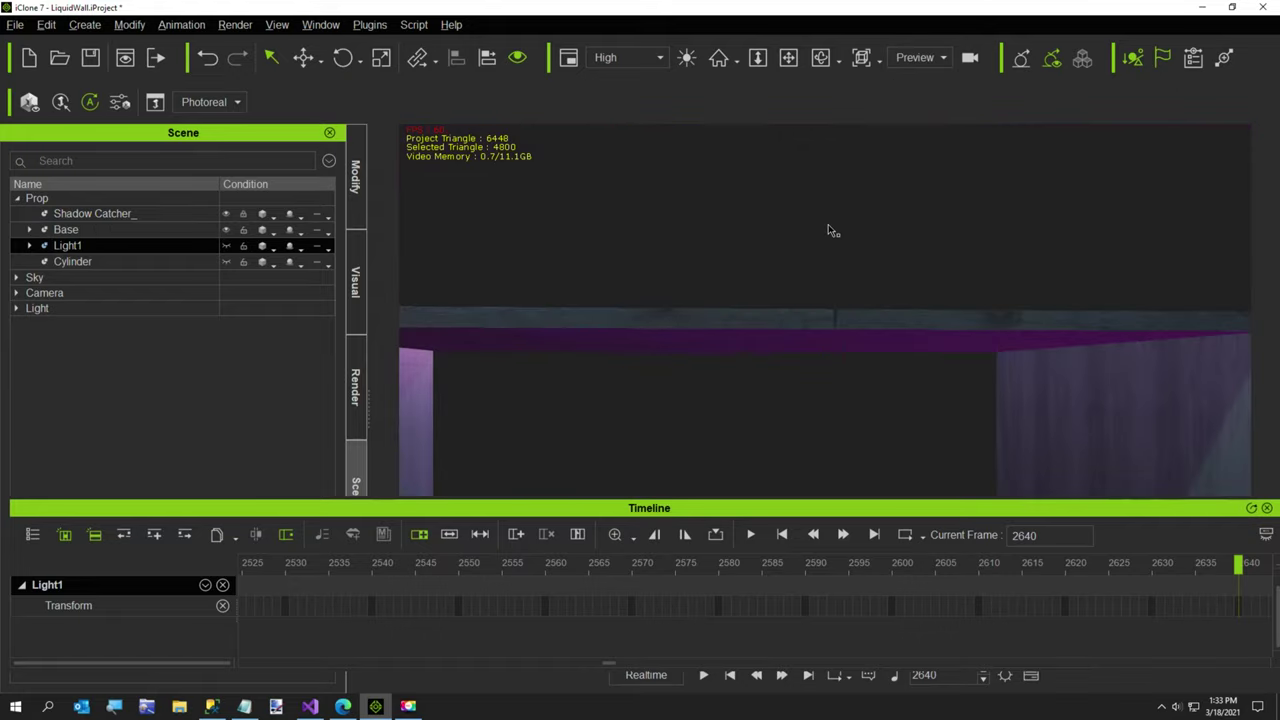
scroll(830, 240, down, 5)
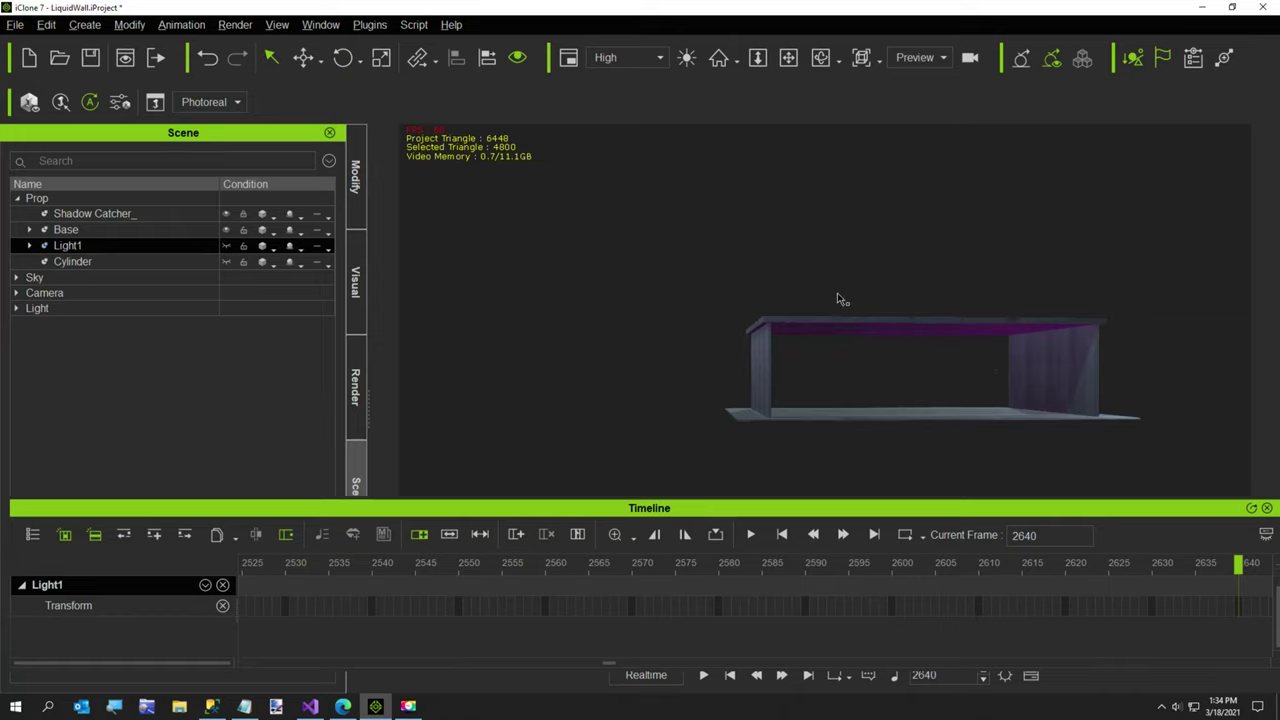
Create two surface planes in the scene.
click(85, 24)
mouse_move(93, 52)
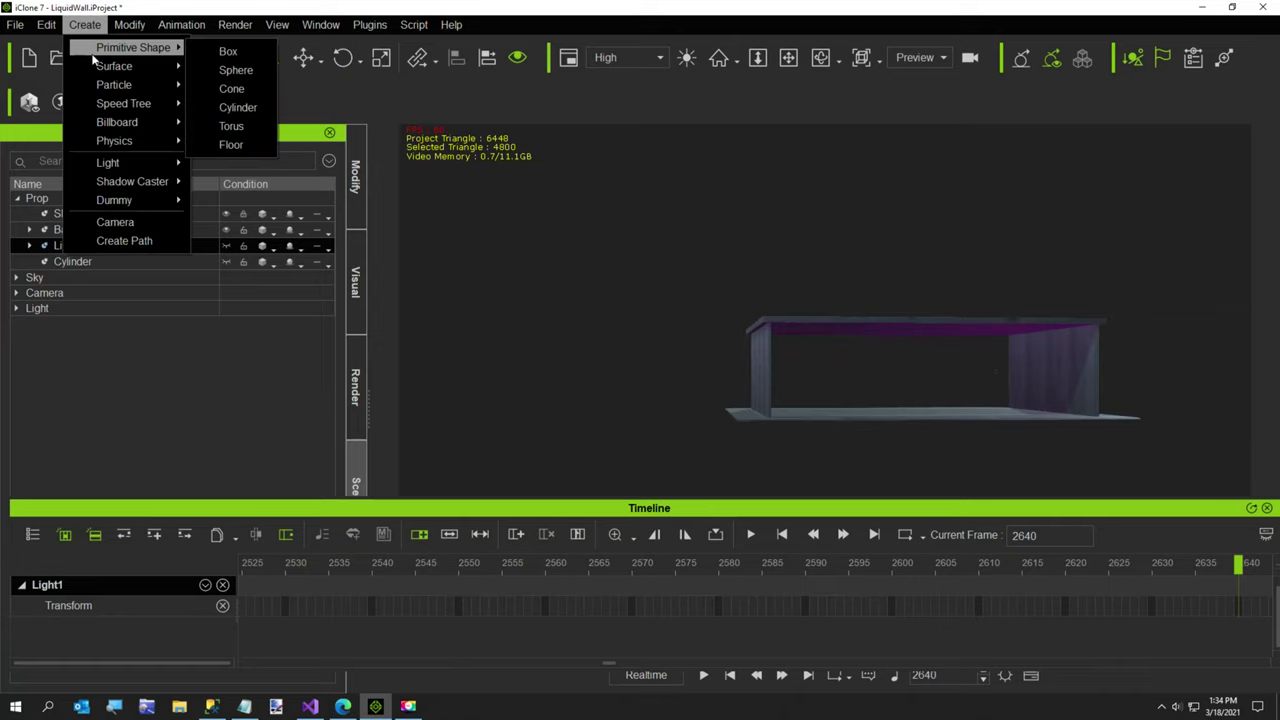
mouse_move(165, 66)
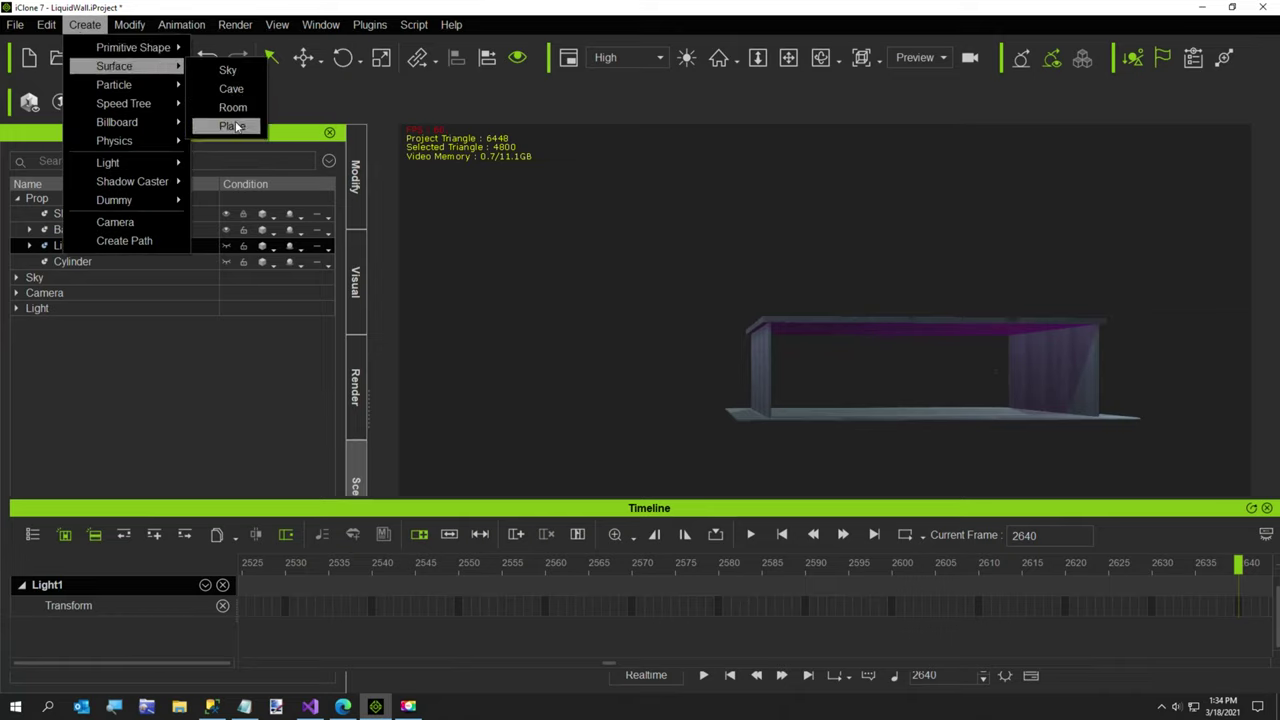
click(232, 126)
click(90, 28)
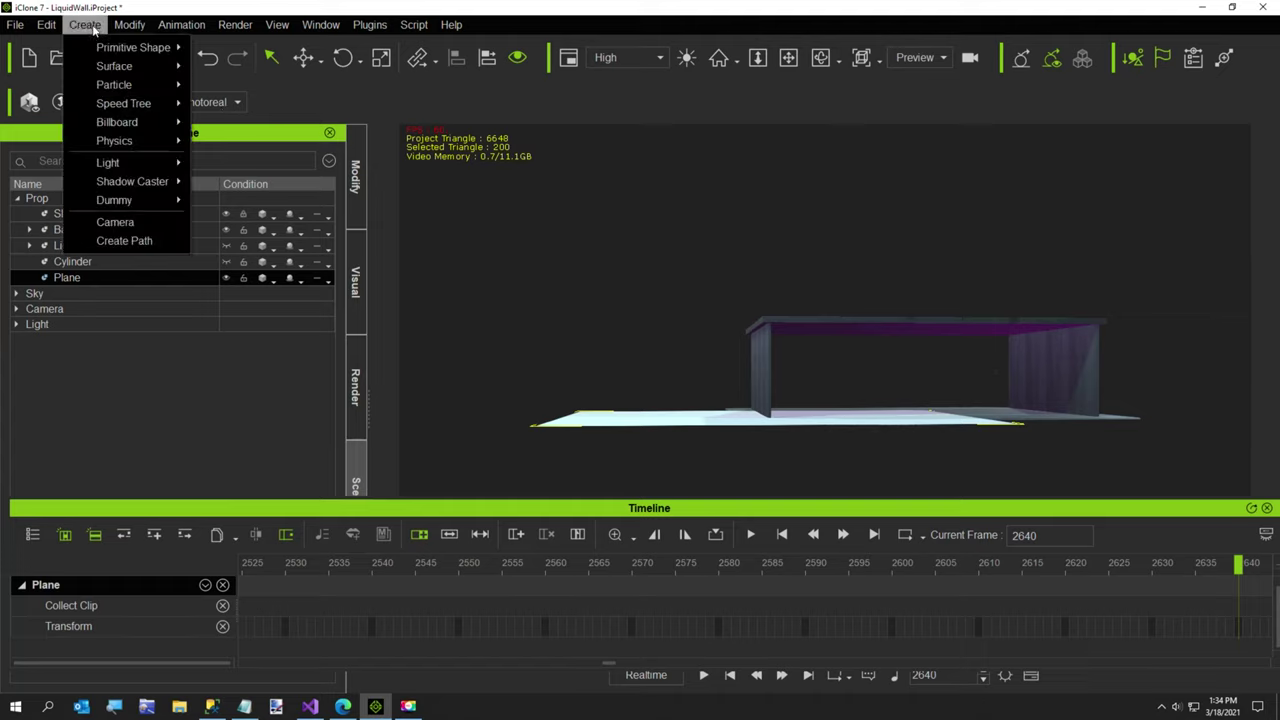
mouse_move(120, 178)
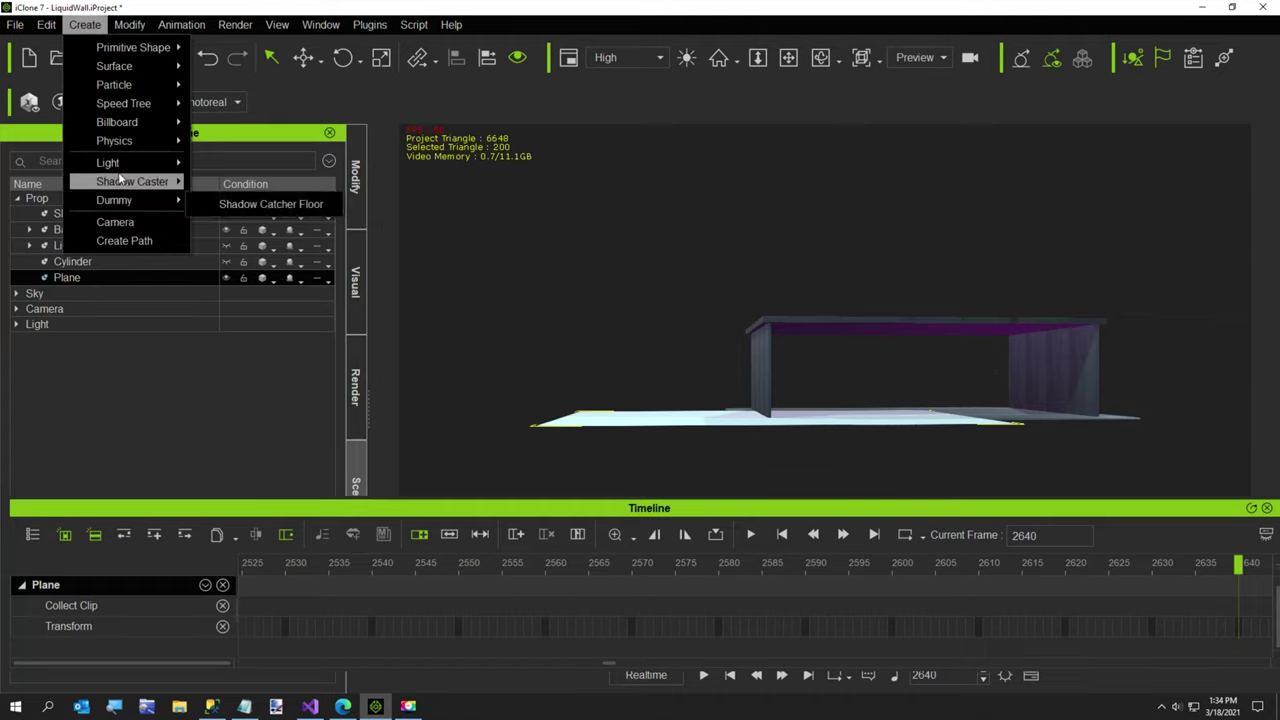
mouse_move(132, 50)
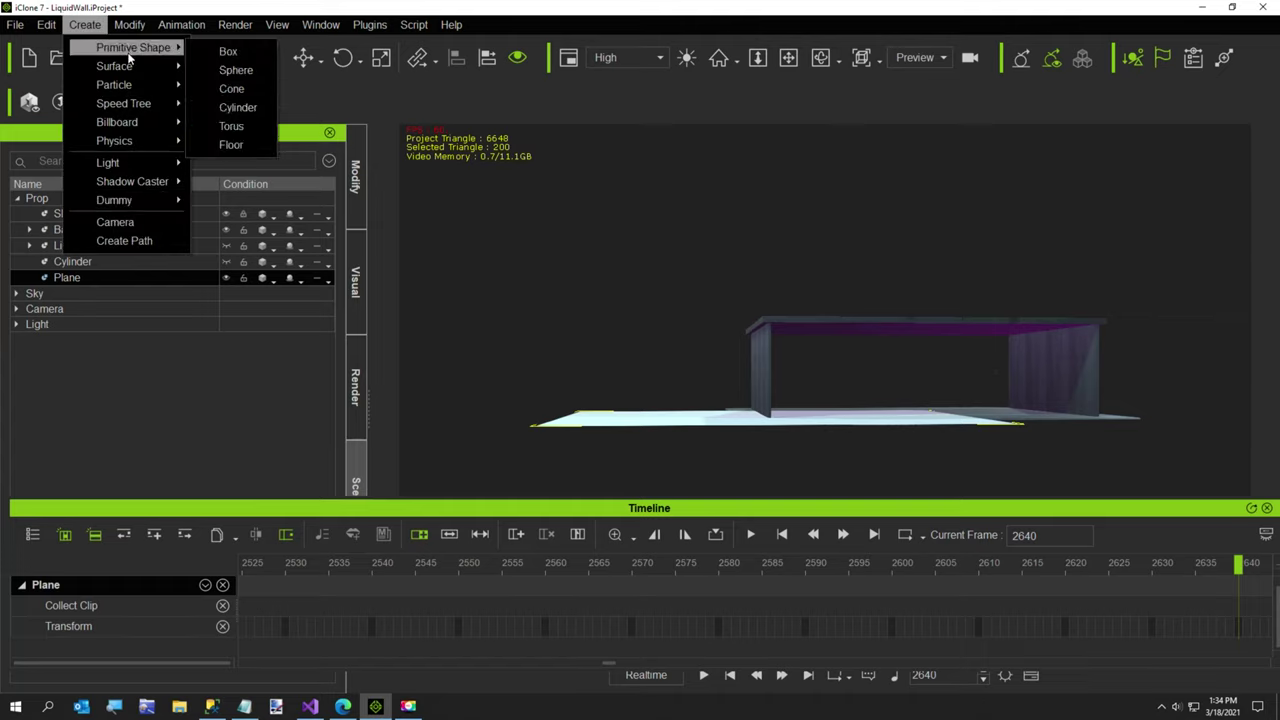
click(228, 126)
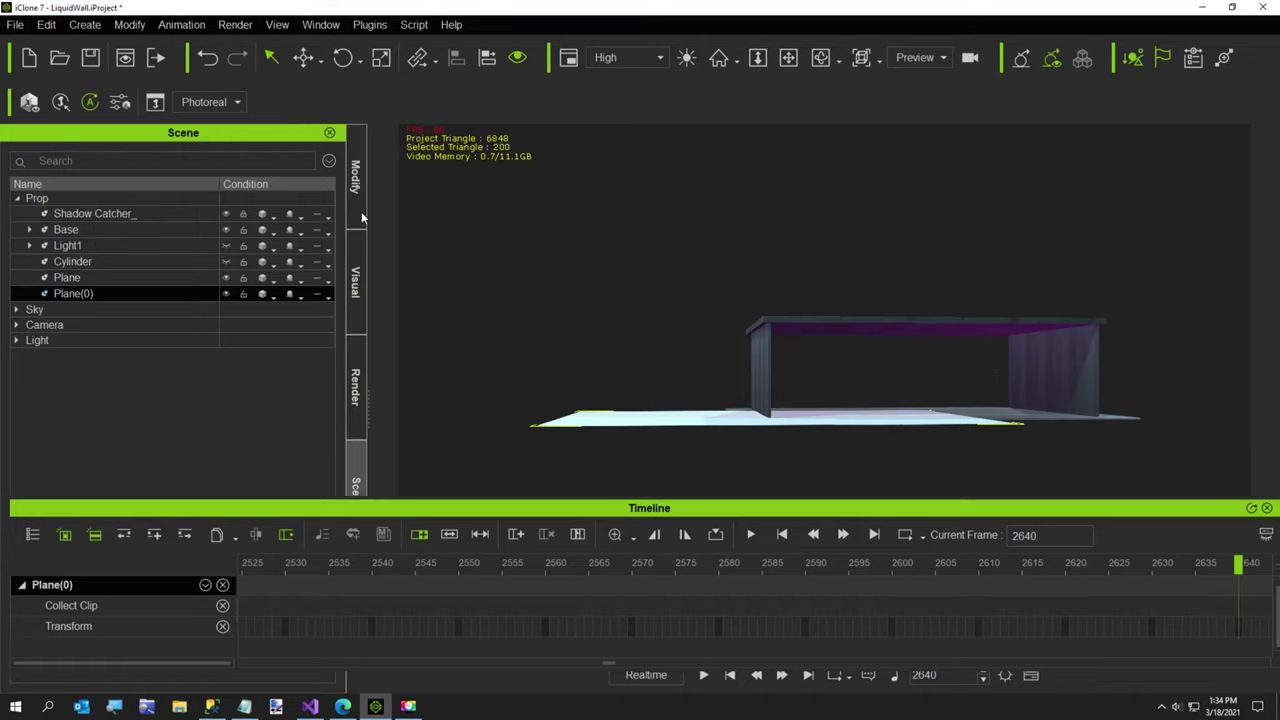
Raise the second plane to a Z position of about 279 and stand it upright with a Y rotation of 90.
click(773, 415)
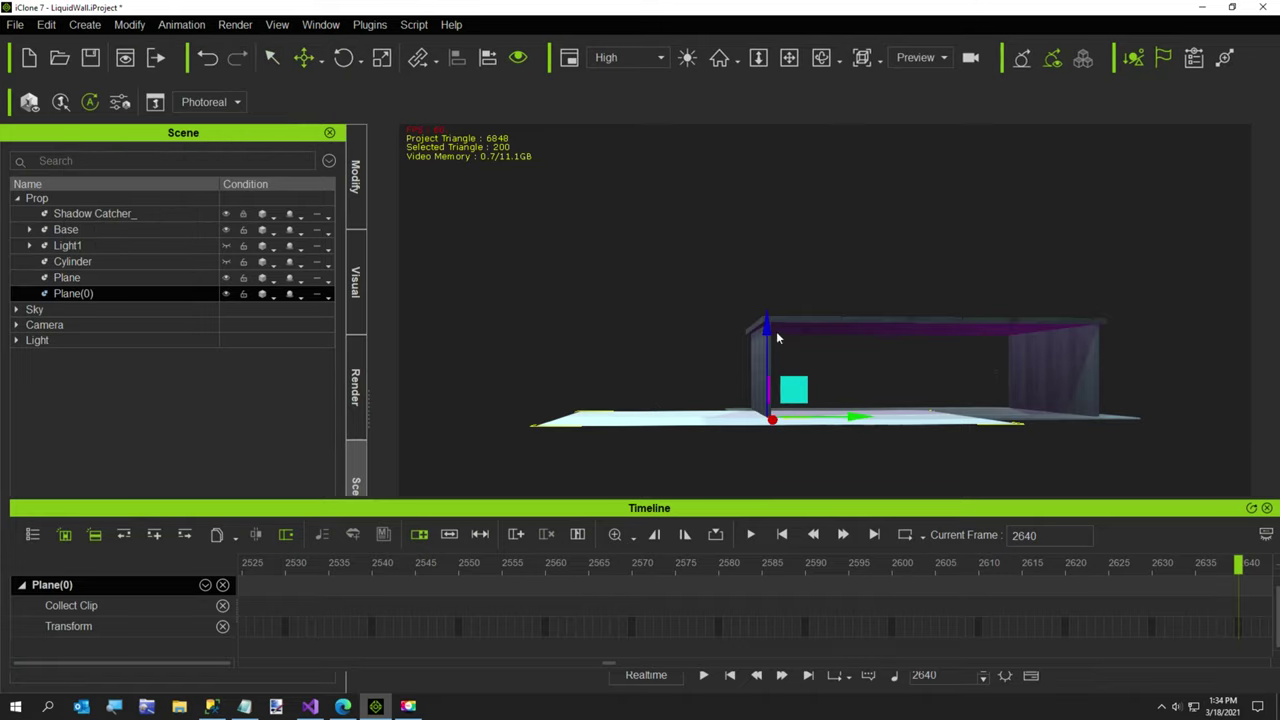
drag(767, 323, 768, 287)
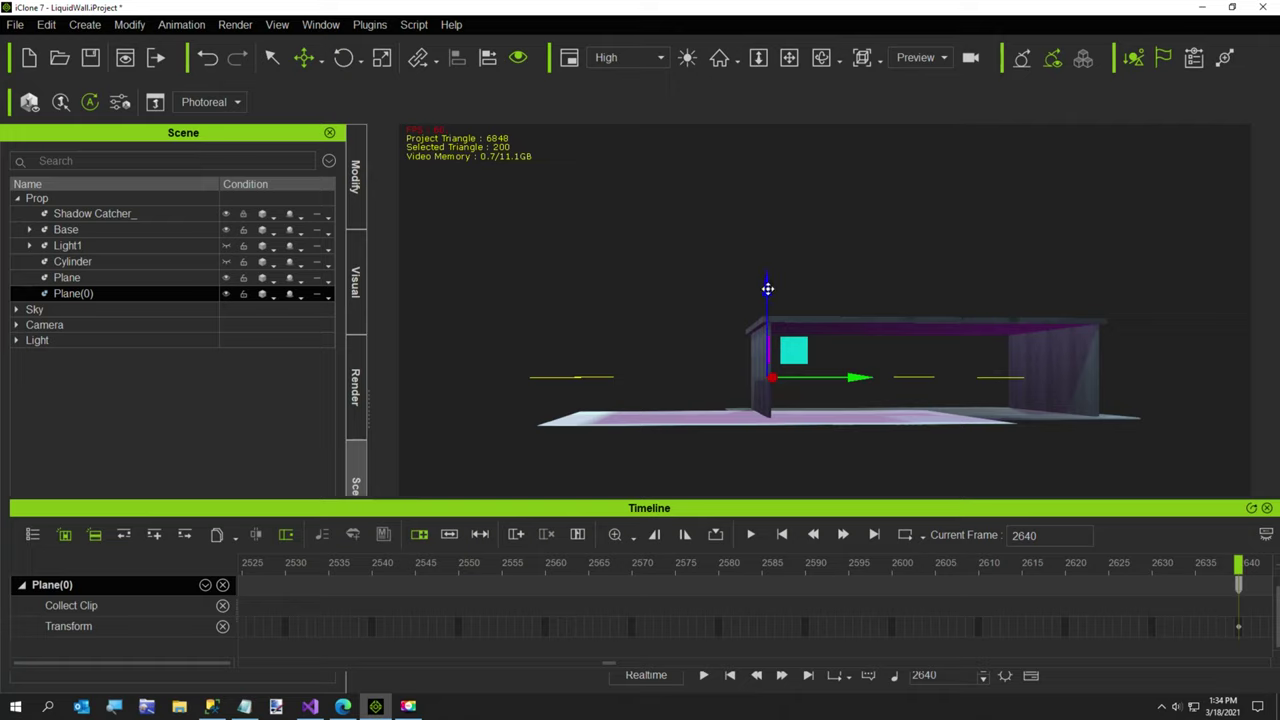
mouse_move(557, 345)
right_down()
mouse_move(557, 365)
mouse_move(557, 345)
right_up()
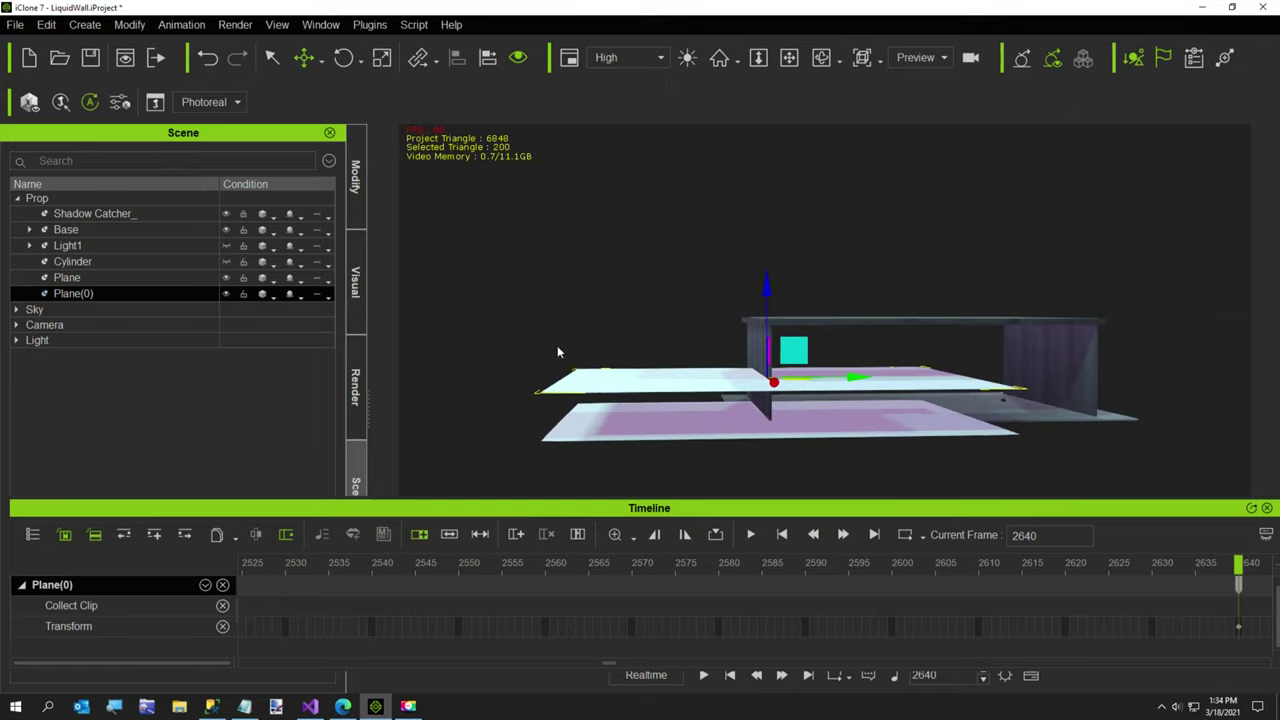
key(e)
drag(770, 347, 775, 420)
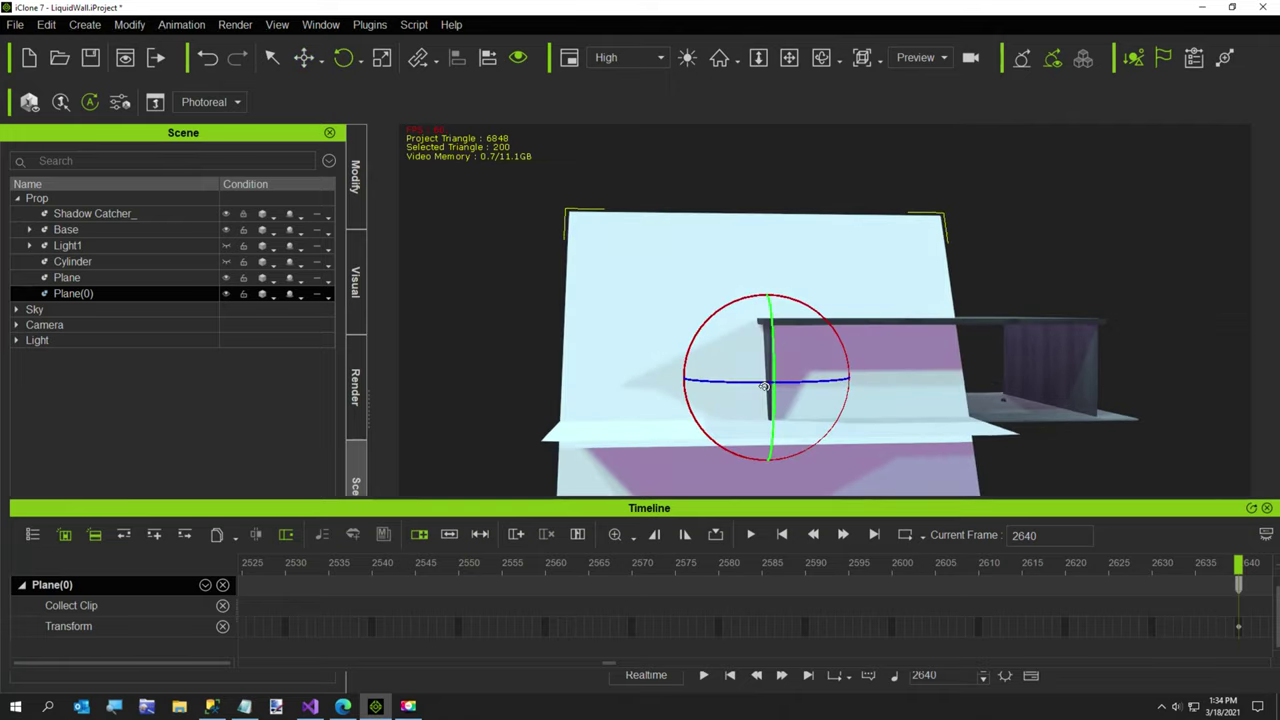
click(361, 204)
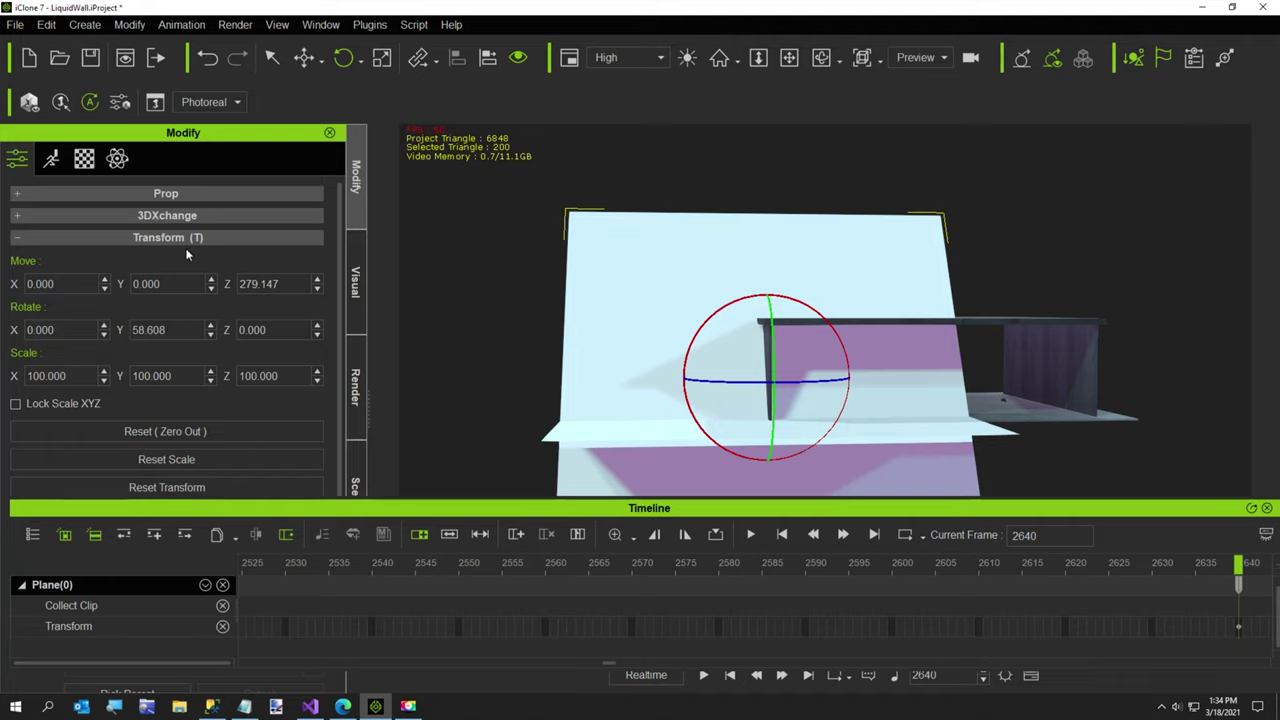
click(148, 329)
key(Return)
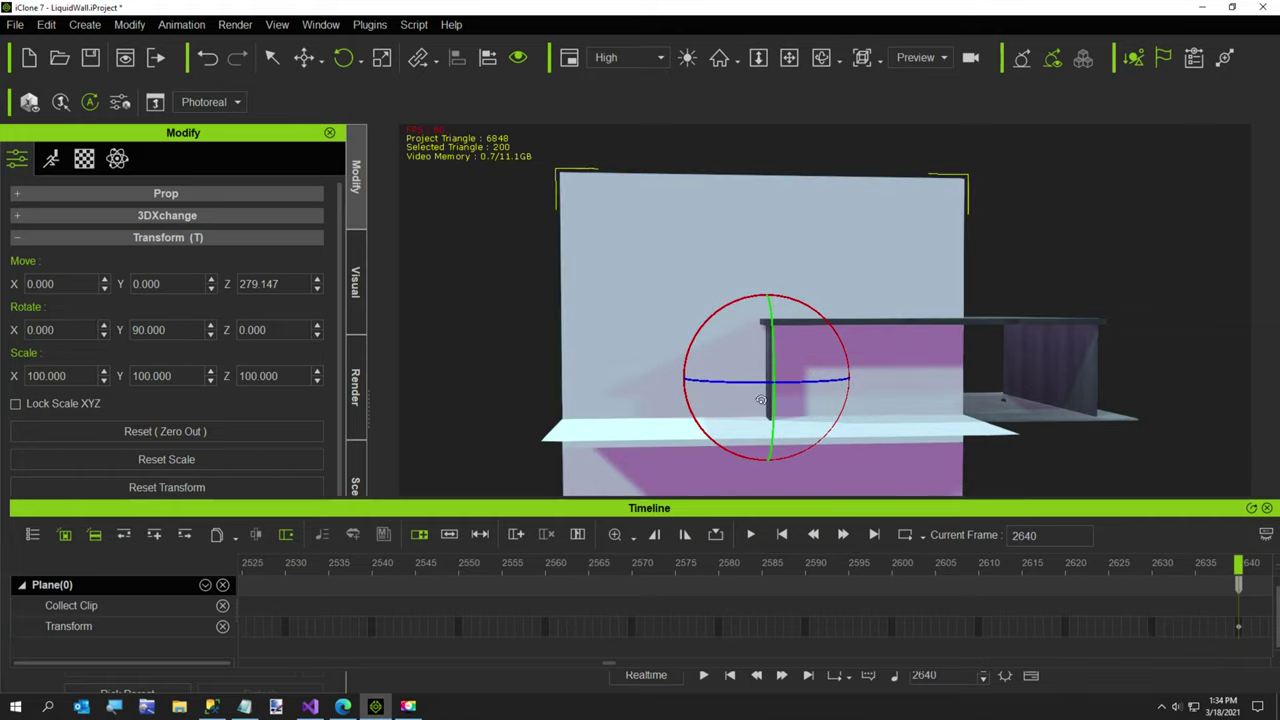
Move the upright plane well behind the stage to about X -3357, Y 1176, Z 755 and widen it to a Y scale of about 142.
right_drag(896, 371, 944, 437)
key(w)
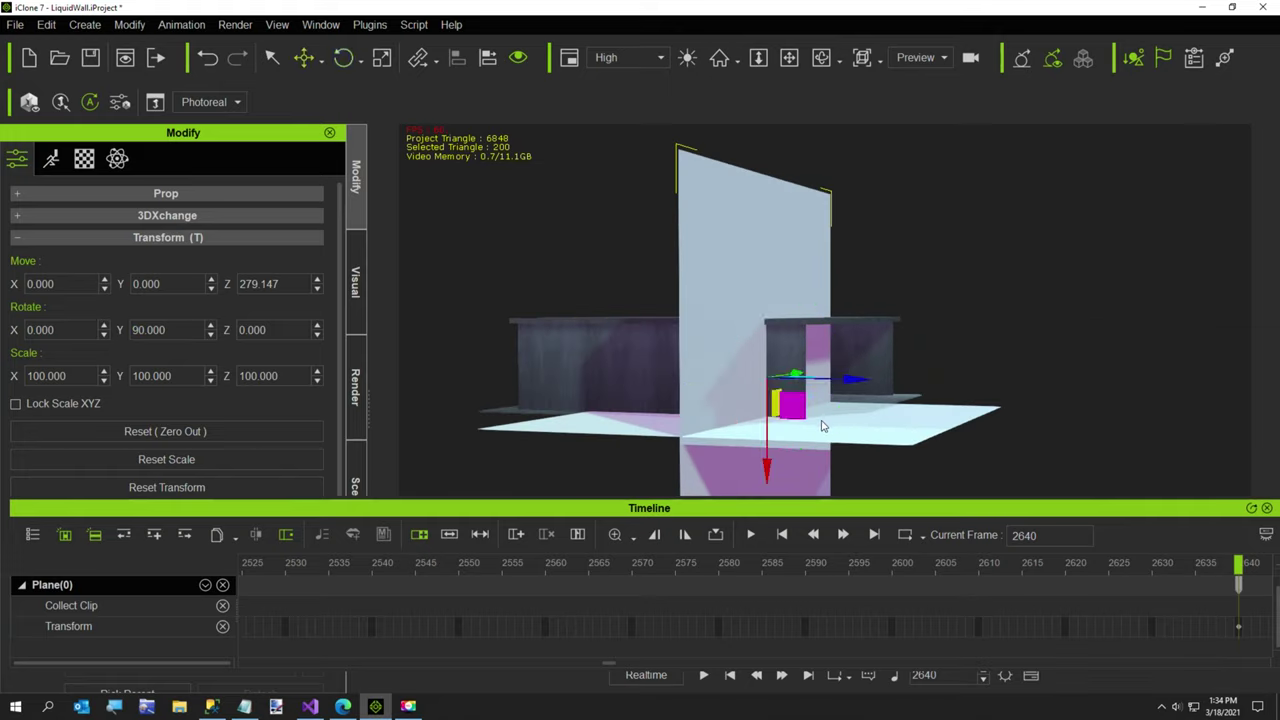
drag(860, 377, 493, 352)
right_drag(603, 421, 823, 397)
drag(807, 355, 996, 355)
key(r)
key(w)
right_drag(996, 355, 884, 358)
scroll(903, 360, down, 3)
drag(834, 352, 834, 296)
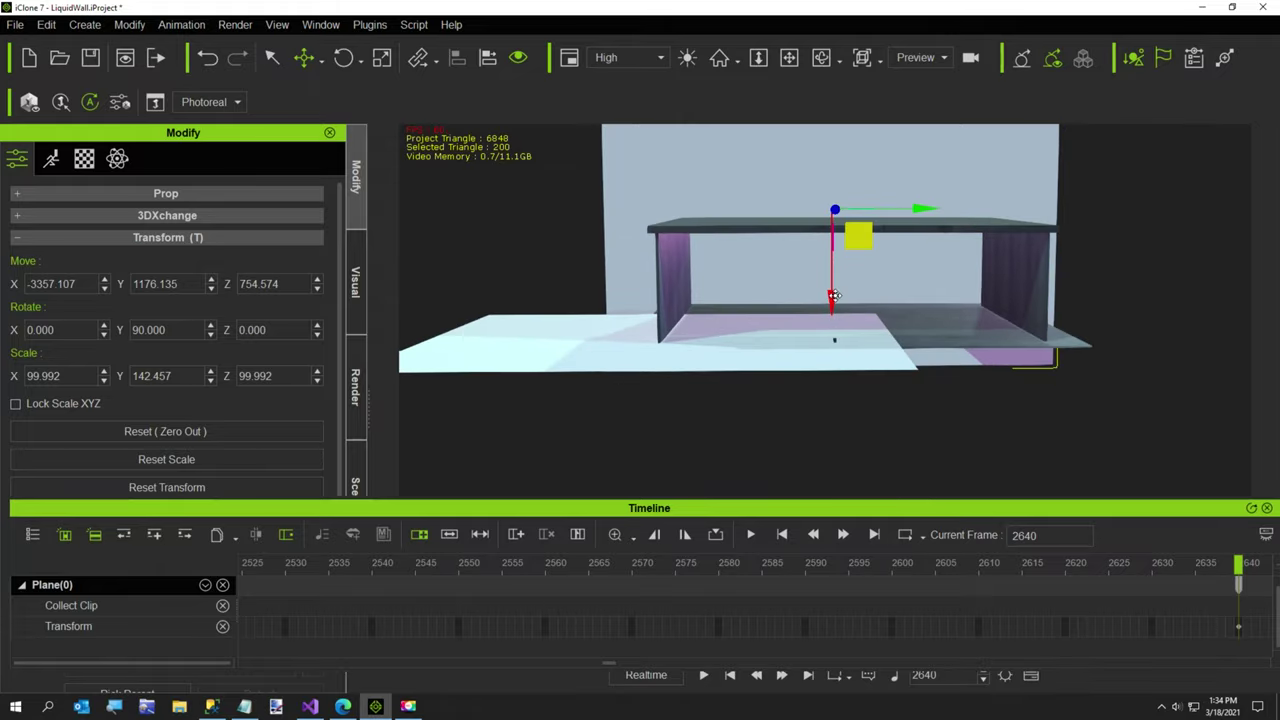
Stretch the rear plane's height to an X scale of about 255 and raise it to a Z position of about 2774.
key(r)
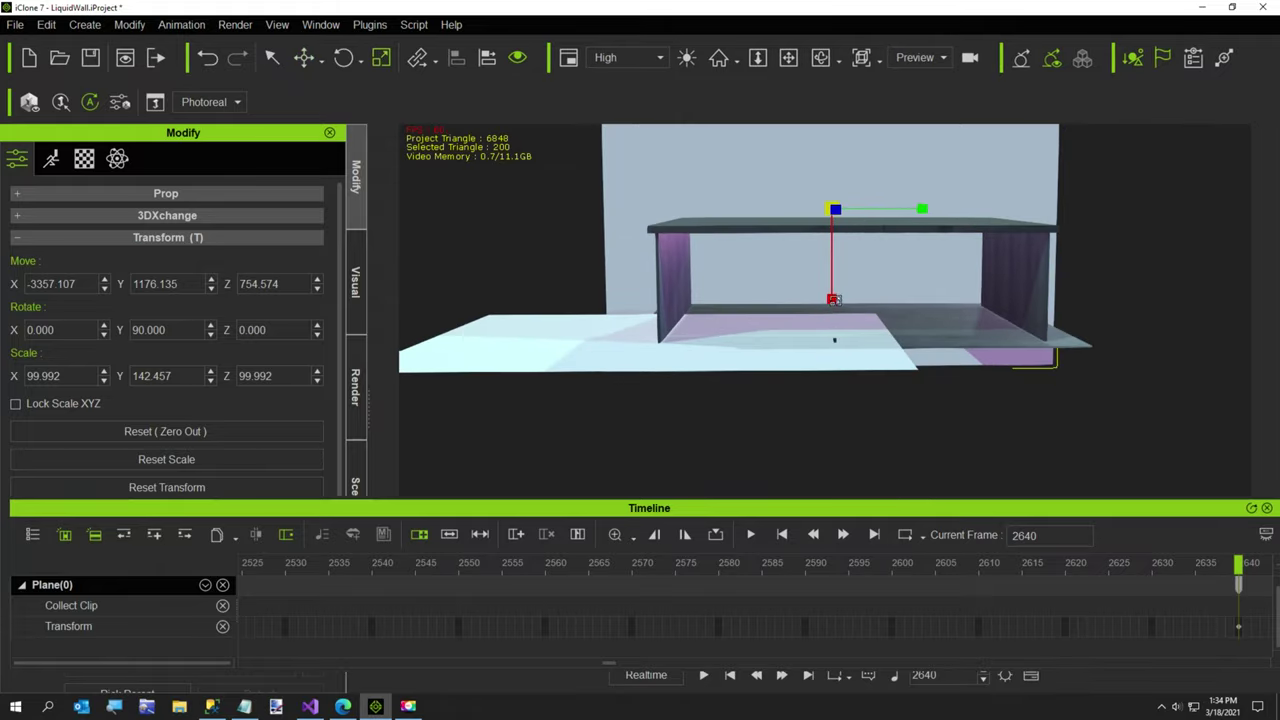
drag(834, 299, 826, 425)
key(w)
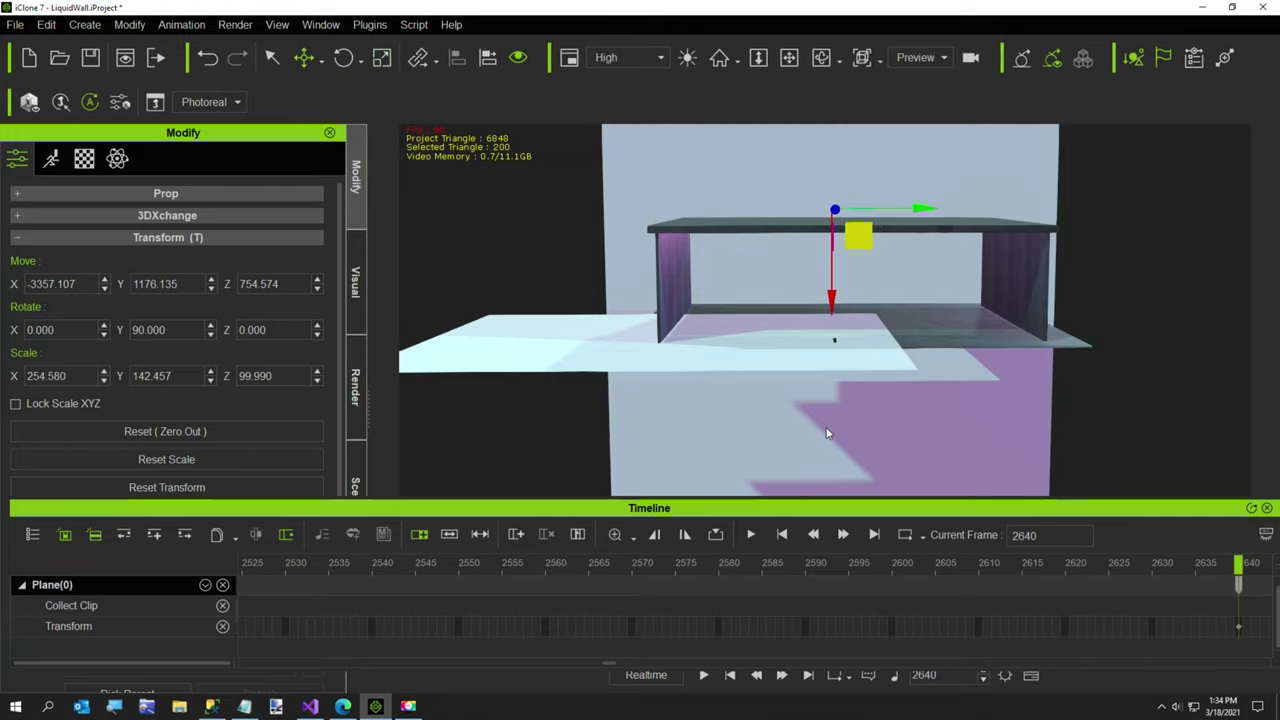
drag(831, 306, 815, 74)
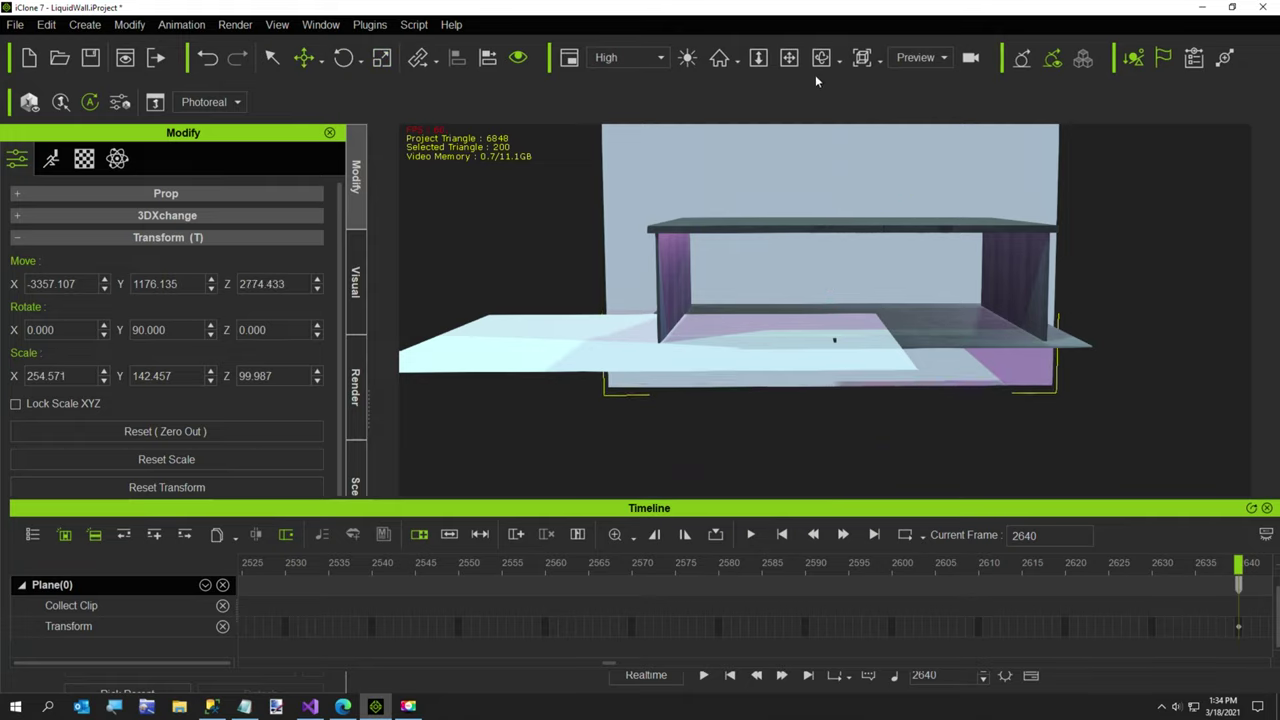
Stand the flat floor plane upright with a Y rotation of 90.
click(565, 366)
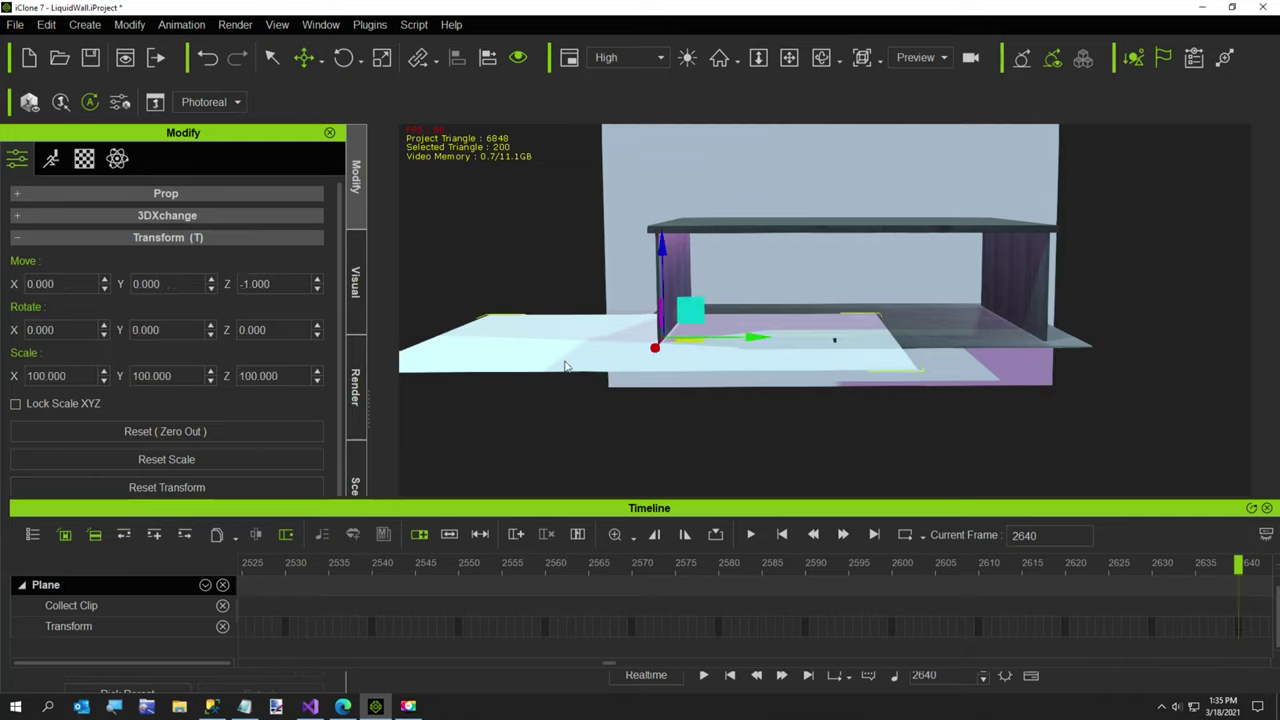
key(e)
drag(660, 322, 407, 327)
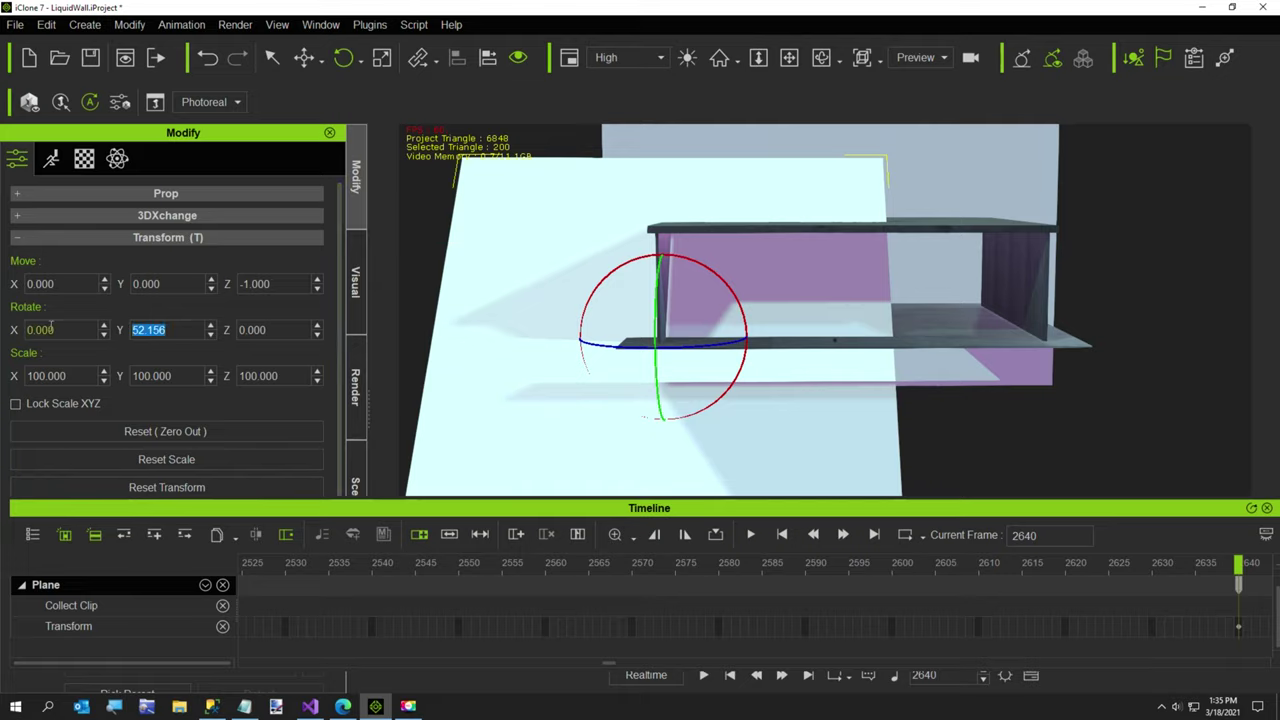
key(Return)
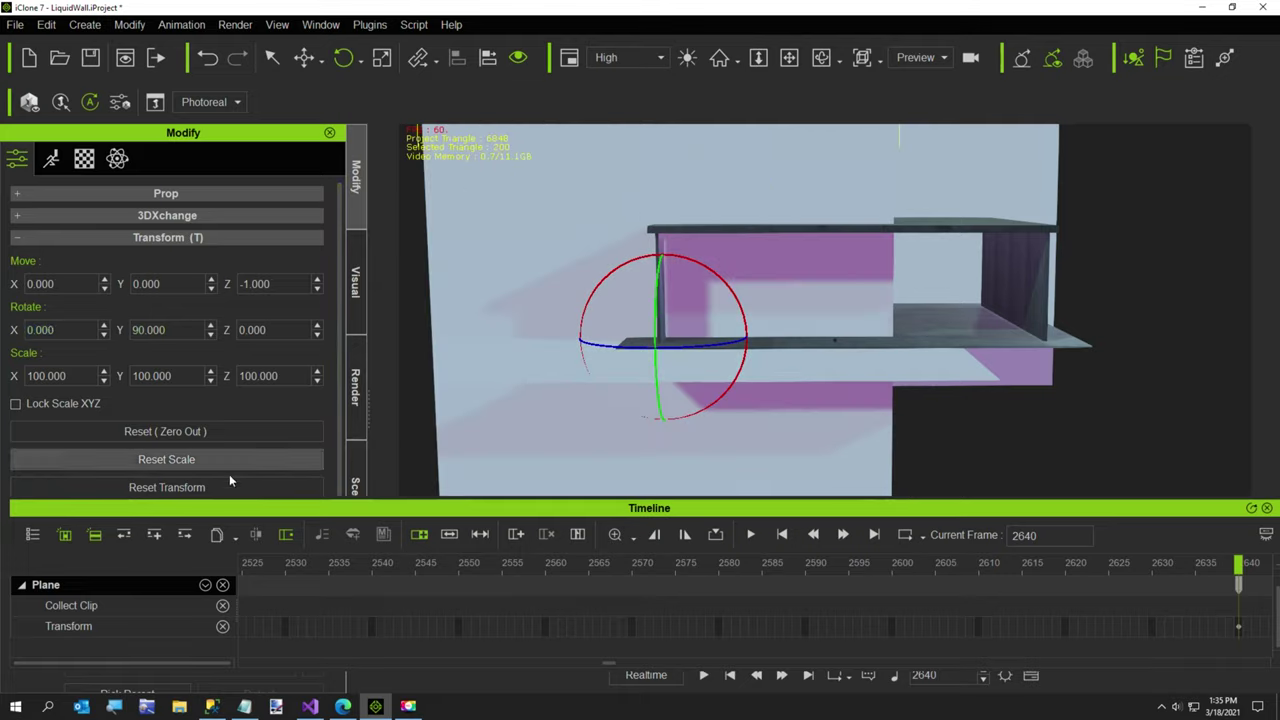
Place the newly upright plane behind the stage at about X -1949, Y 1225 and widen it to a Y scale of about 107.
right_drag(514, 480, 927, 453)
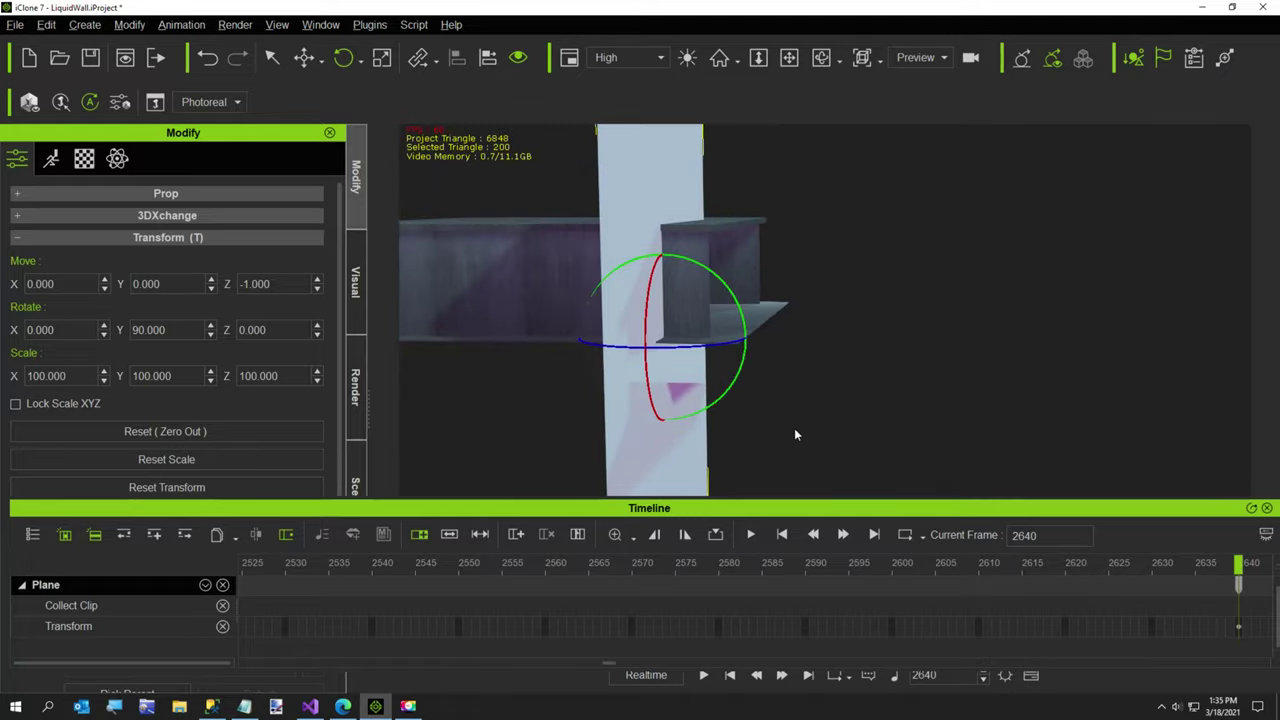
middle_drag(794, 432, 926, 419)
key(w)
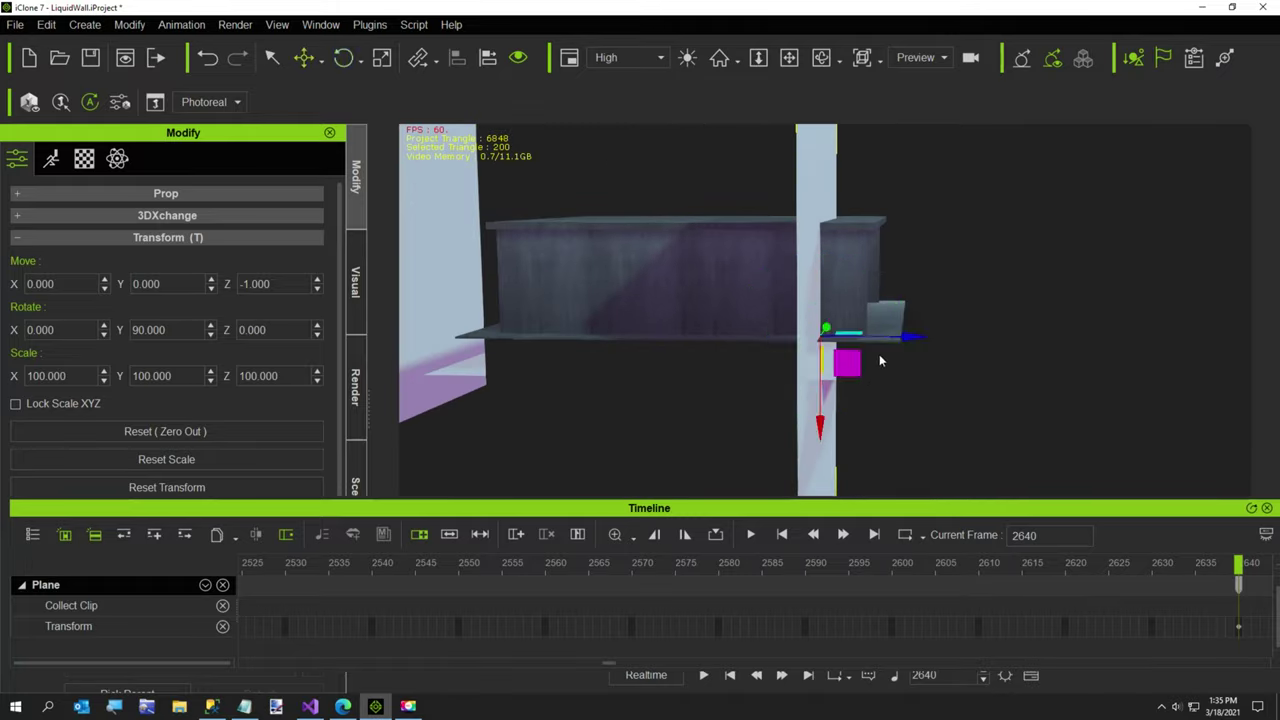
drag(905, 335, 593, 308)
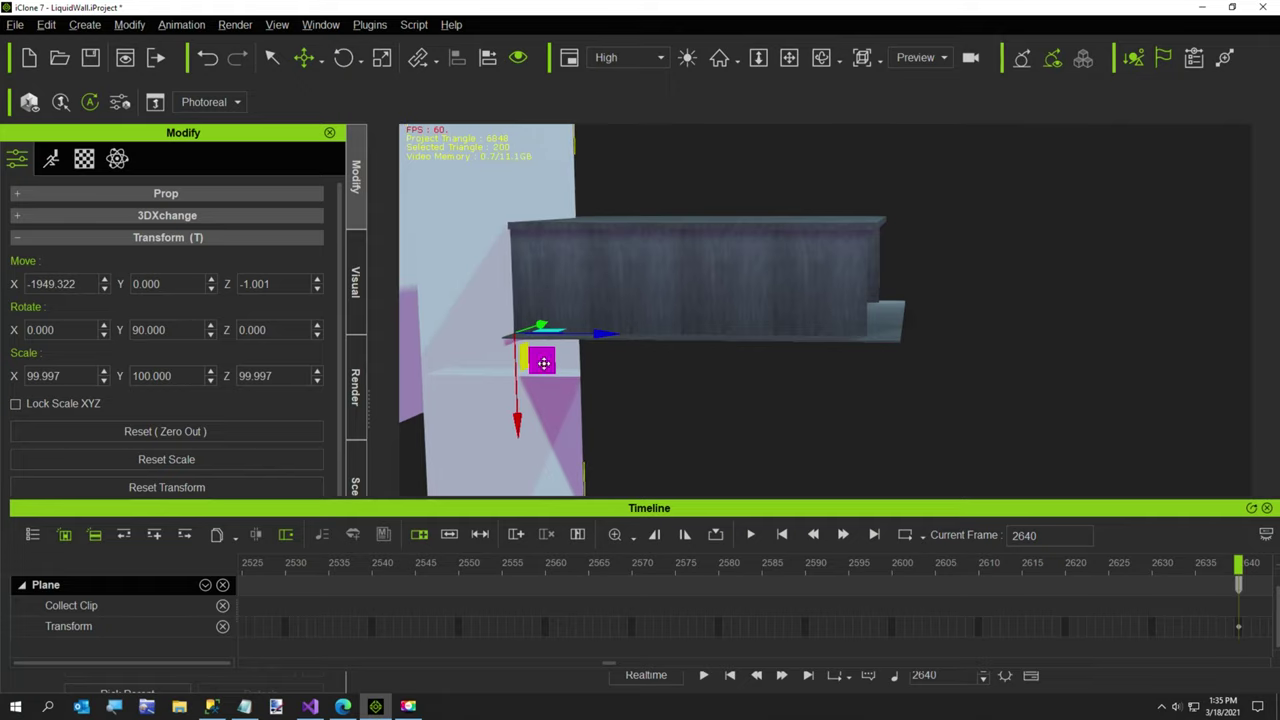
right_drag(543, 363, 615, 378)
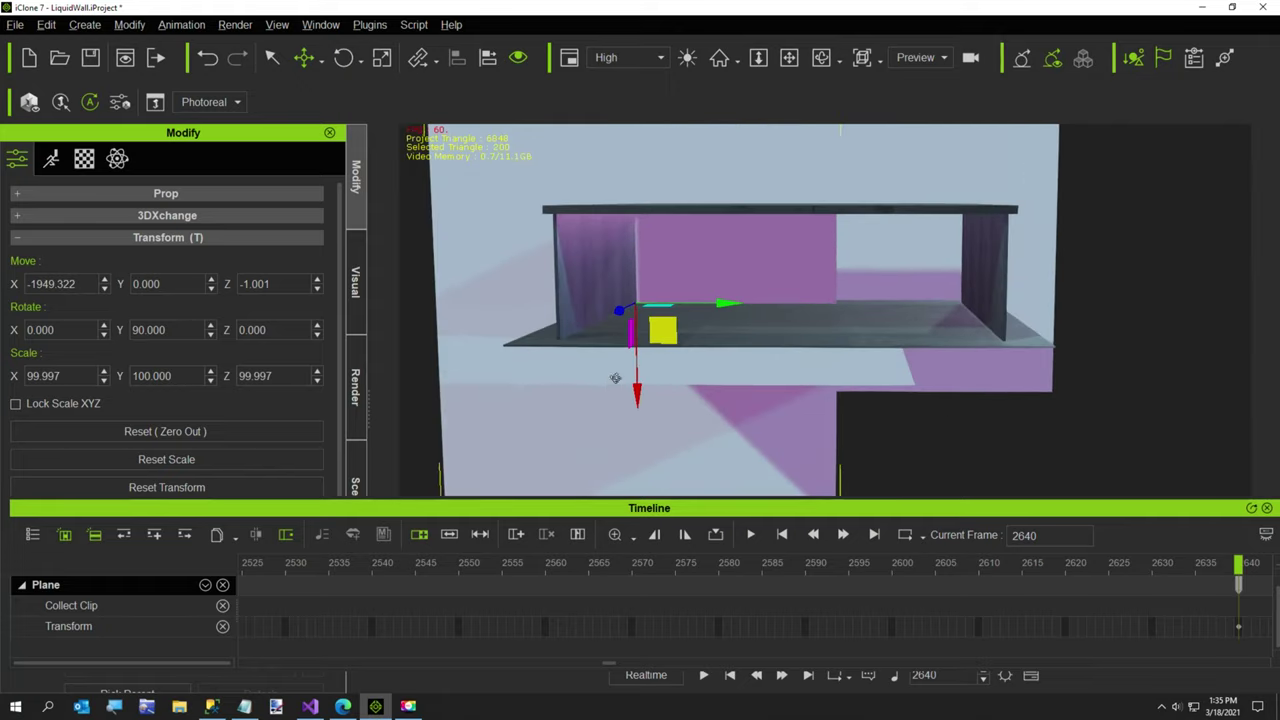
drag(717, 343, 909, 308)
key(r)
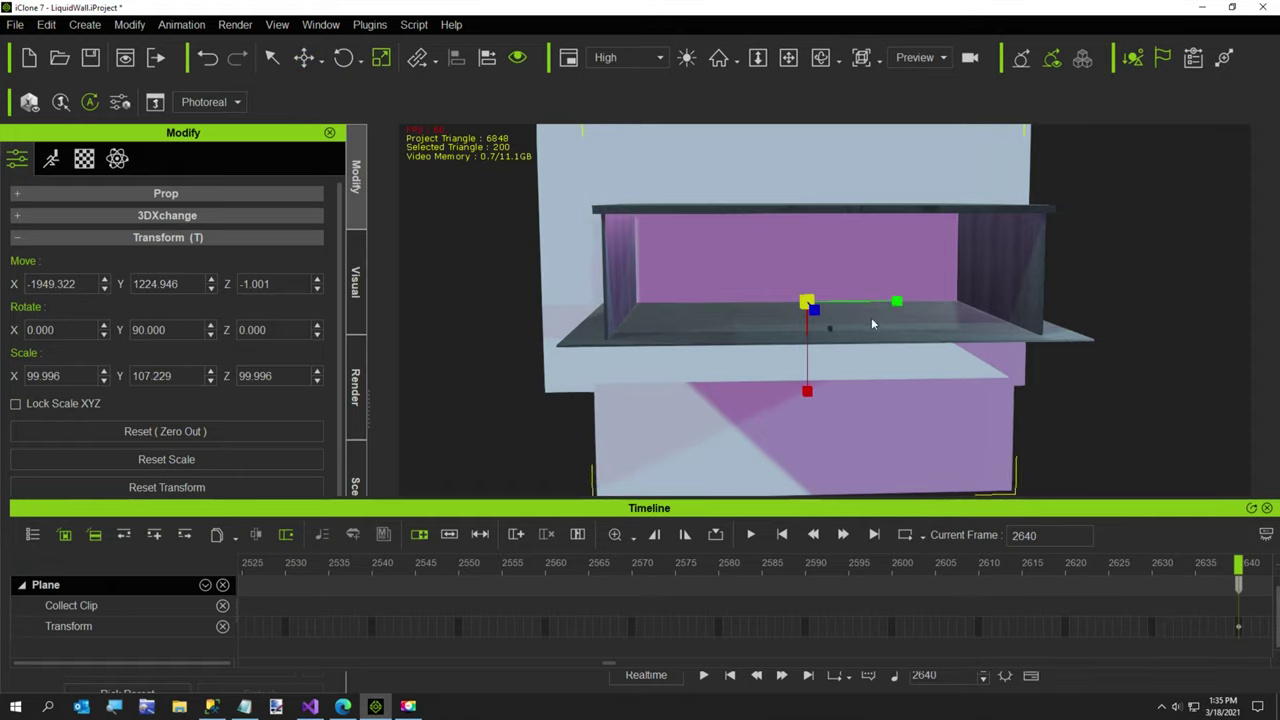
Load Deep Colors.jpg from the Textures folder as the rear plane's Base Color texture.
click(558, 237)
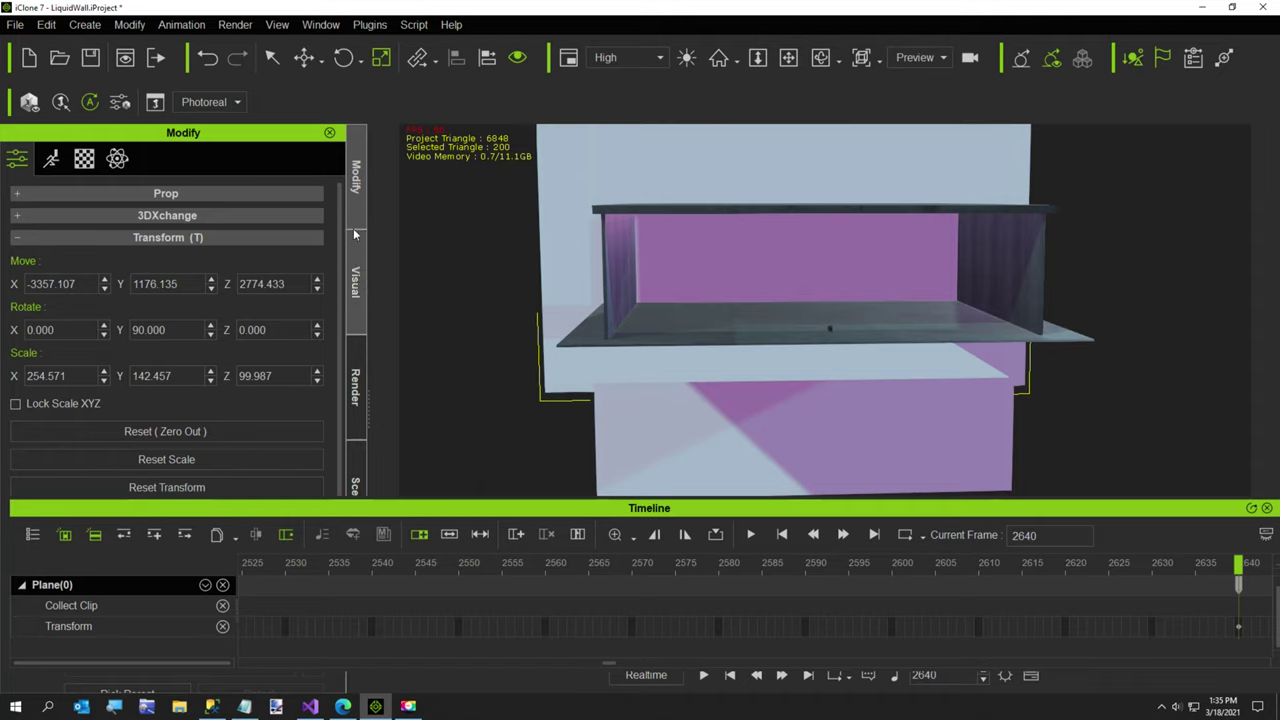
click(84, 159)
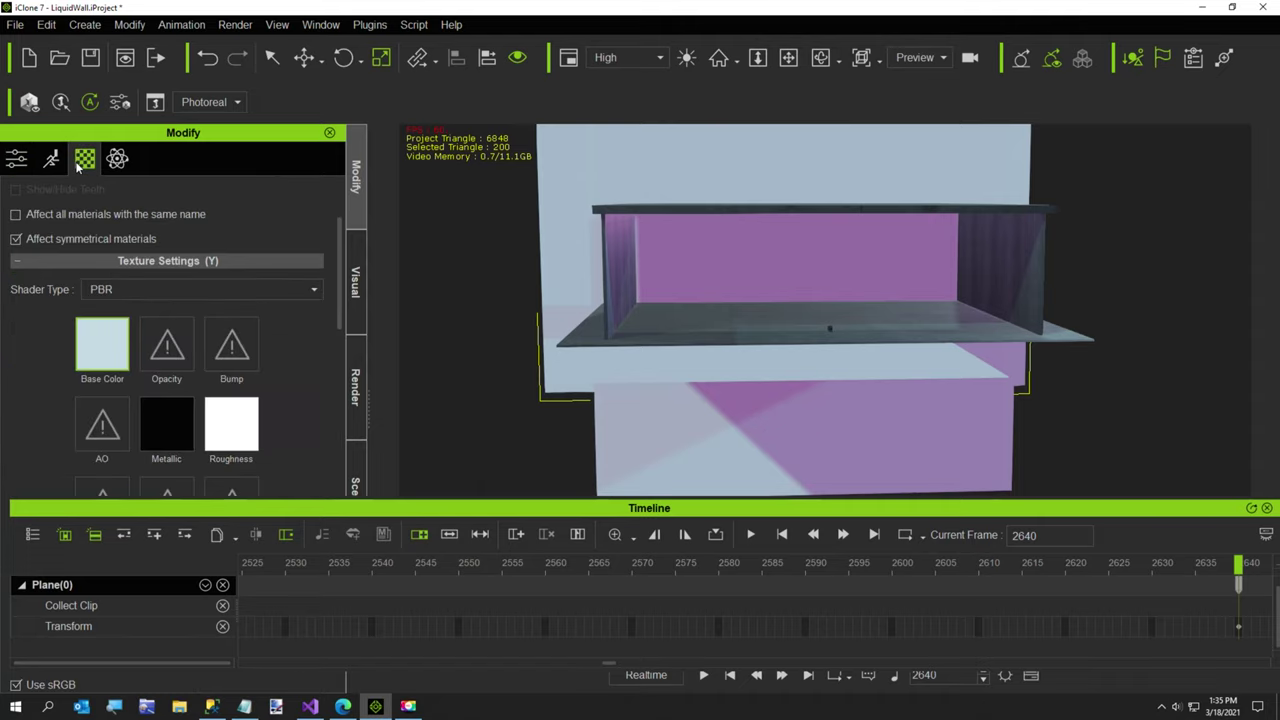
double_click(95, 365)
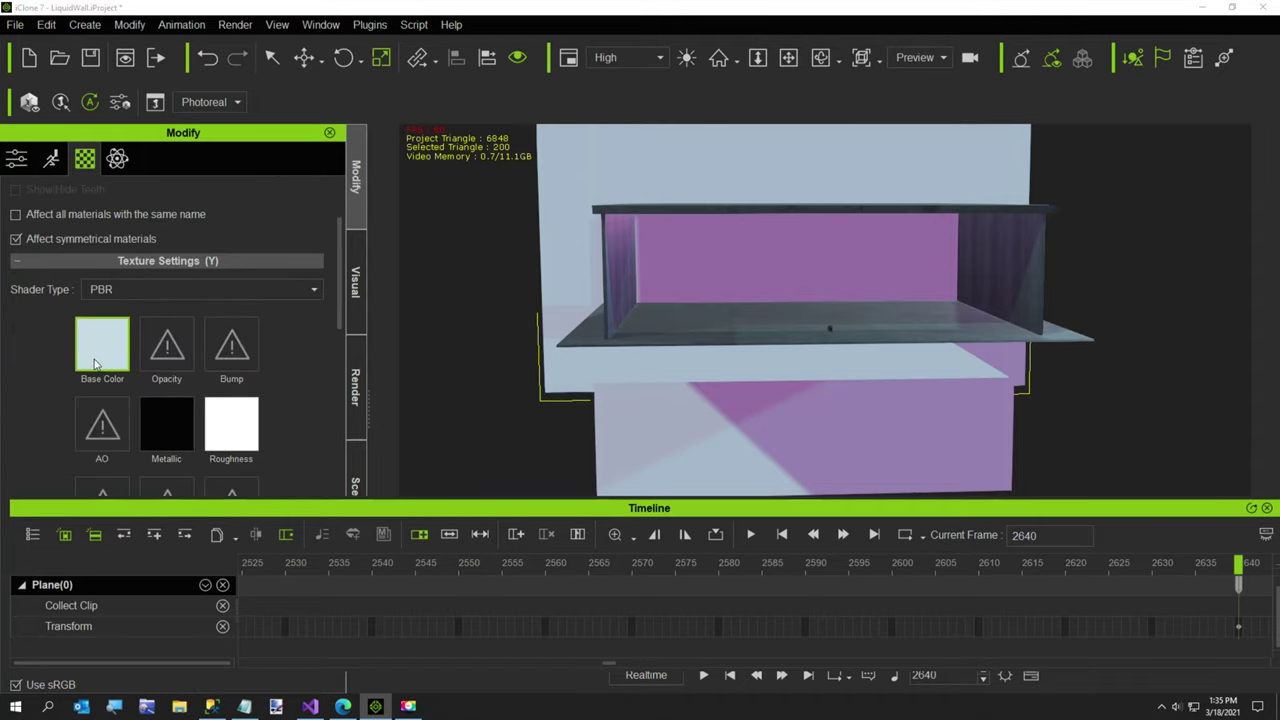
scroll(664, 322, down, 6)
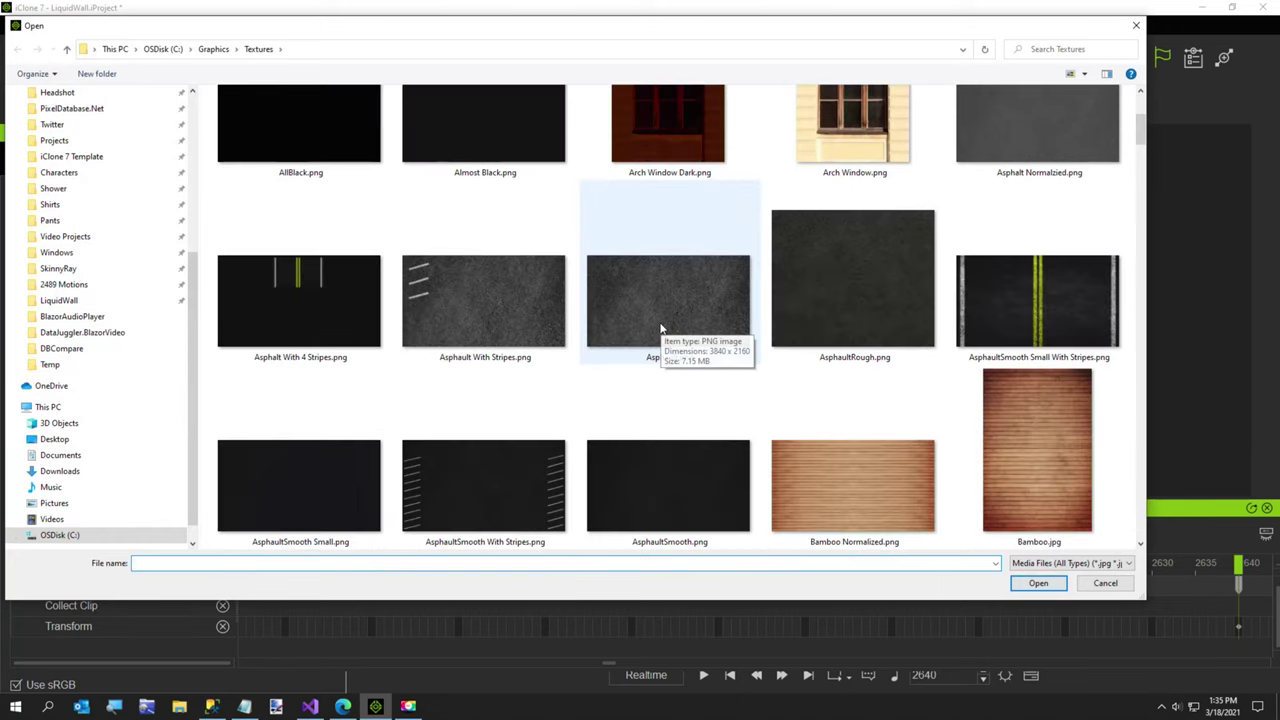
scroll(658, 326, down, 3)
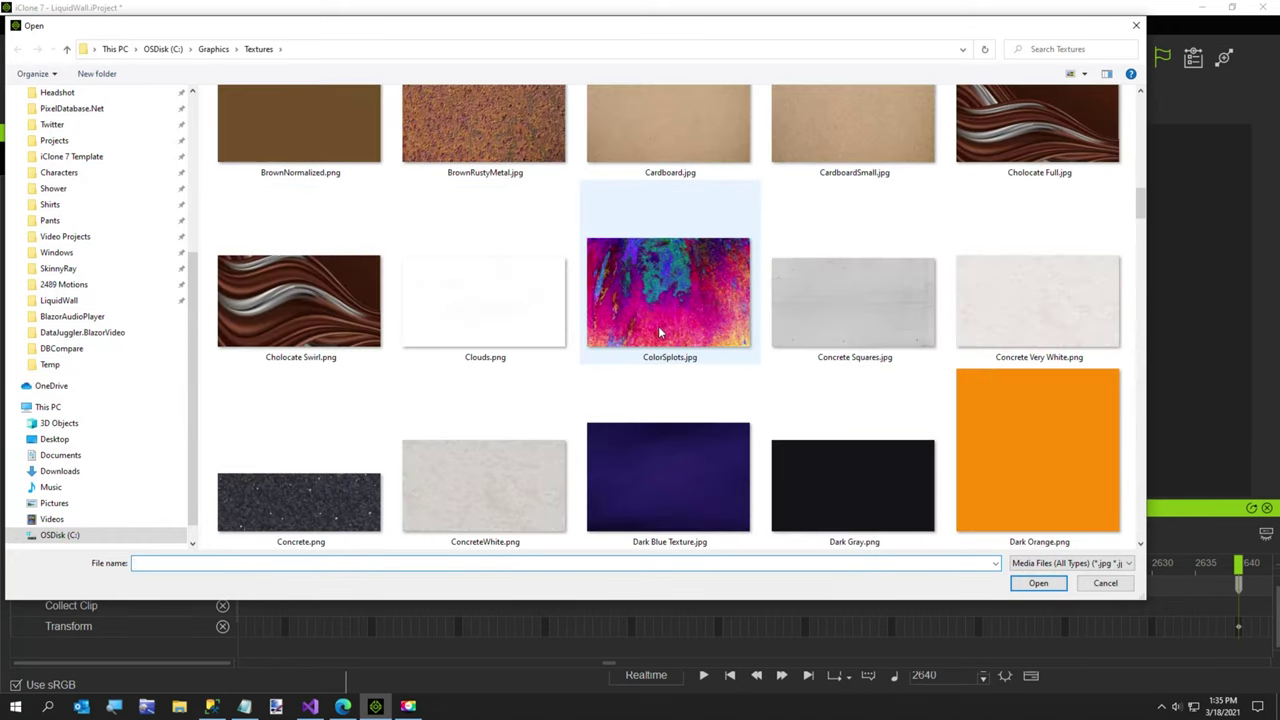
scroll(658, 326, down, 5)
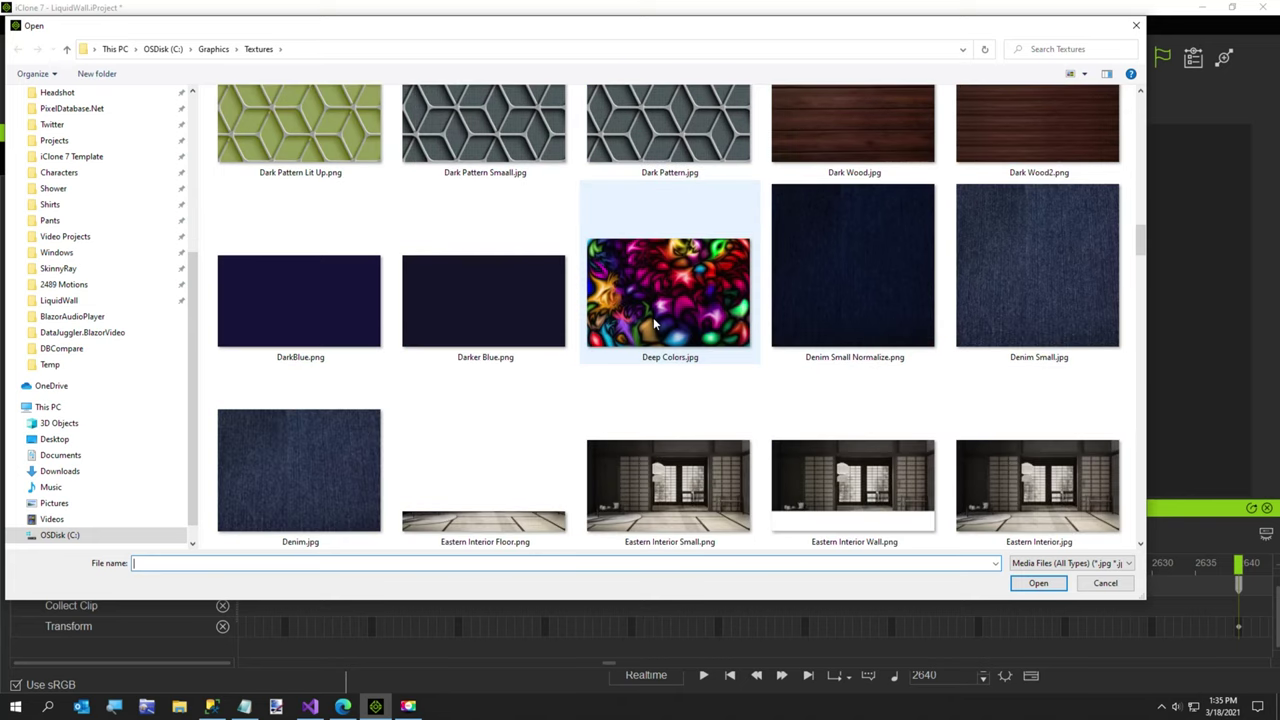
double_click(655, 323)
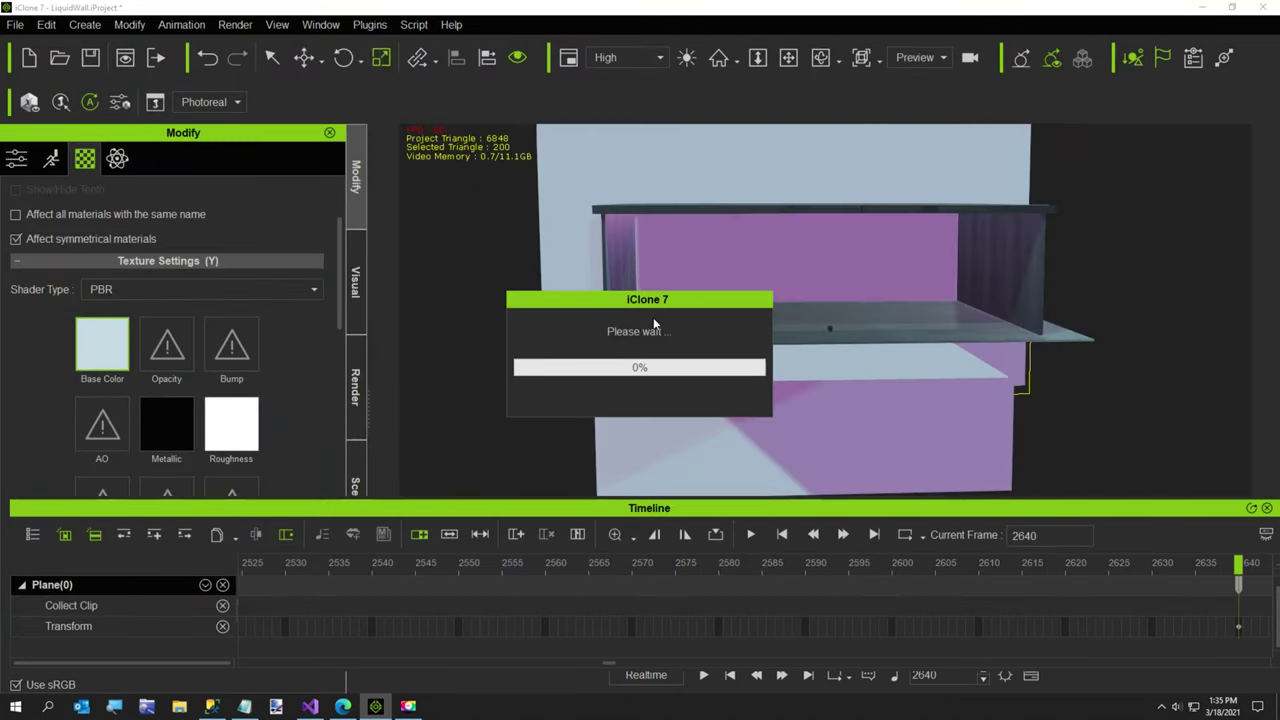
Load ColorSplots.jpg from the Textures folder as the rear plane's Glow texture.
click(606, 176)
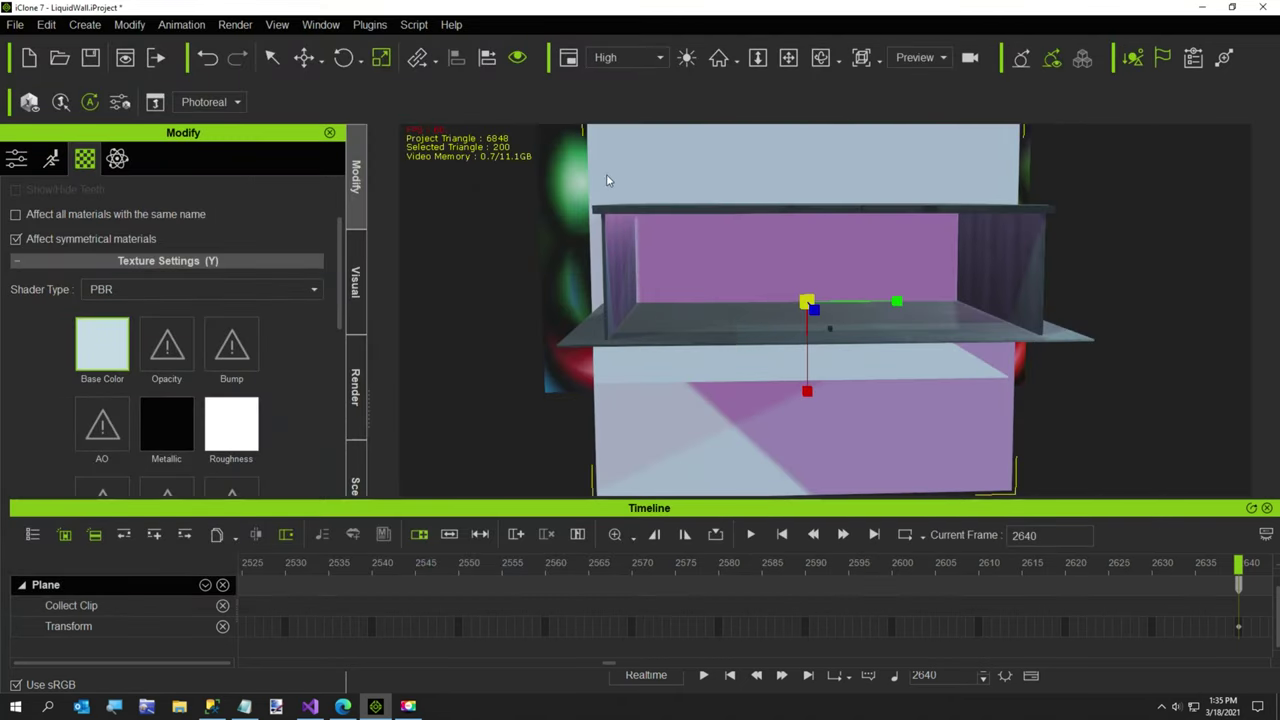
click(563, 276)
scroll(184, 404, down, 3)
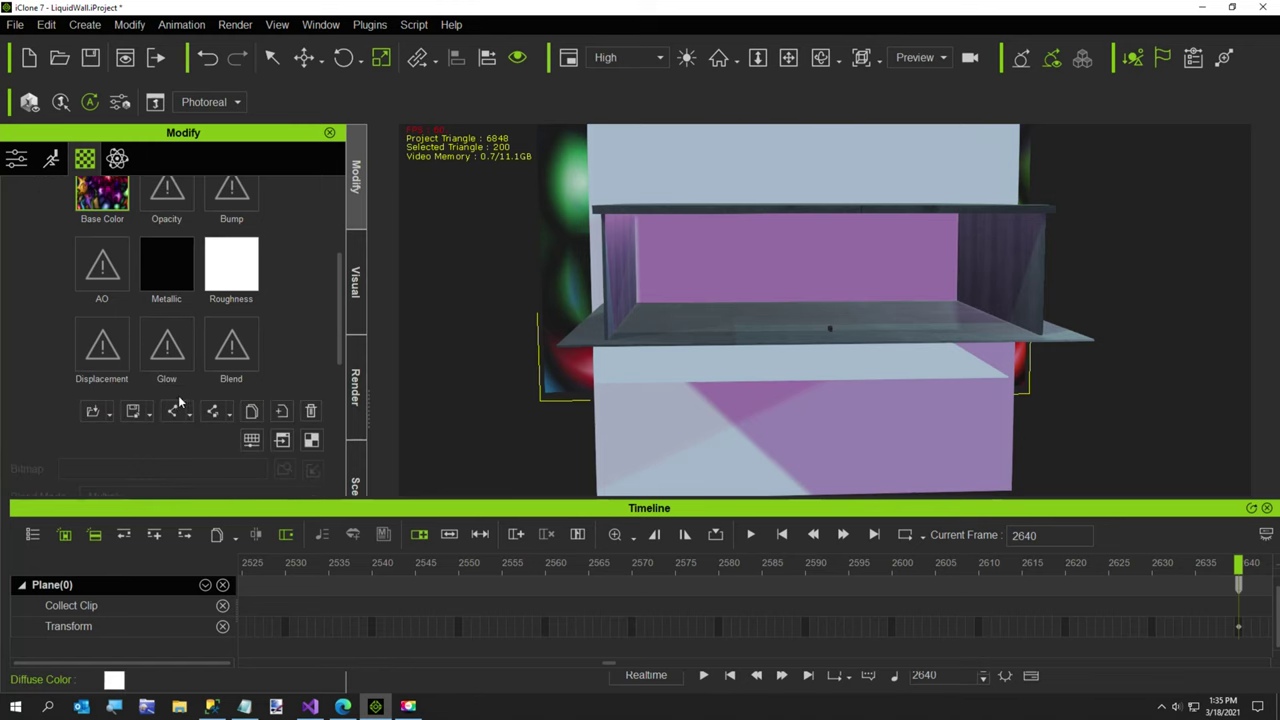
double_click(163, 346)
scroll(480, 255, down, 10)
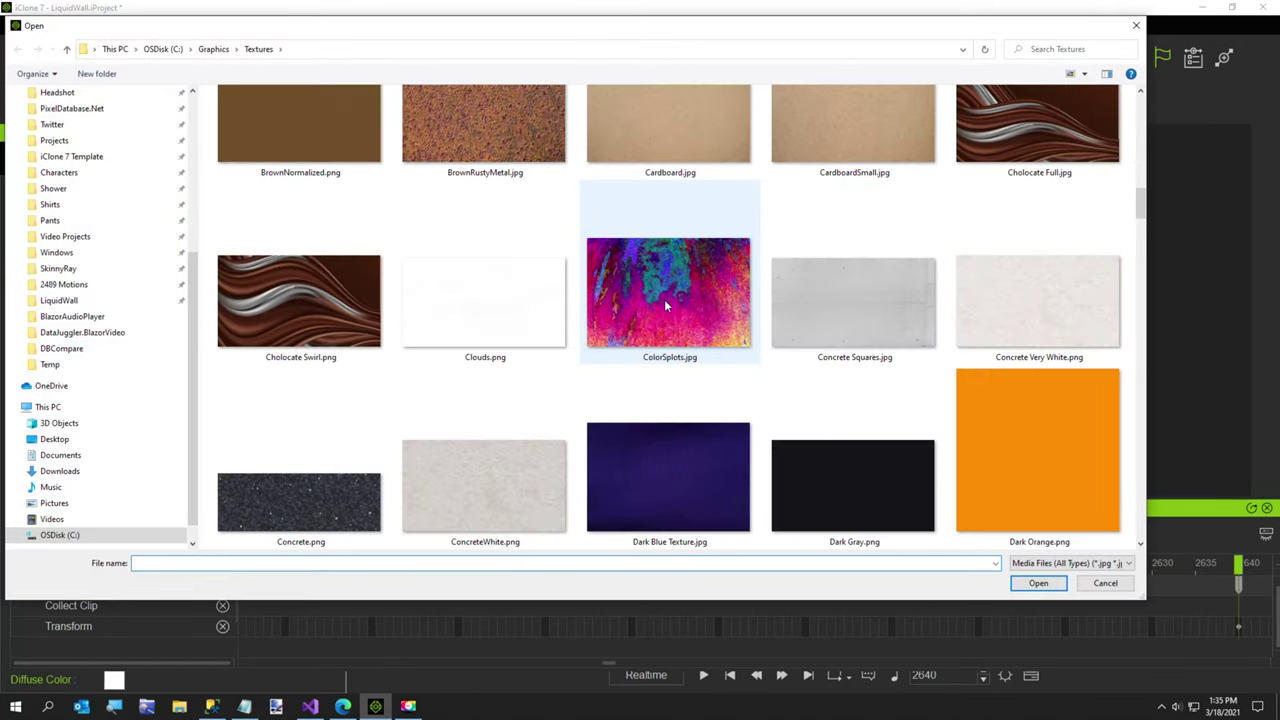
double_click(664, 299)
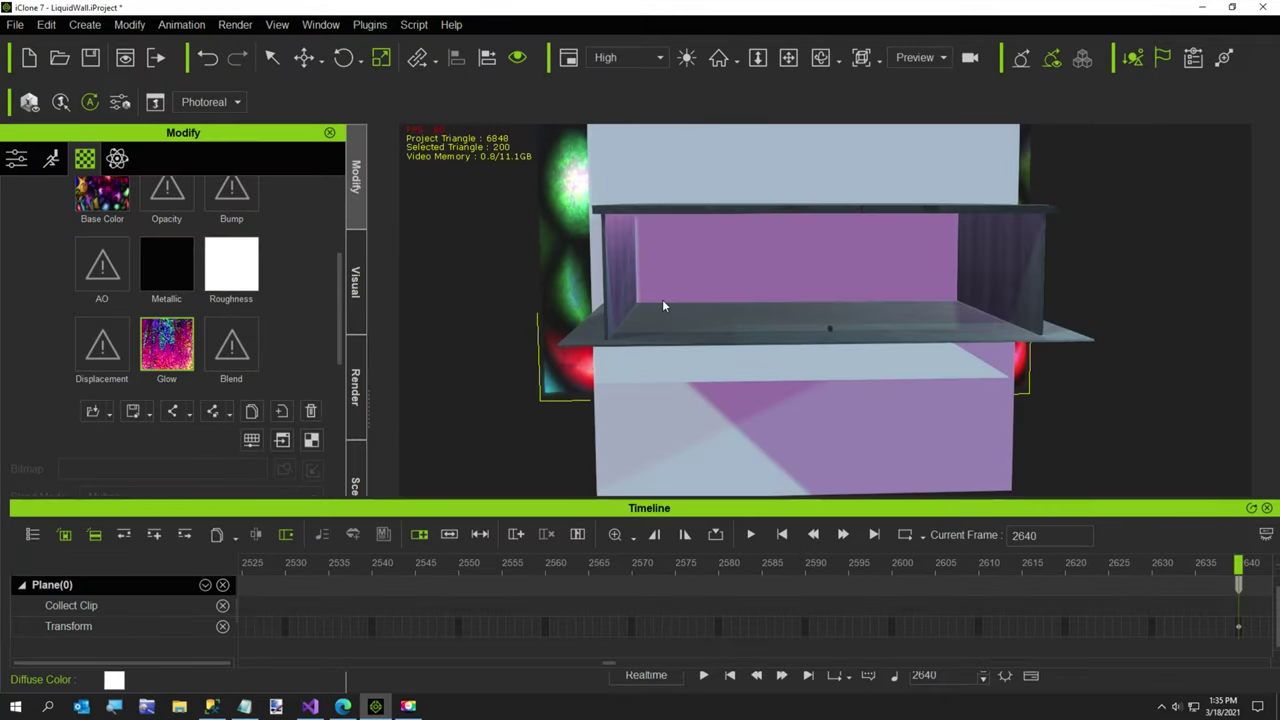
Reduce the front plane's height to slightly more than the stage opening and raise it to line up with the stage.
middle_drag(674, 420, 943, 479)
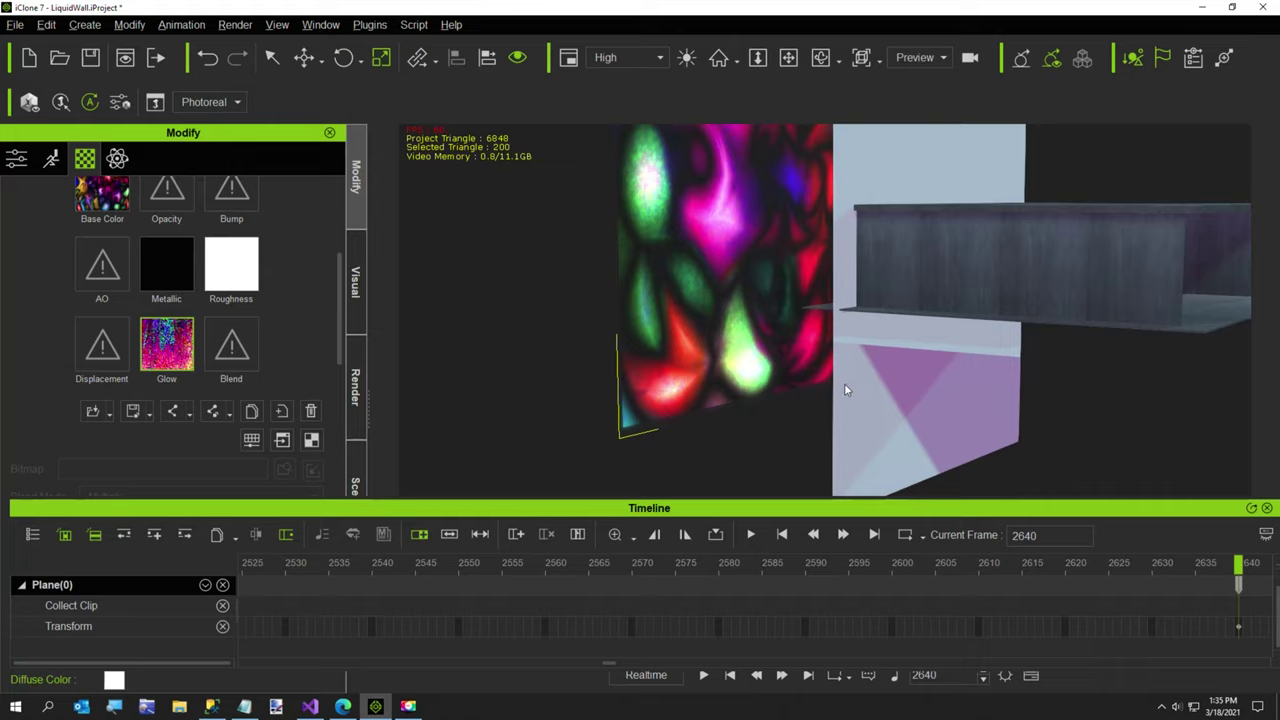
right_drag(844, 383, 725, 437)
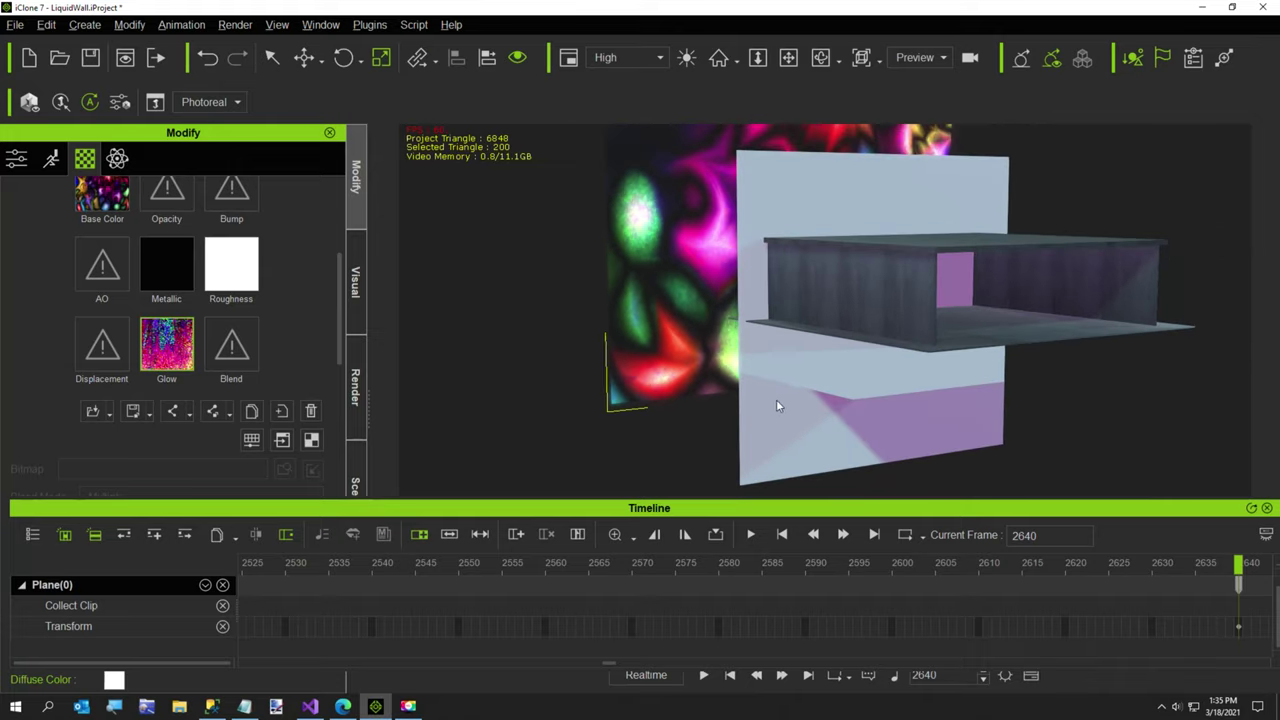
right_drag(774, 403, 734, 410)
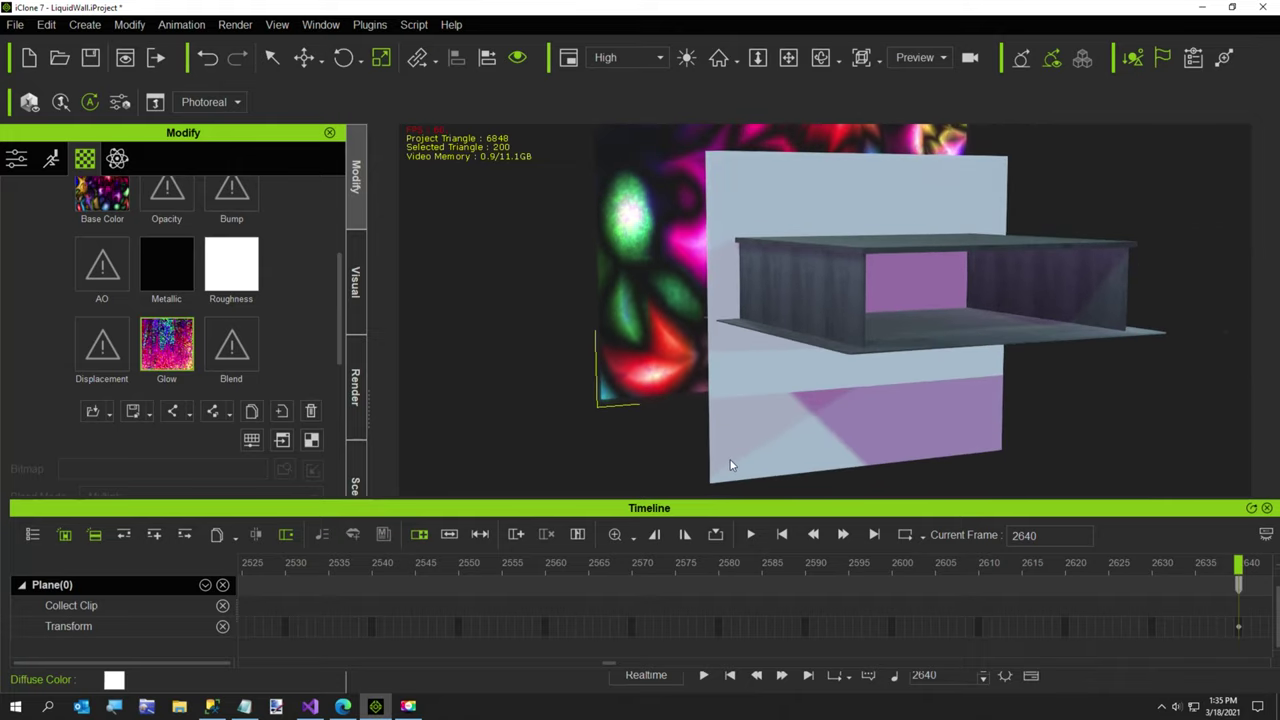
click(731, 458)
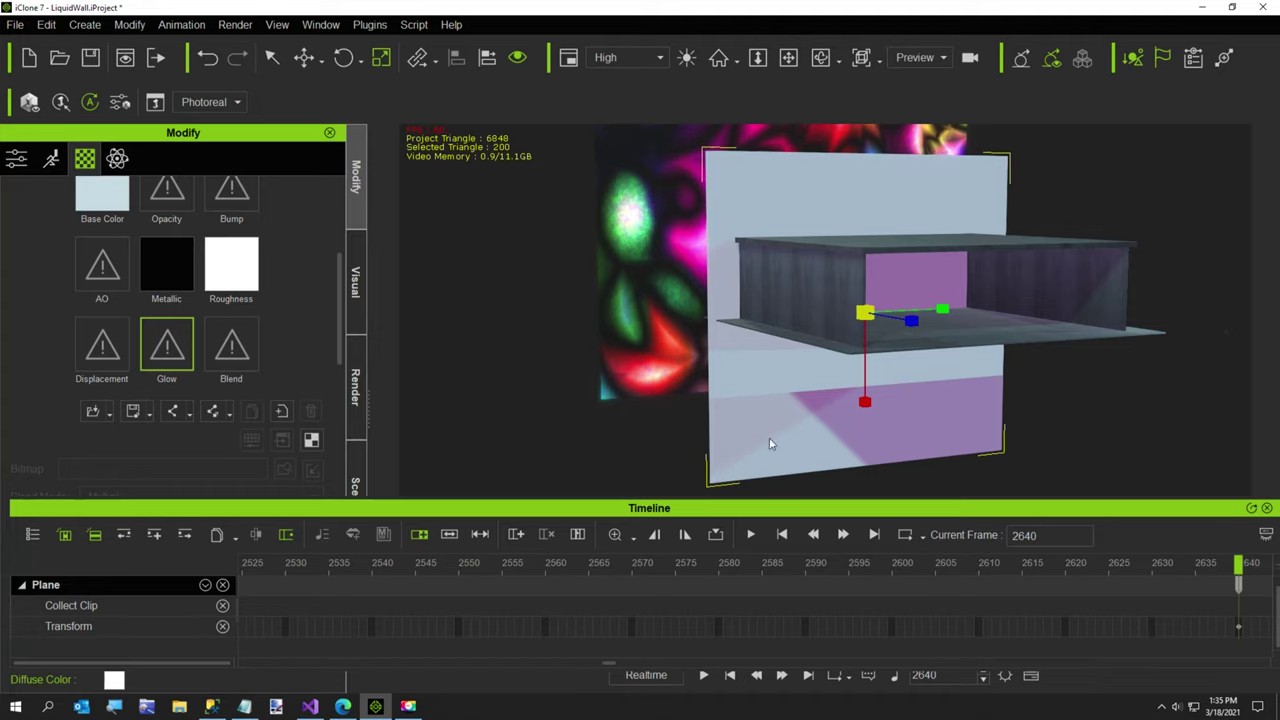
drag(865, 400, 853, 270)
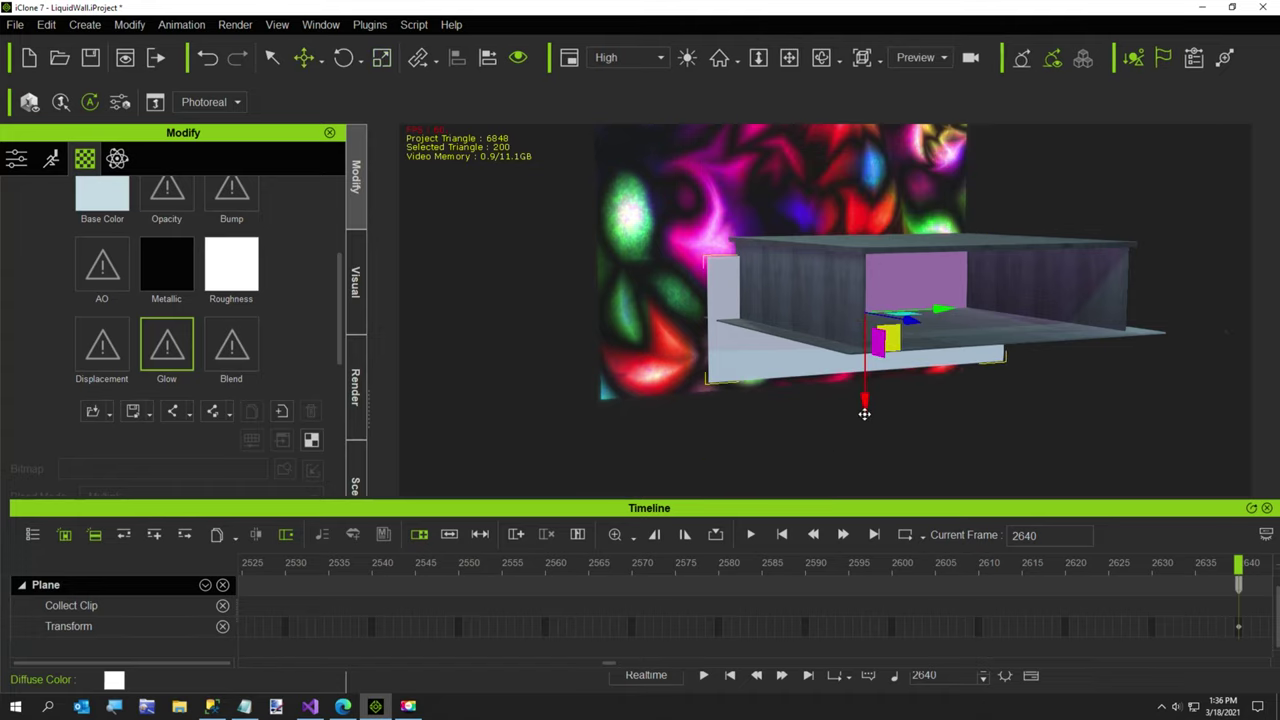
drag(863, 400, 868, 386)
Narrow the front plane to about the stage's width and position it at the back of the stage.
right_drag(866, 396, 710, 416)
right_drag(934, 293, 776, 399)
key(r)
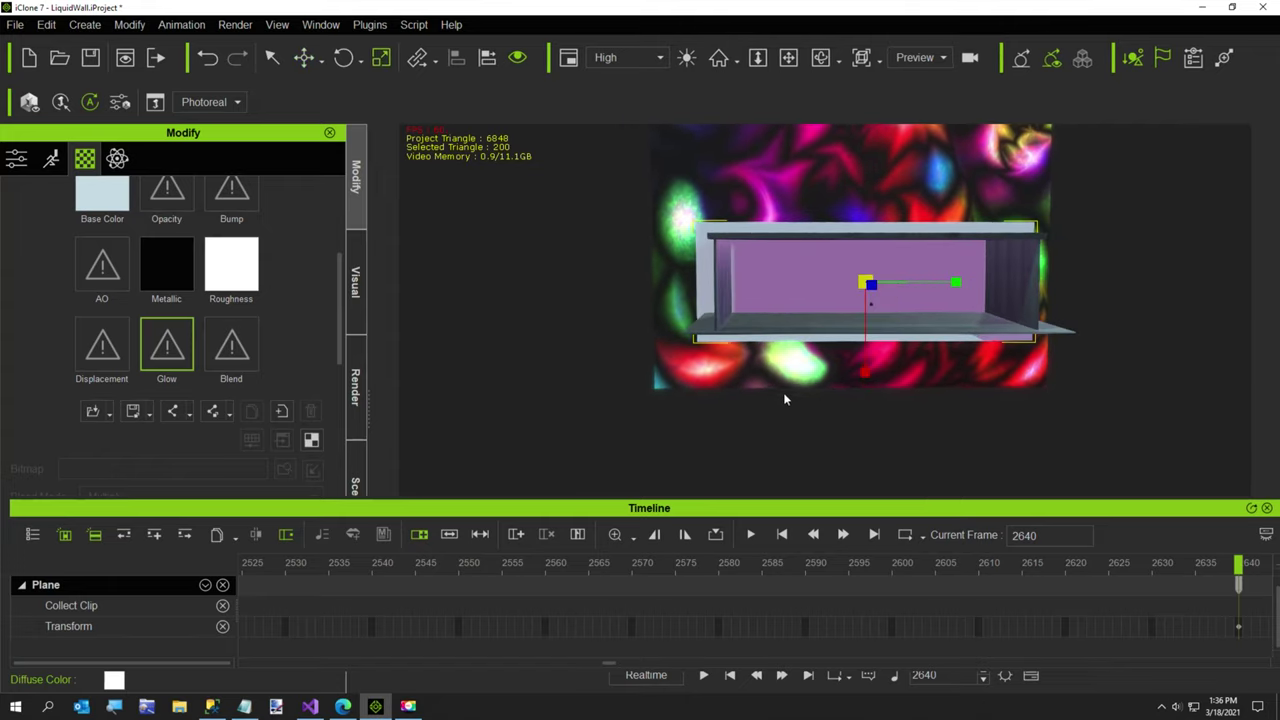
drag(957, 283, 951, 292)
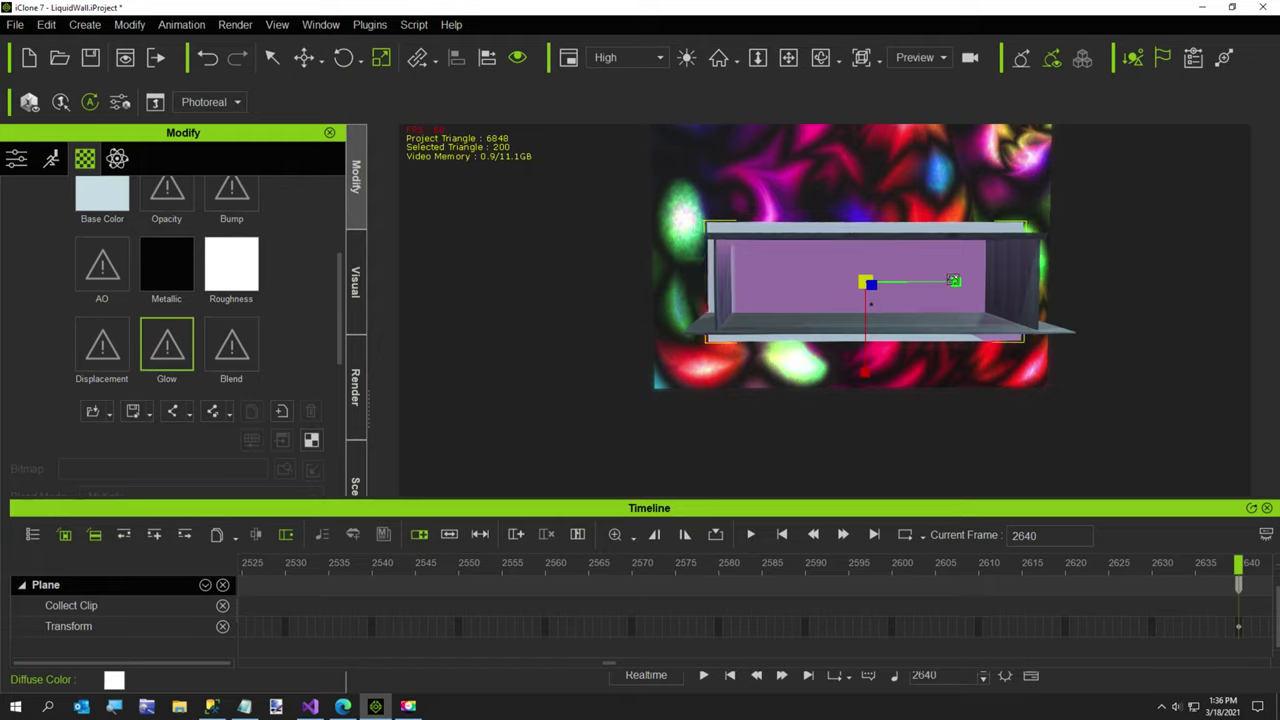
drag(953, 280, 957, 281)
right_drag(826, 370, 882, 424)
key(w)
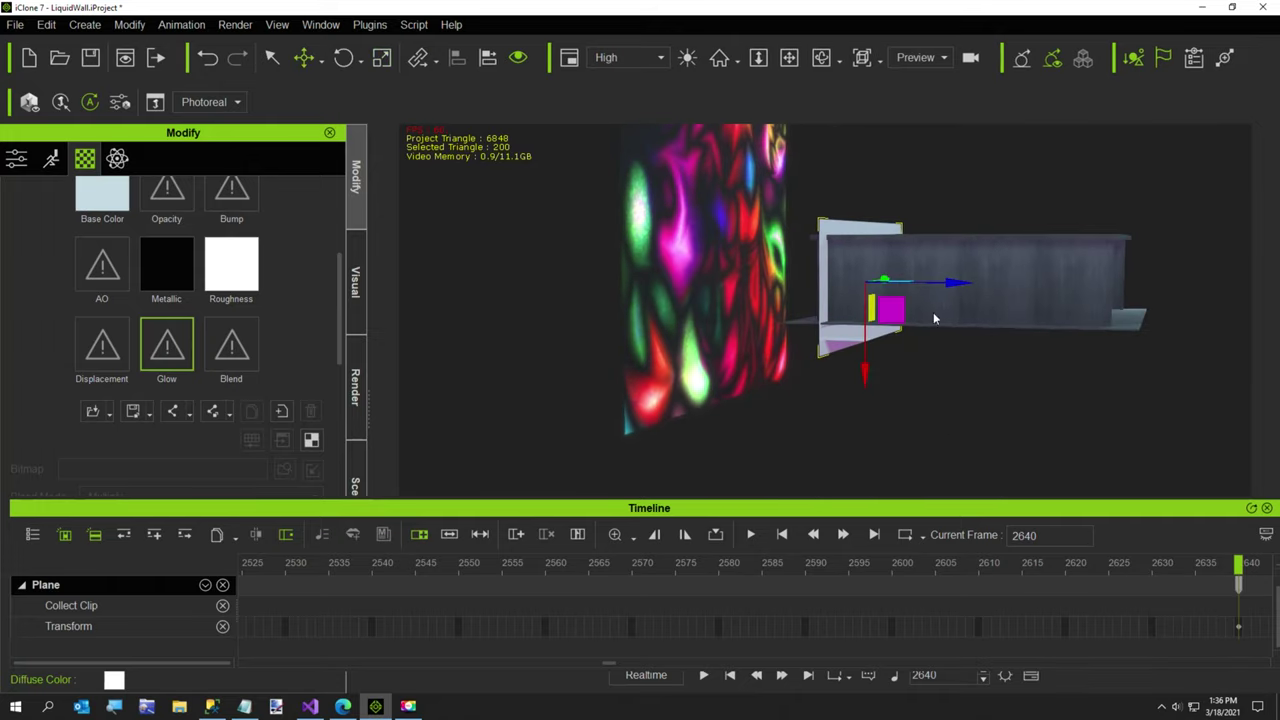
right_drag(945, 314, 612, 424)
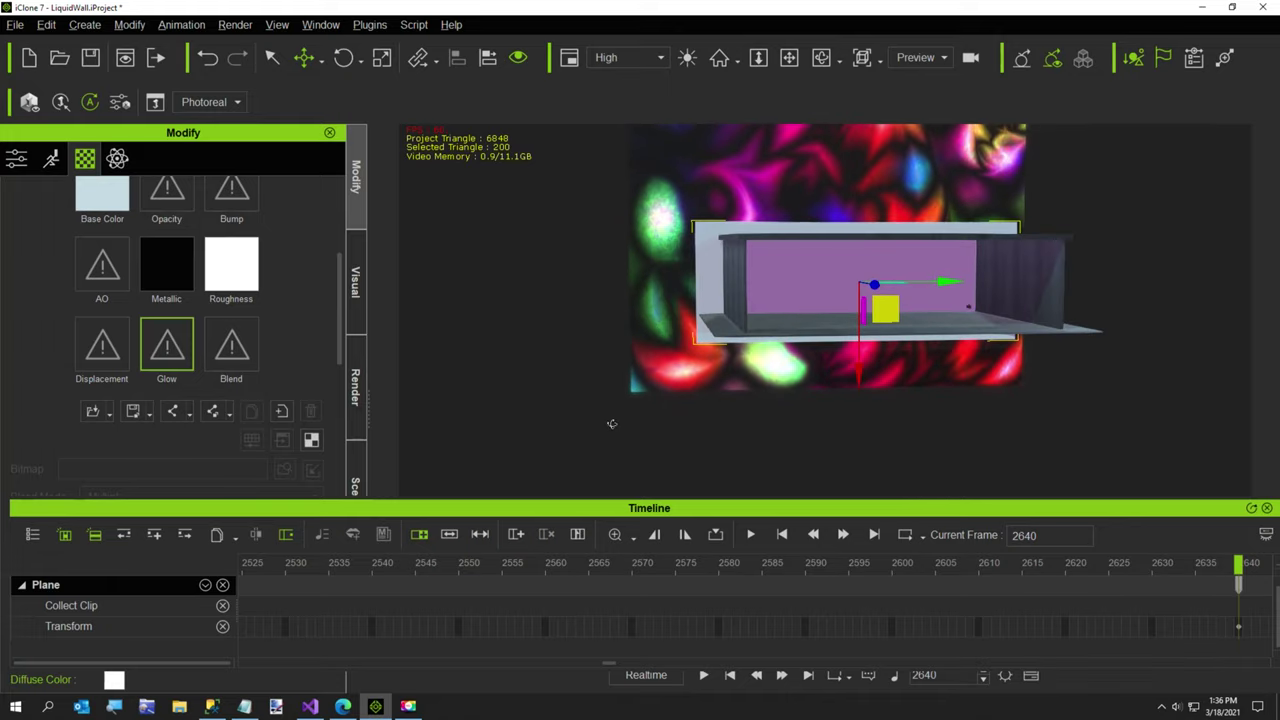
Make the Light1 prop visible in the scene and select it, with the stage seen from the side.
click(355, 478)
click(222, 261)
click(222, 246)
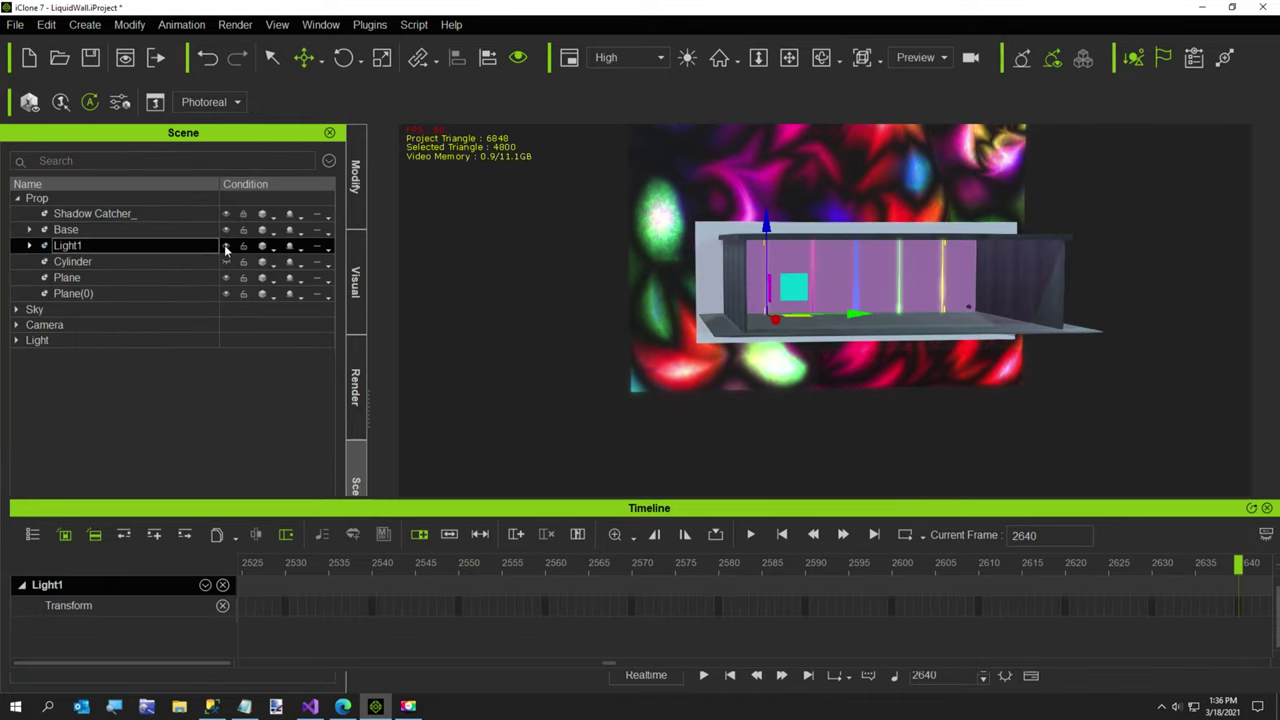
right_drag(714, 425, 961, 344)
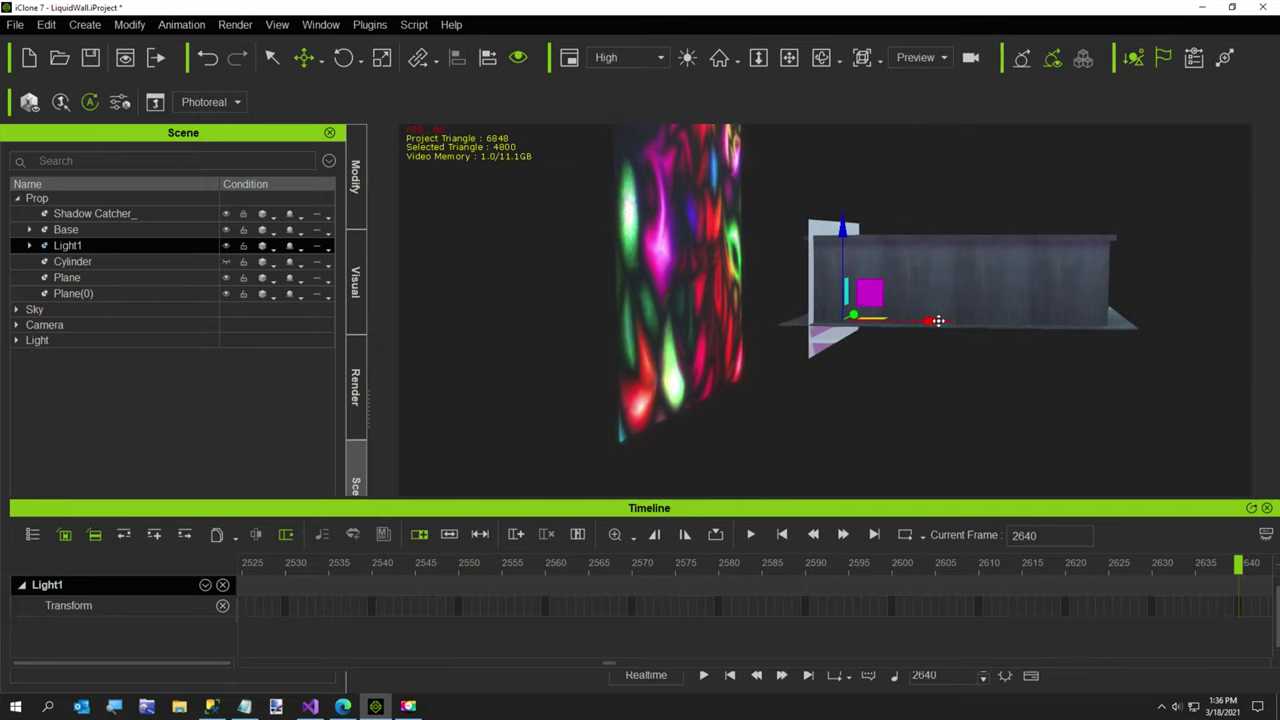
Undo the Light1 move and rename the rear plane, Plane(0), as Back Plane.
drag(938, 320, 933, 322)
key(ctrl+z)
click(88, 294)
double_click(88, 295)
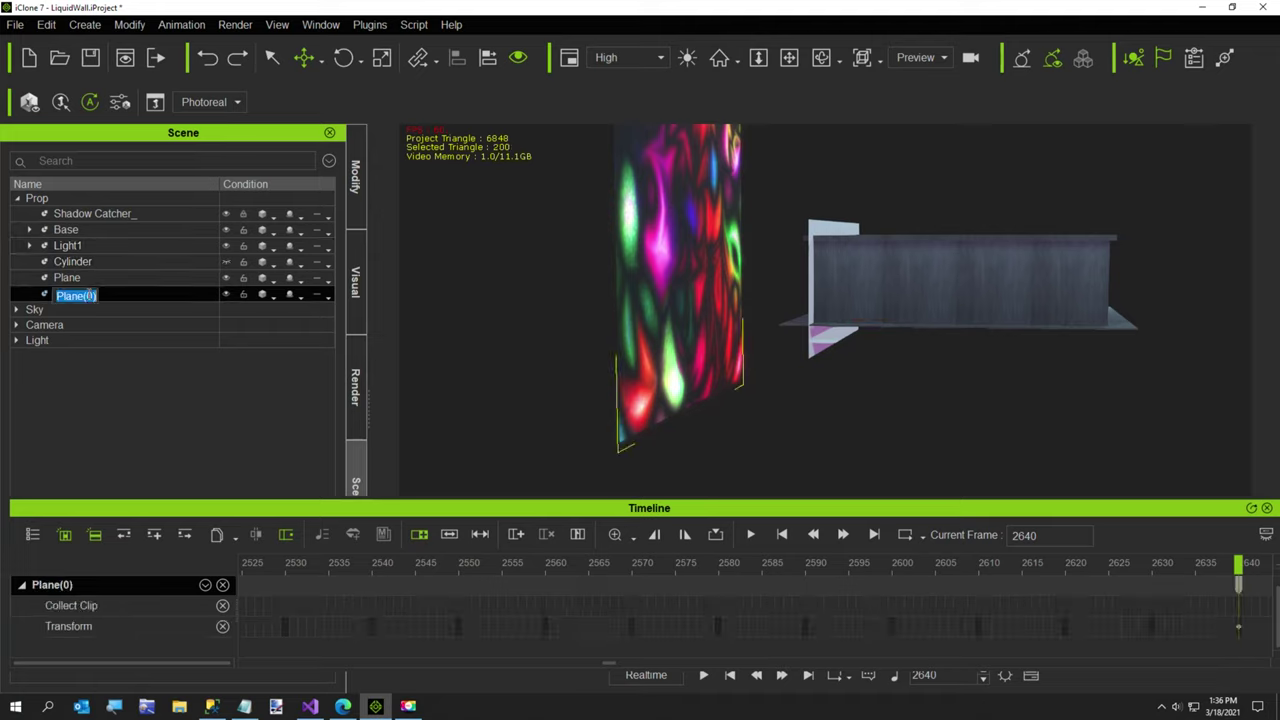
text(Back Pl)
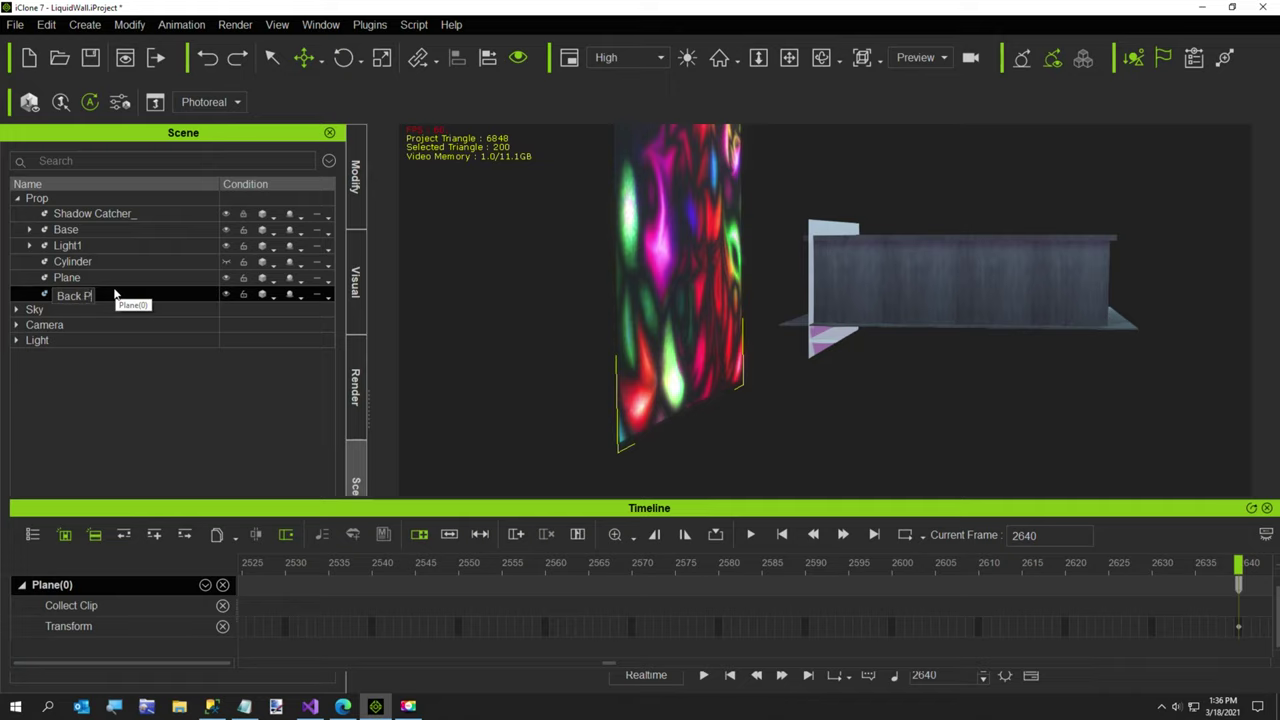
text(ane)
key(Return)
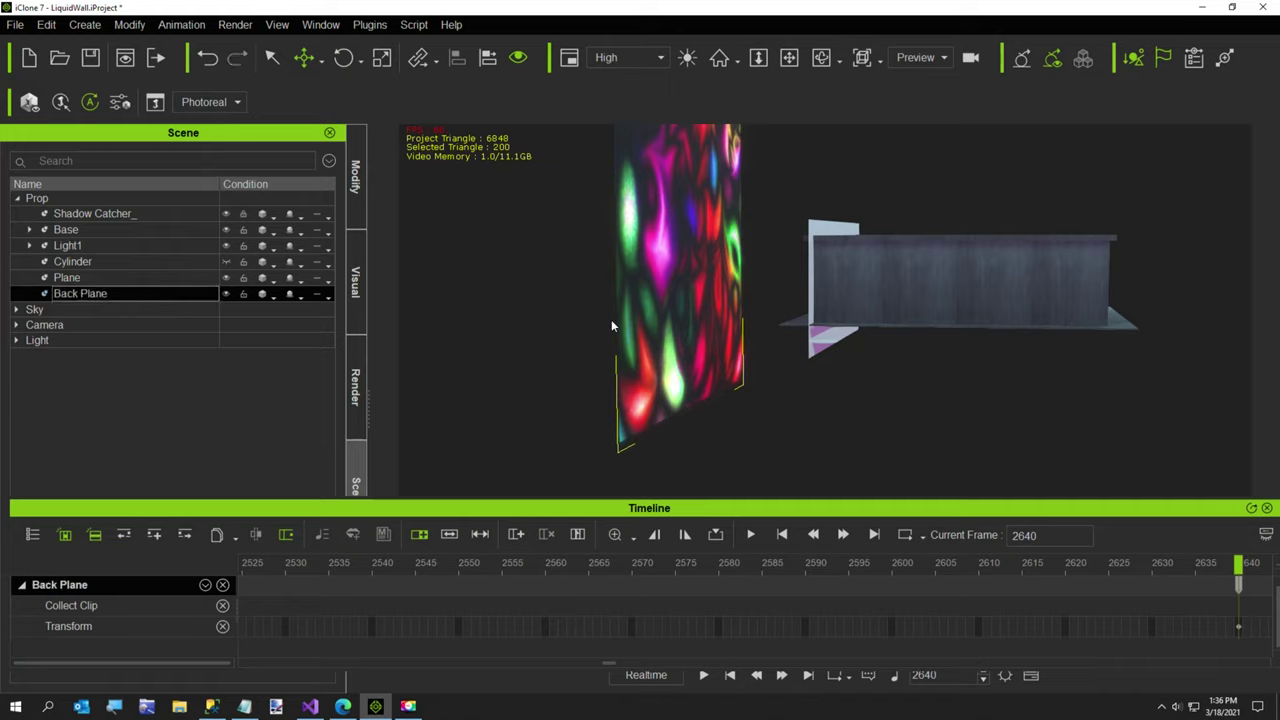
Move the front plane slightly farther back from the stage, behind the light tubes.
click(817, 345)
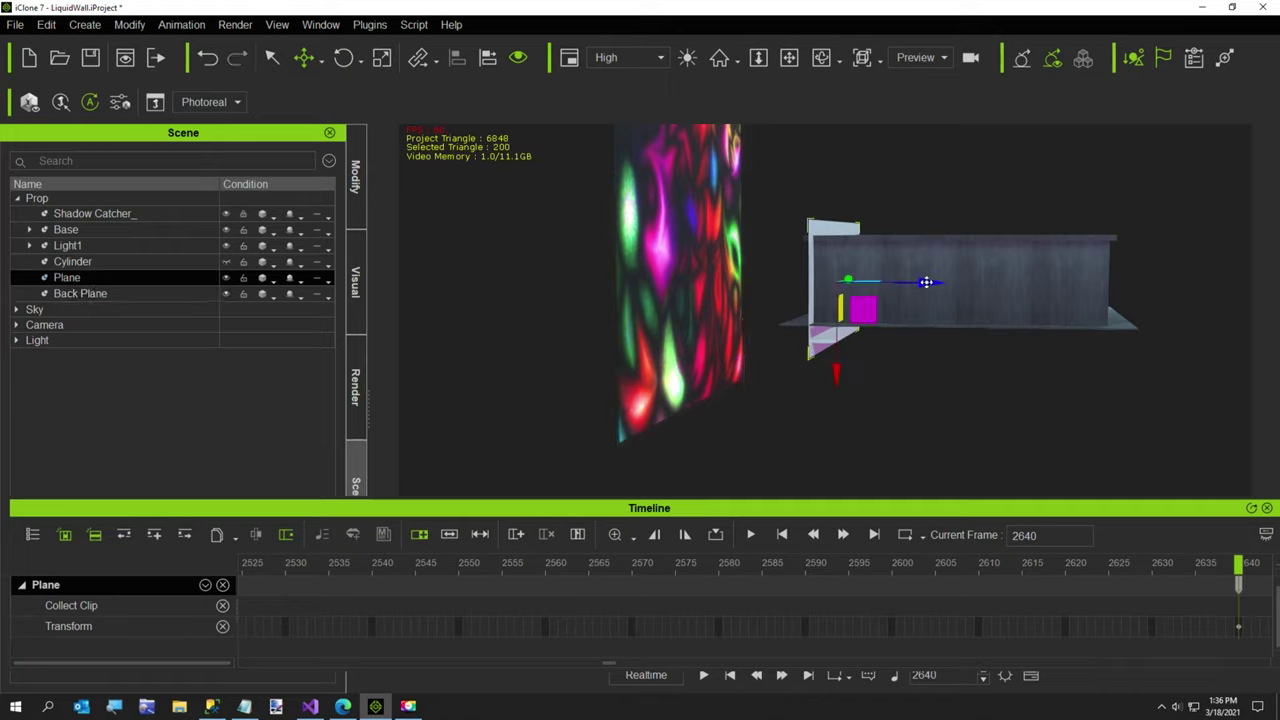
drag(926, 282, 922, 284)
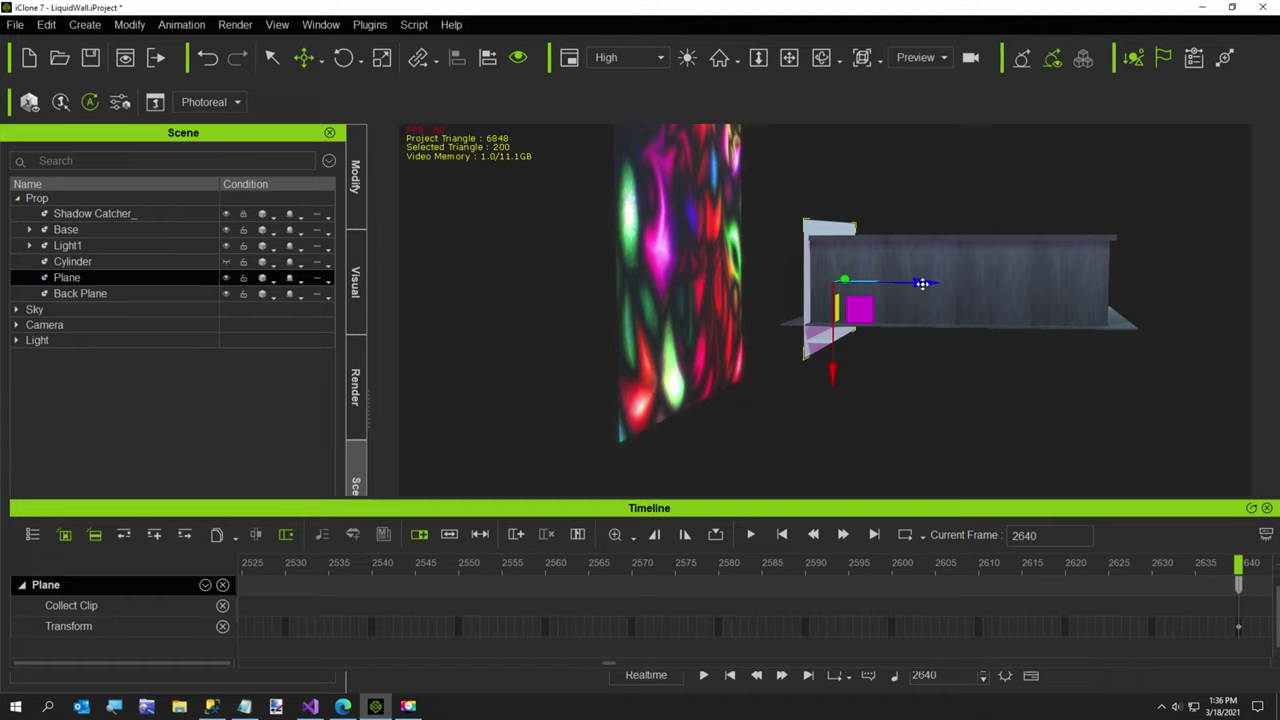
right_drag(895, 371, 526, 423)
Load the Semi Transparent PNG from the Temp folder as the front plane's Base Color texture.
click(355, 177)
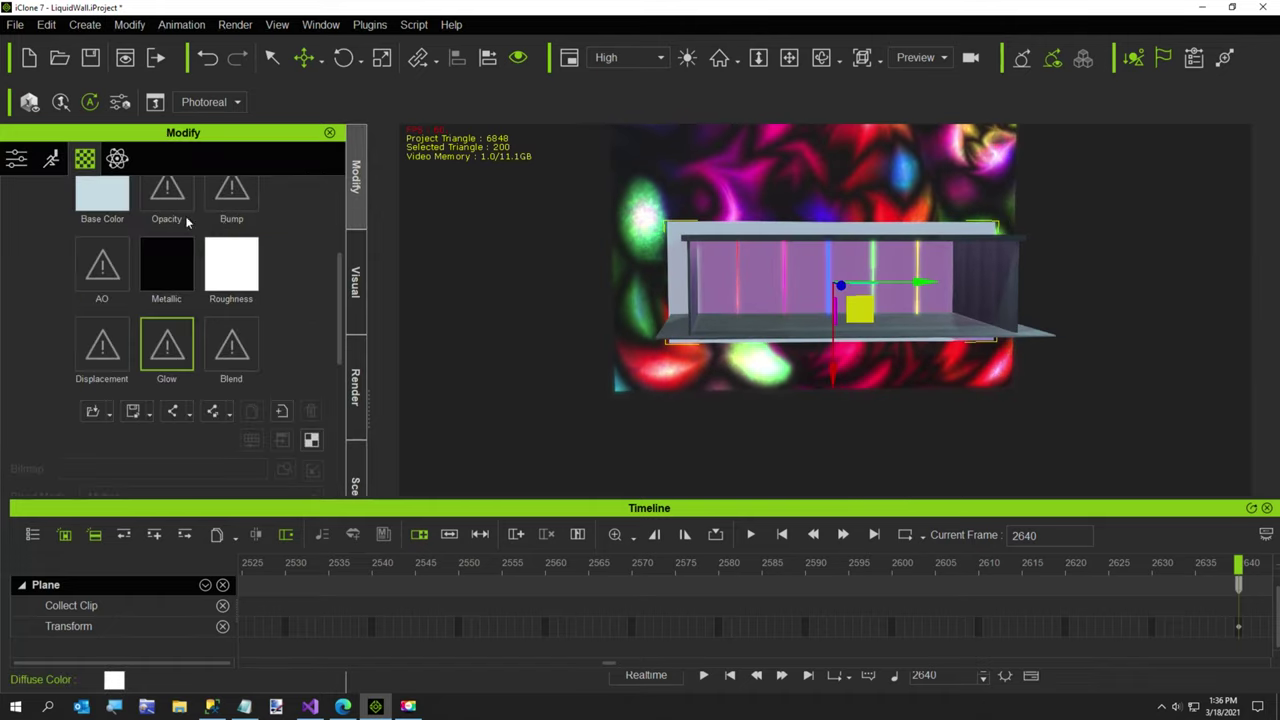
scroll(132, 308, up, 2)
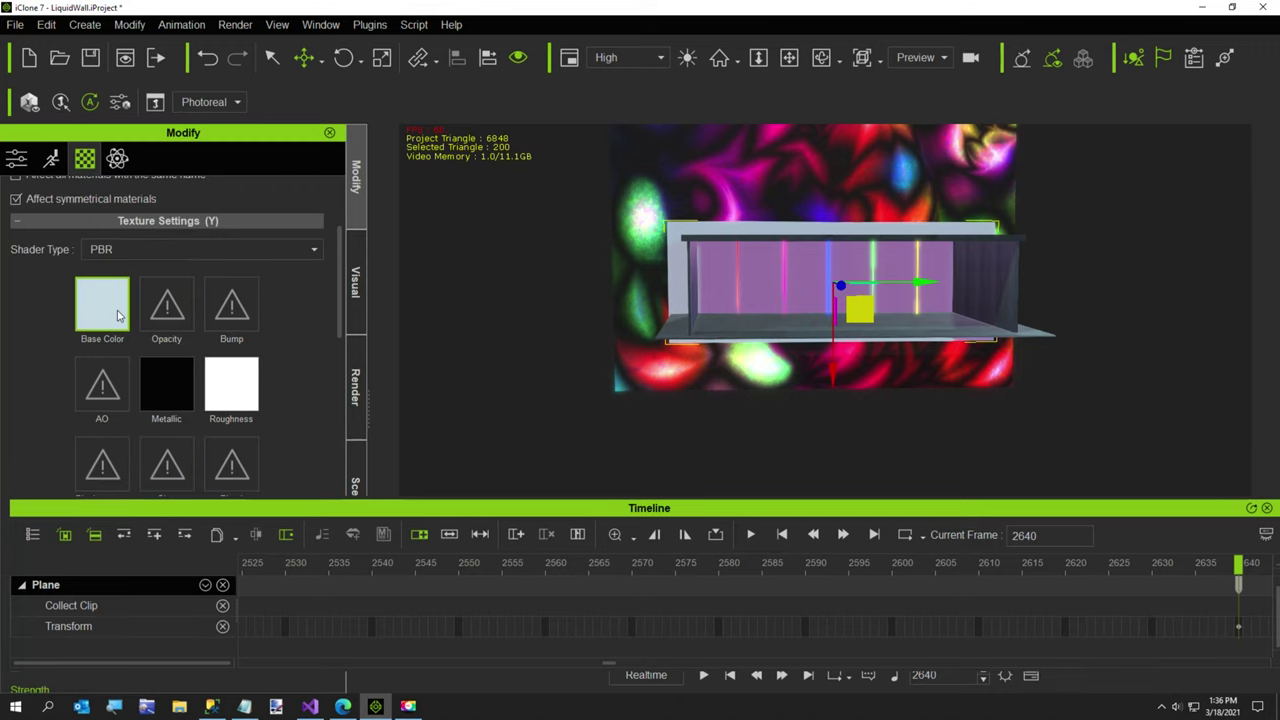
double_click(117, 316)
click(50, 364)
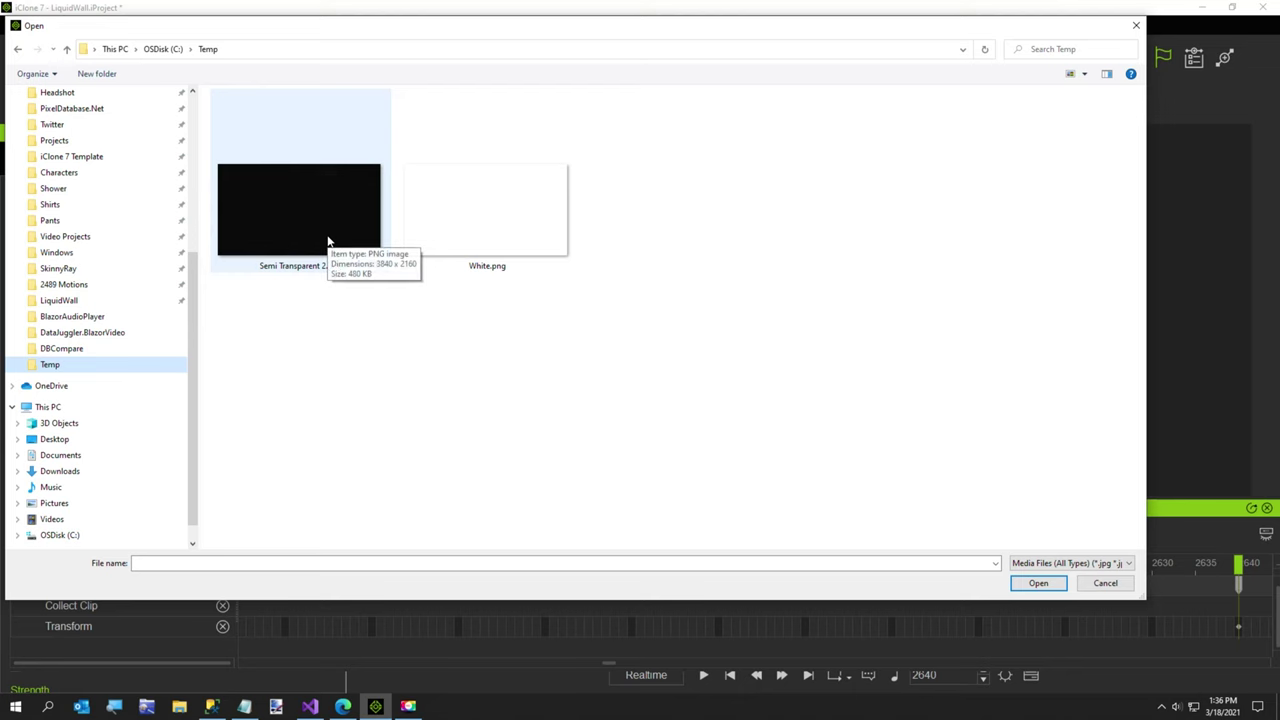
double_click(300, 215)
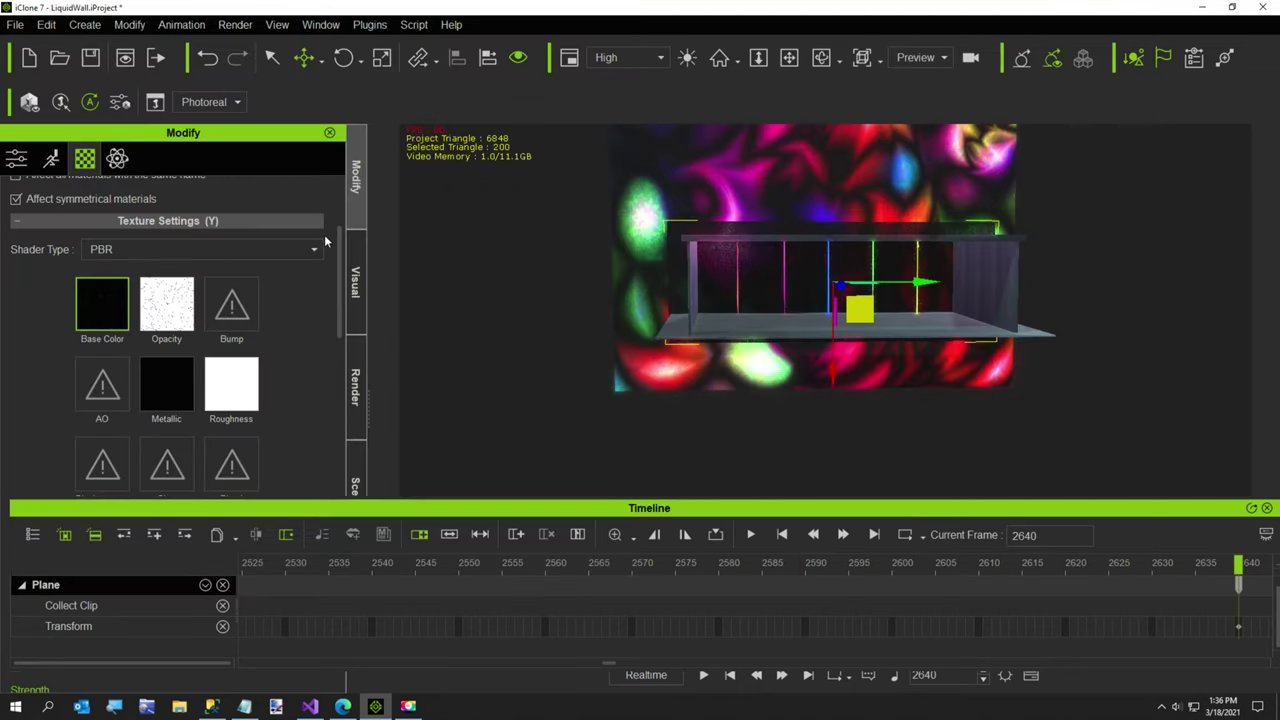
Look through the Camera view and play the timeline to preview the textured wall behind the light tubes.
key(alt)
scroll(835, 355, up, 8)
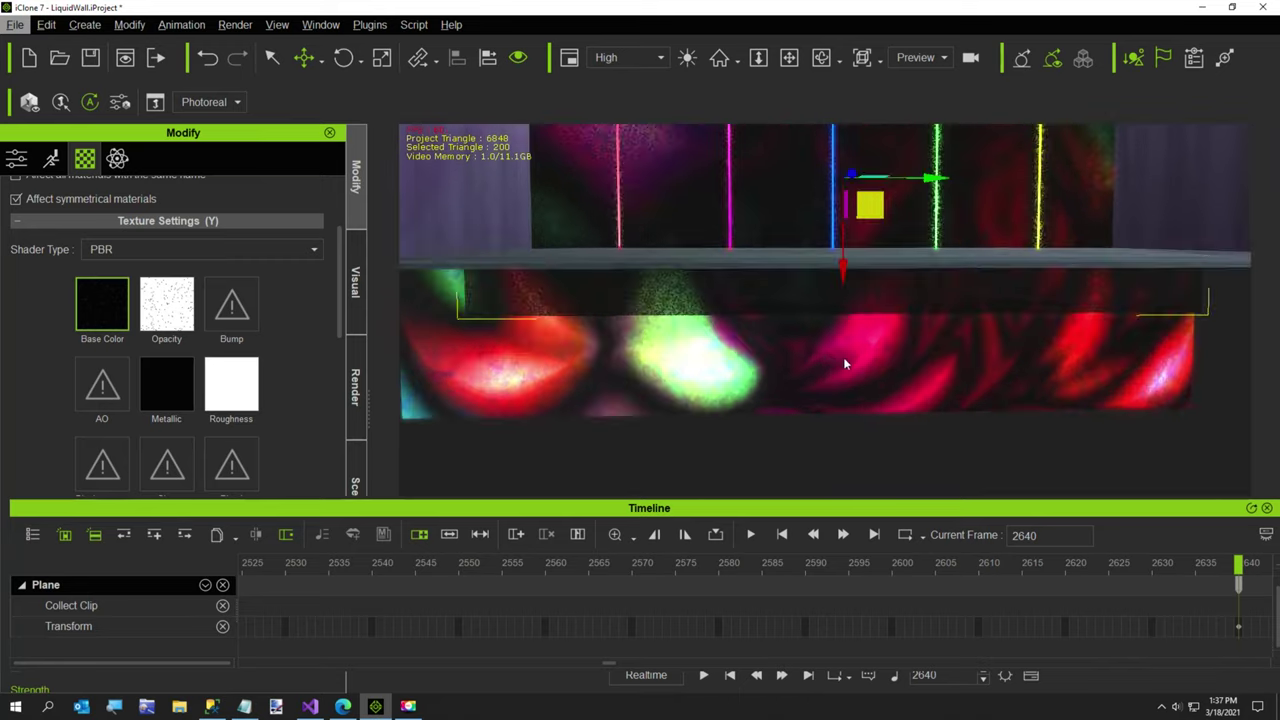
mouse_move(843, 357)
right_down()
mouse_move(769, 264)
mouse_move(817, 336)
mouse_move(871, 350)
mouse_move(857, 343)
mouse_move(855, 372)
right_up()
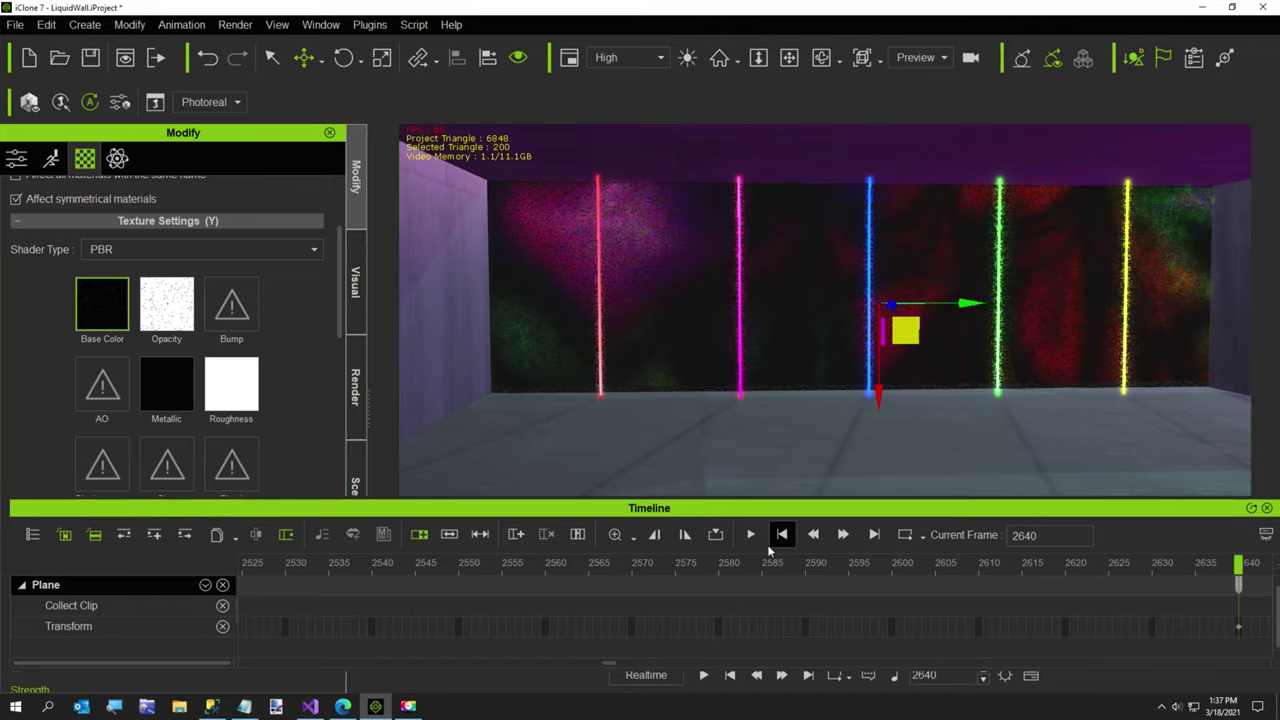
click(918, 57)
click(900, 92)
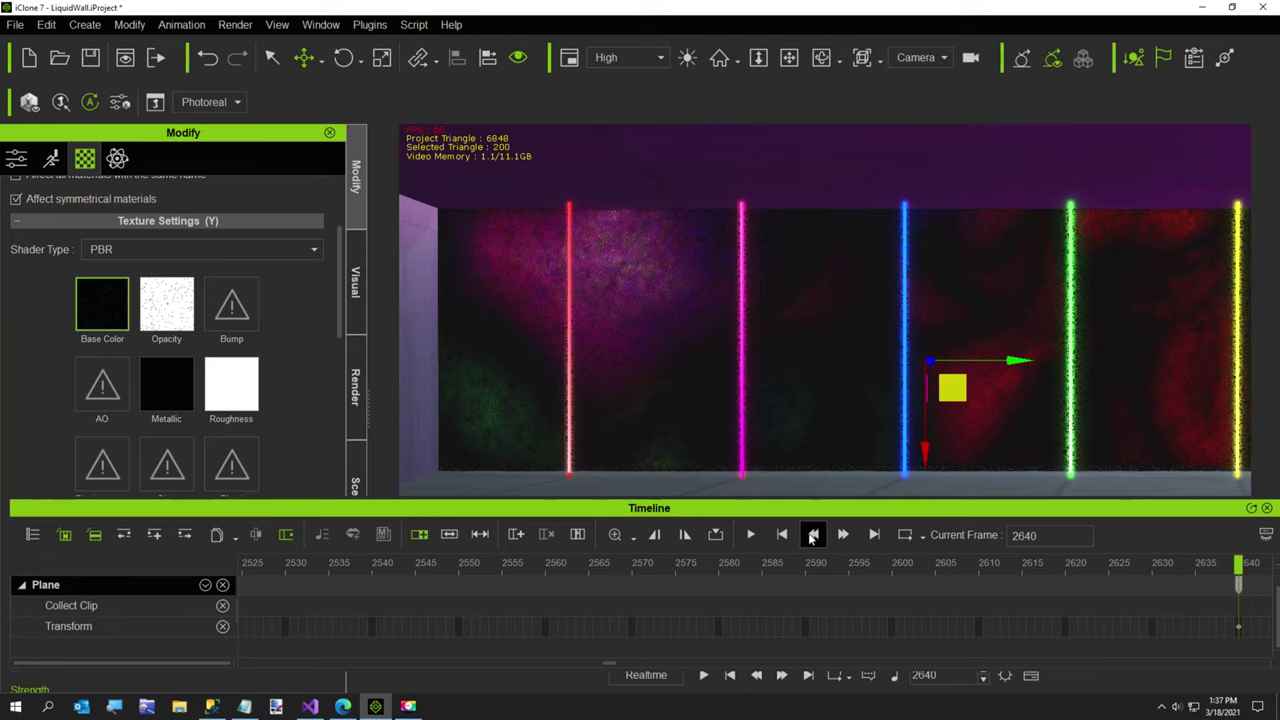
click(751, 535)
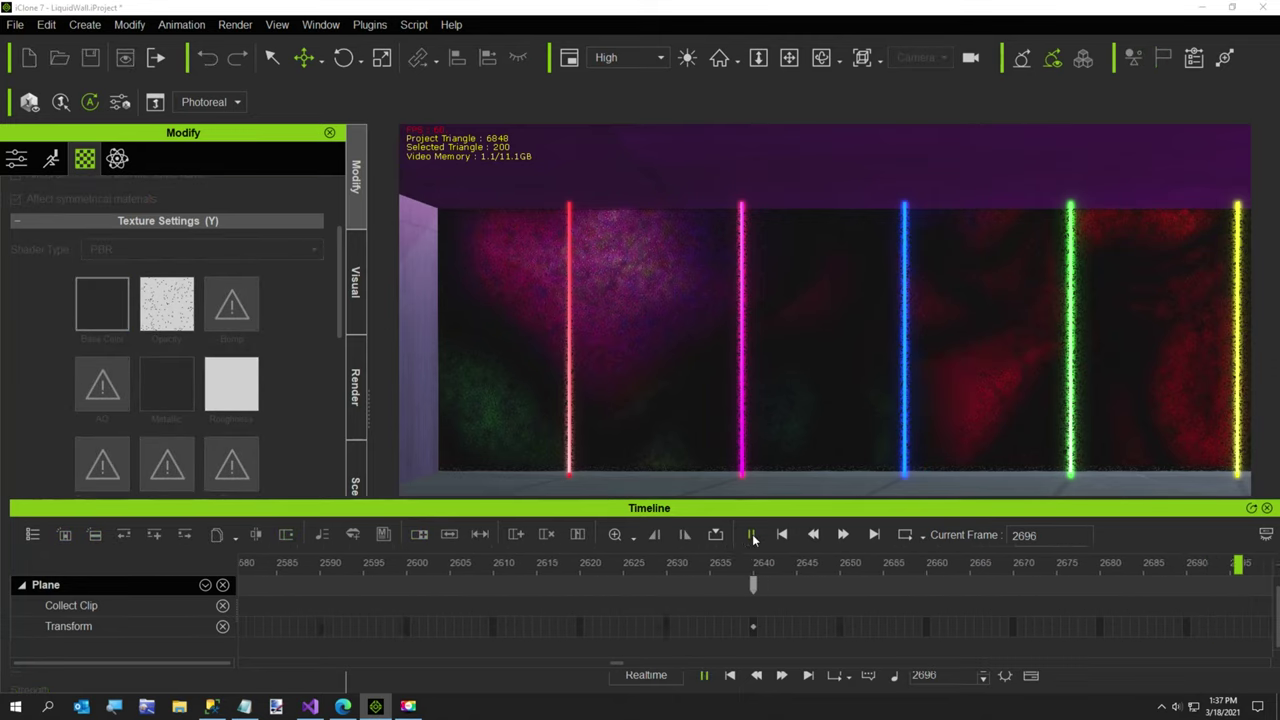
click(752, 535)
click(752, 535)
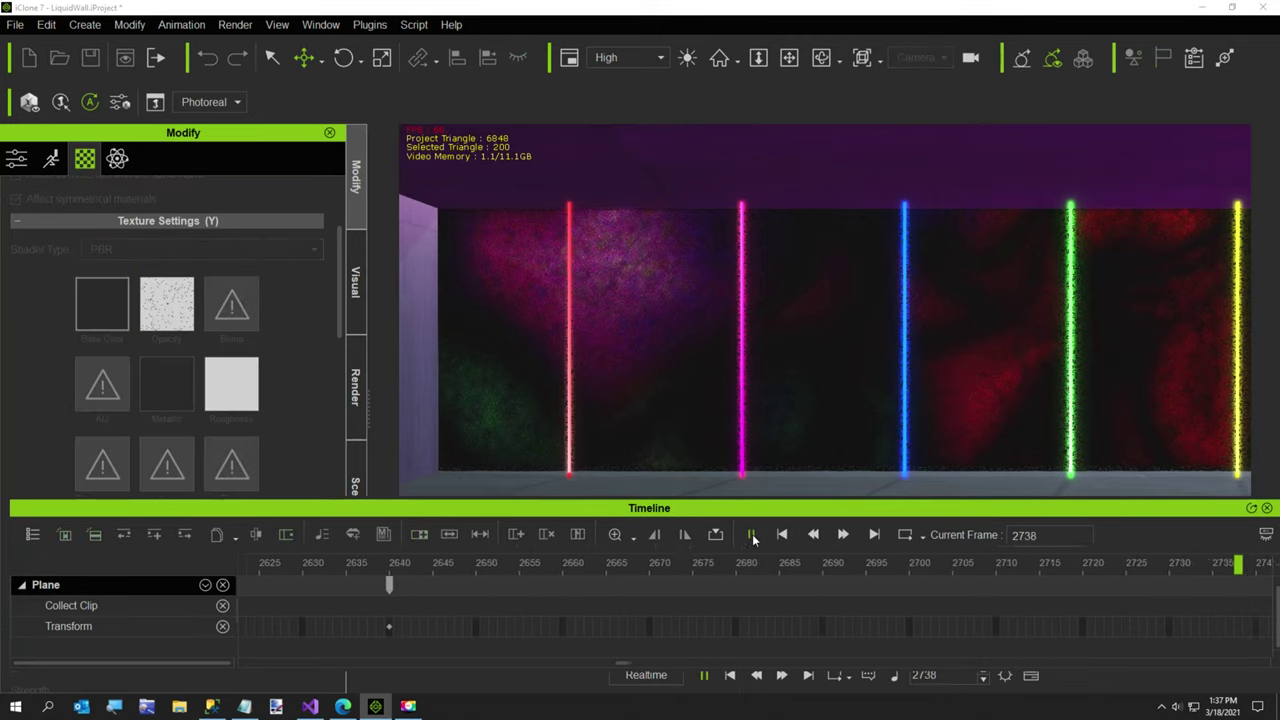
click(752, 535)
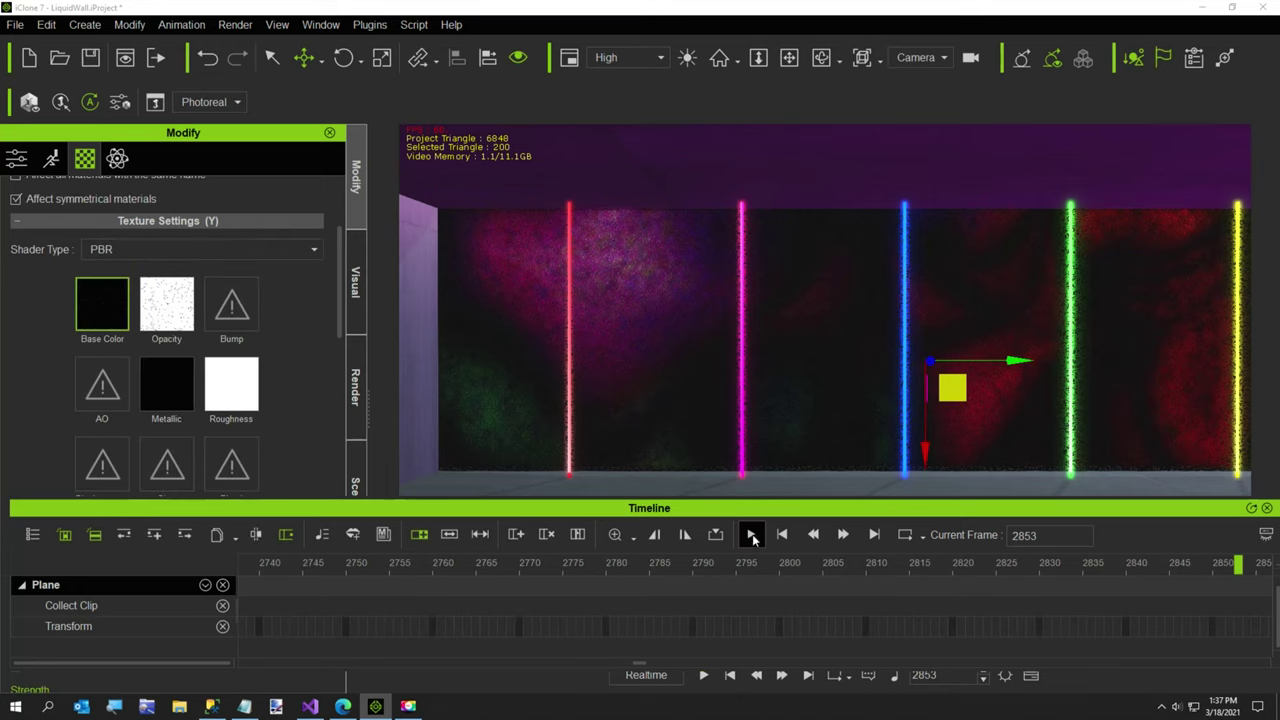
Check the scene at frame 1 and set the current frame to 3200.
text(1)
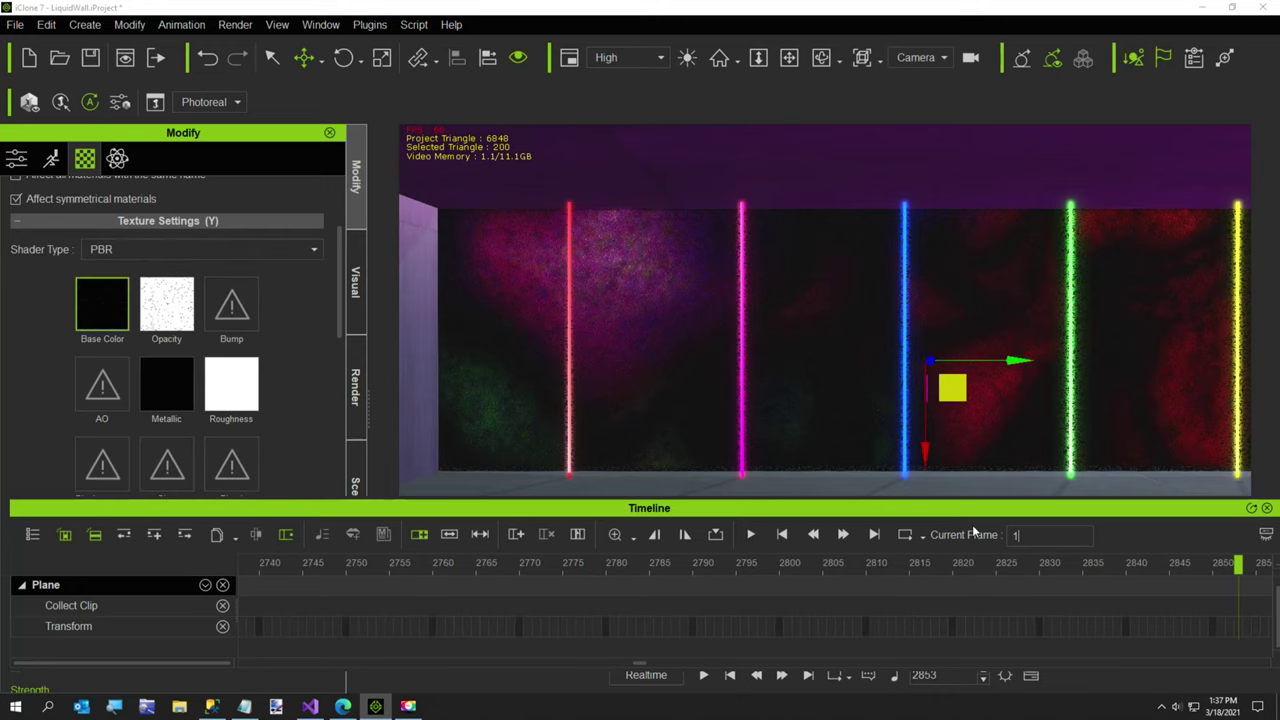
key(Return)
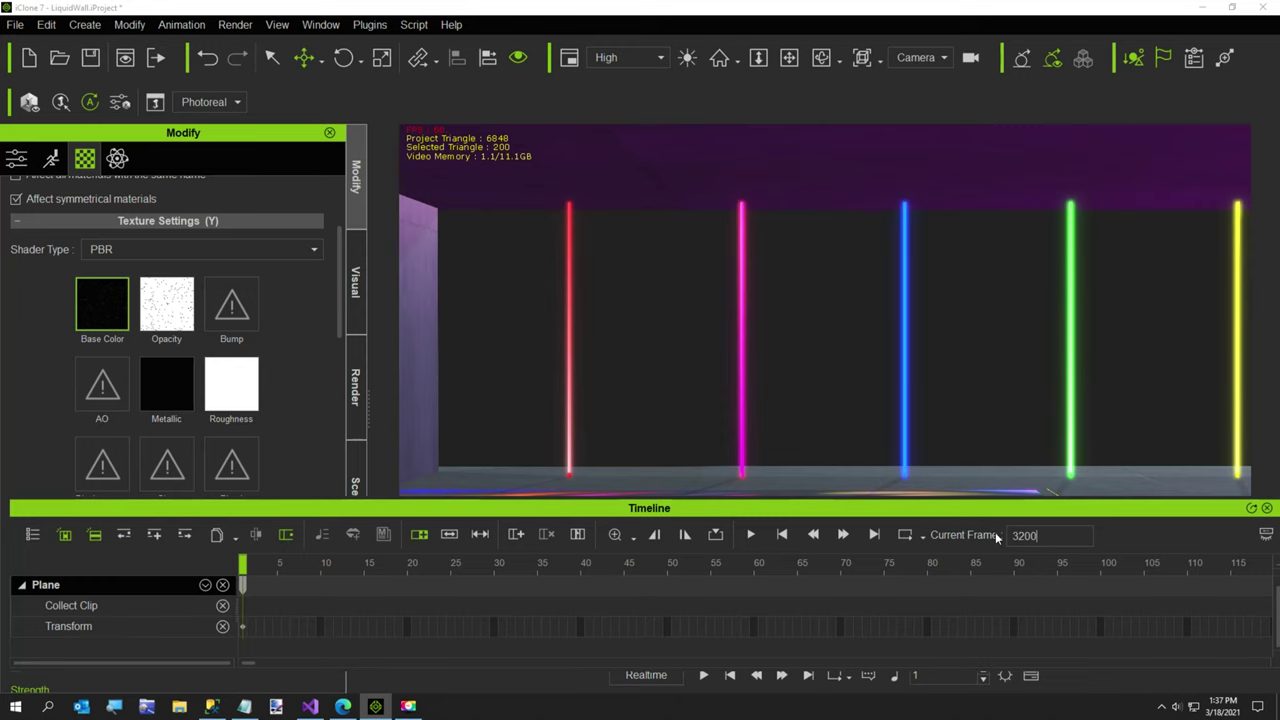
key(Return)
Remove the object animation from Plane, Back Plane and Camera together.
click(357, 482)
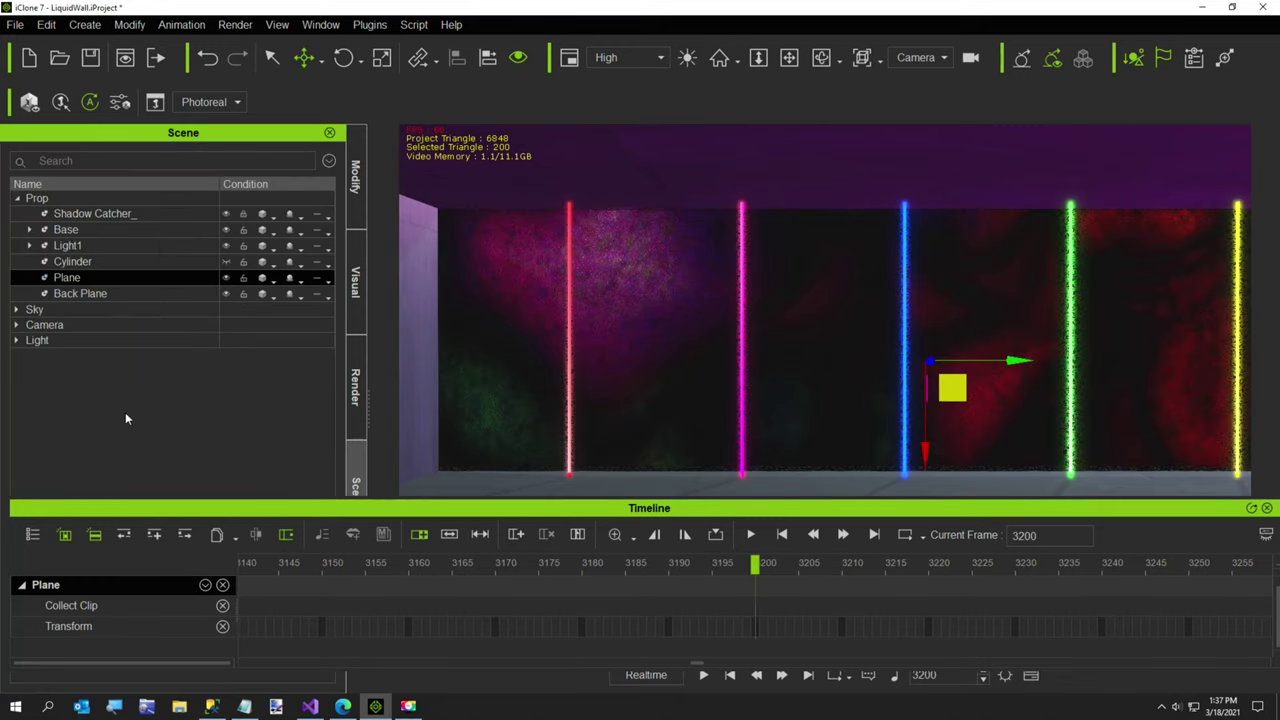
ctrl+click(97, 294)
click(16, 325)
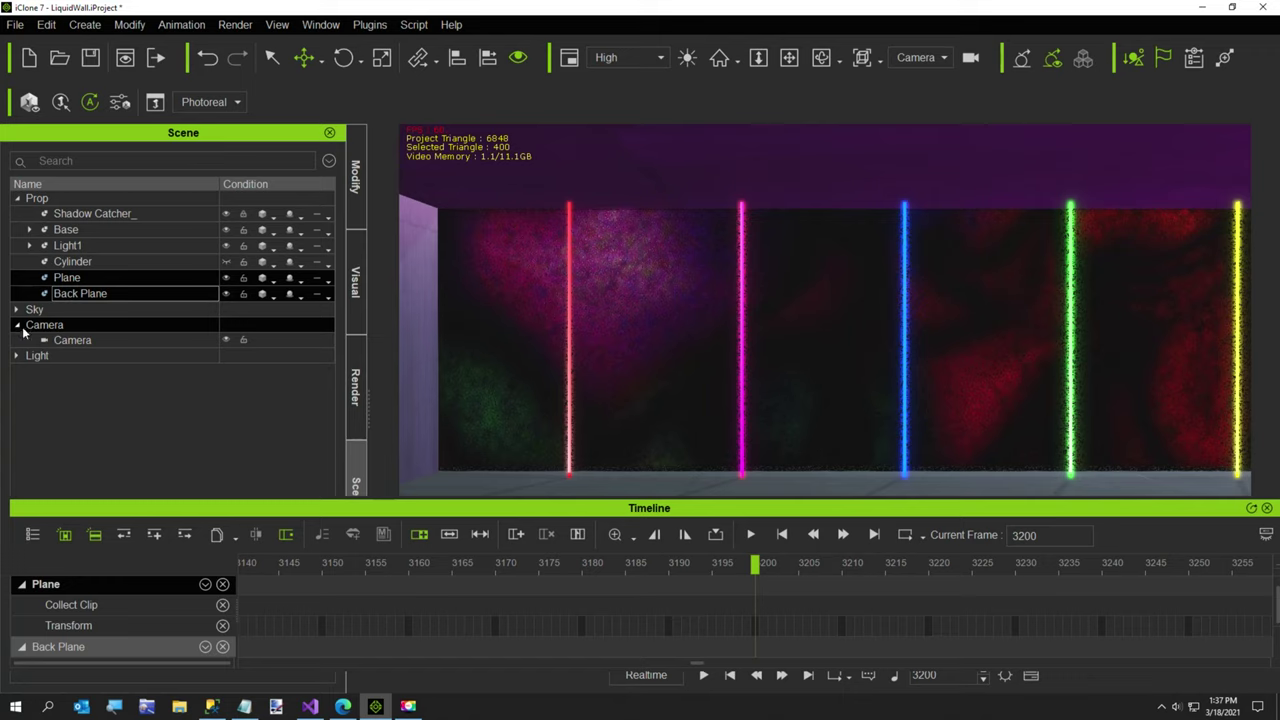
click(181, 24)
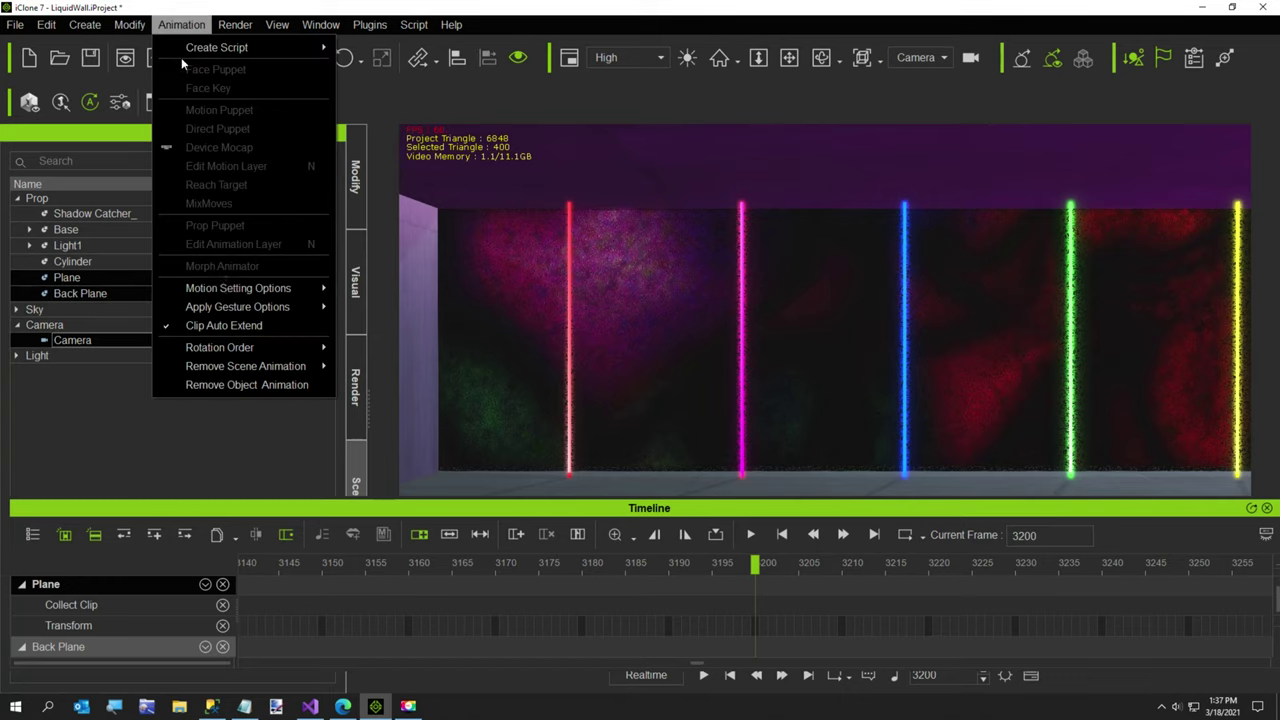
click(228, 386)
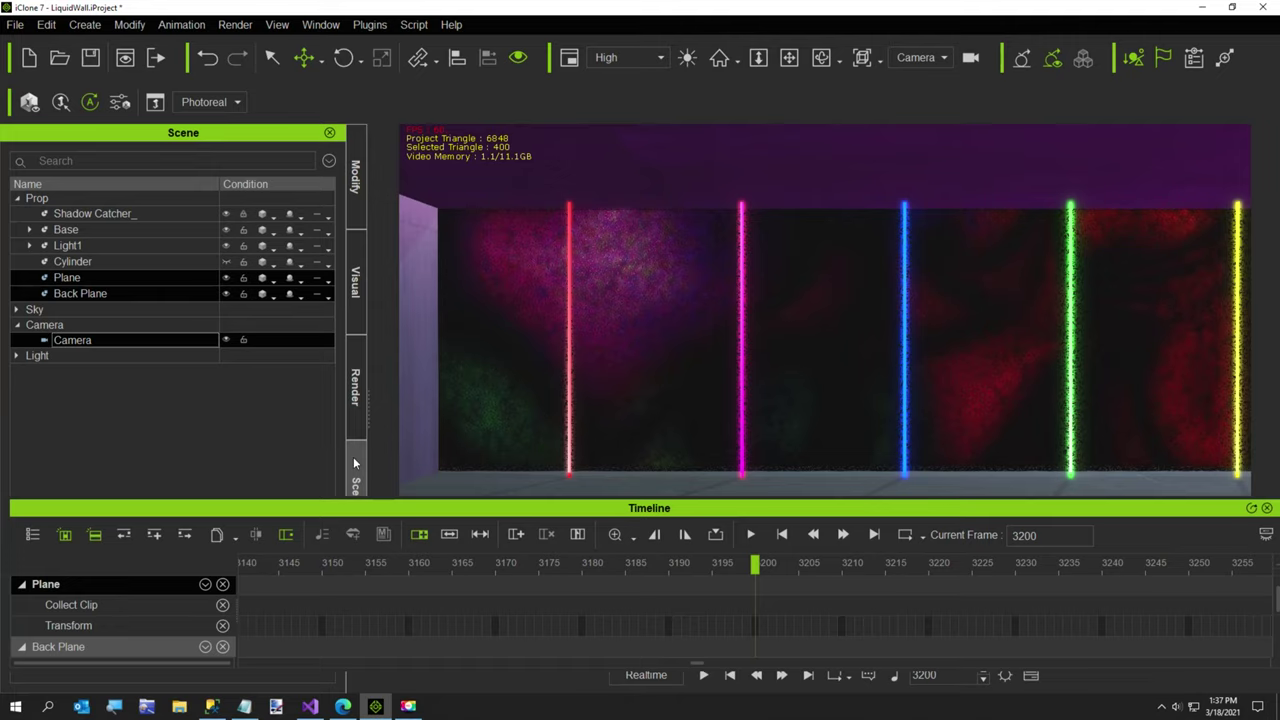
Switch the viewport to the Preview camera and return to frame 1, with the whole stage and both planes in view.
click(915, 57)
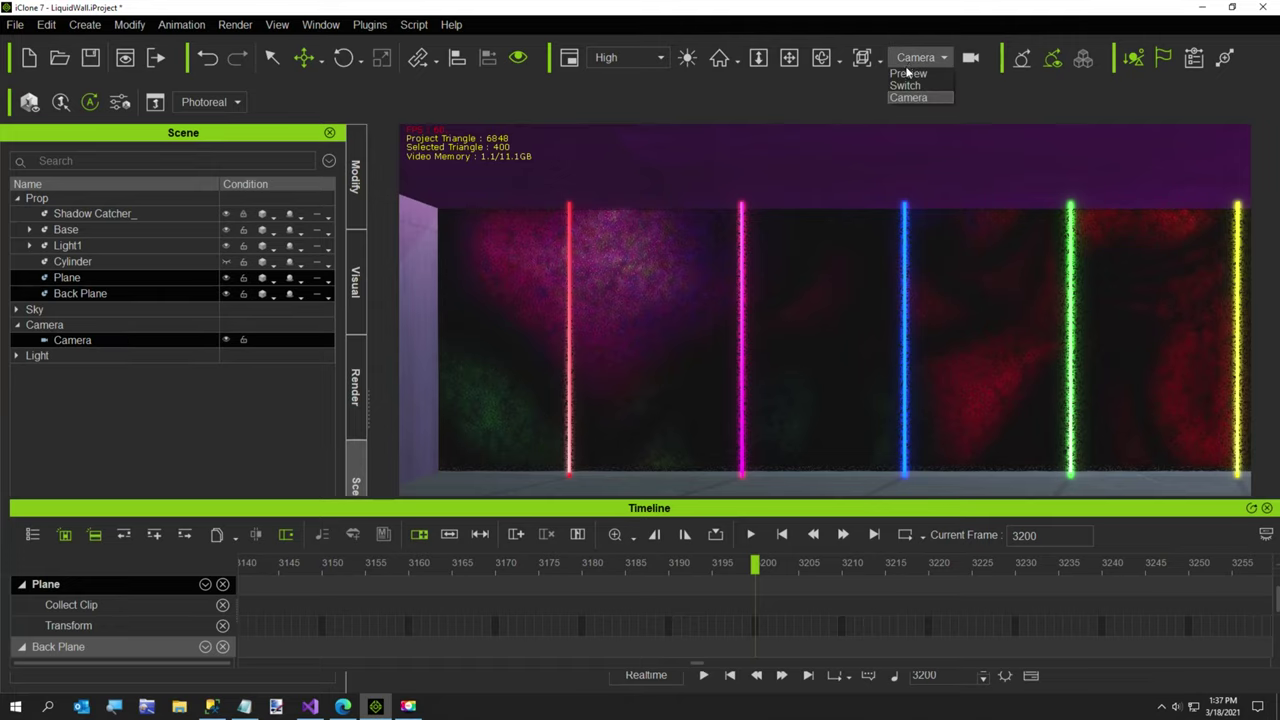
click(915, 78)
scroll(742, 284, down, 3)
scroll(740, 285, down, 3)
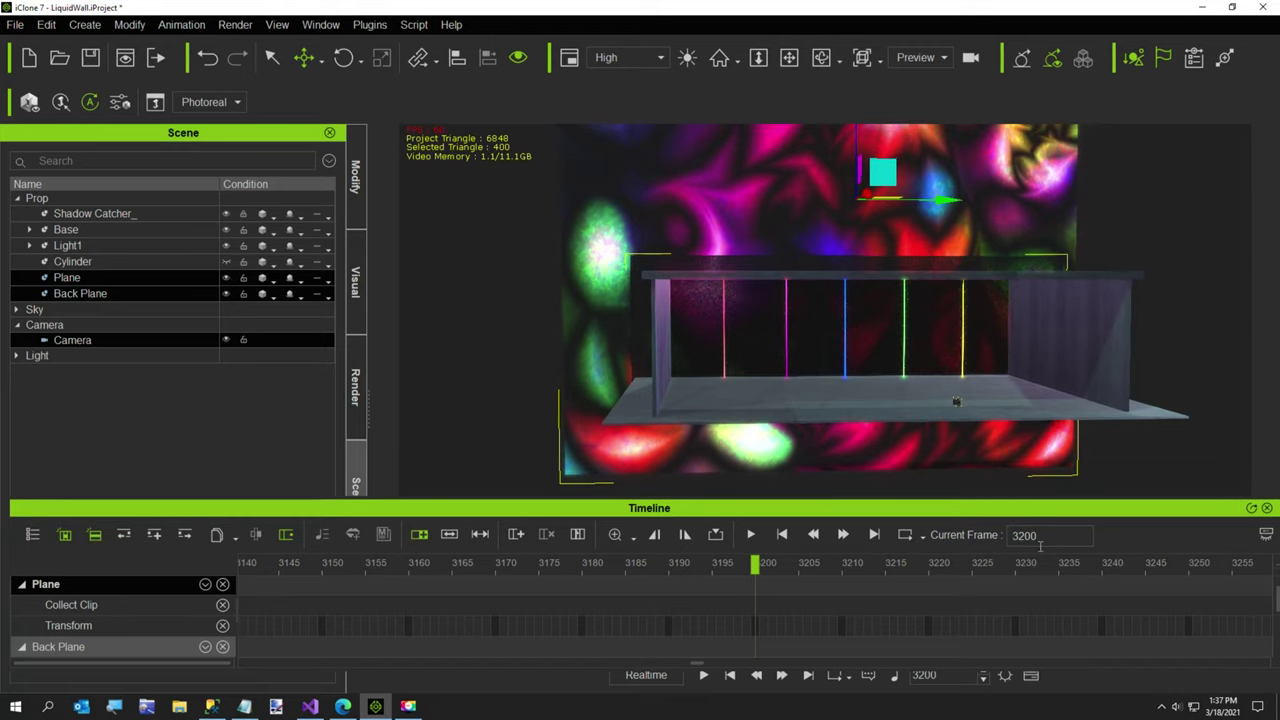
drag(1060, 535, 948, 530)
text(1)
key(Return)
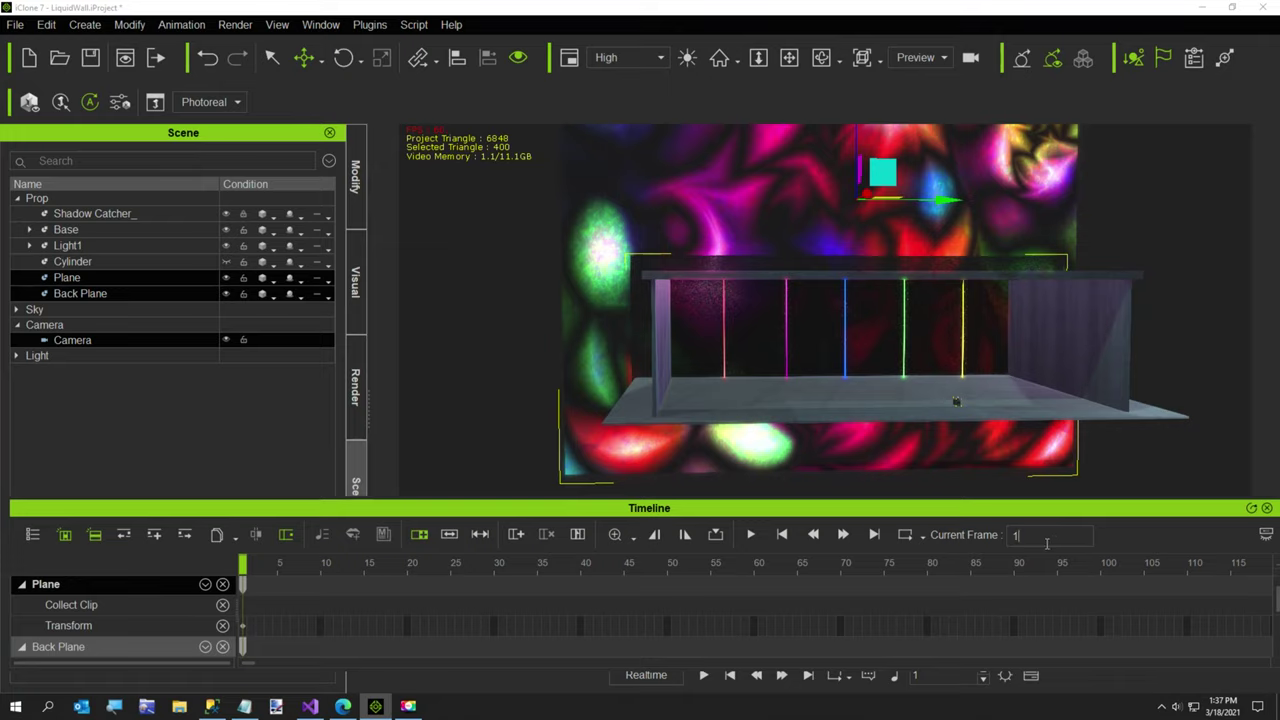
drag(1047, 543, 951, 529)
right_drag(938, 231, 869, 201)
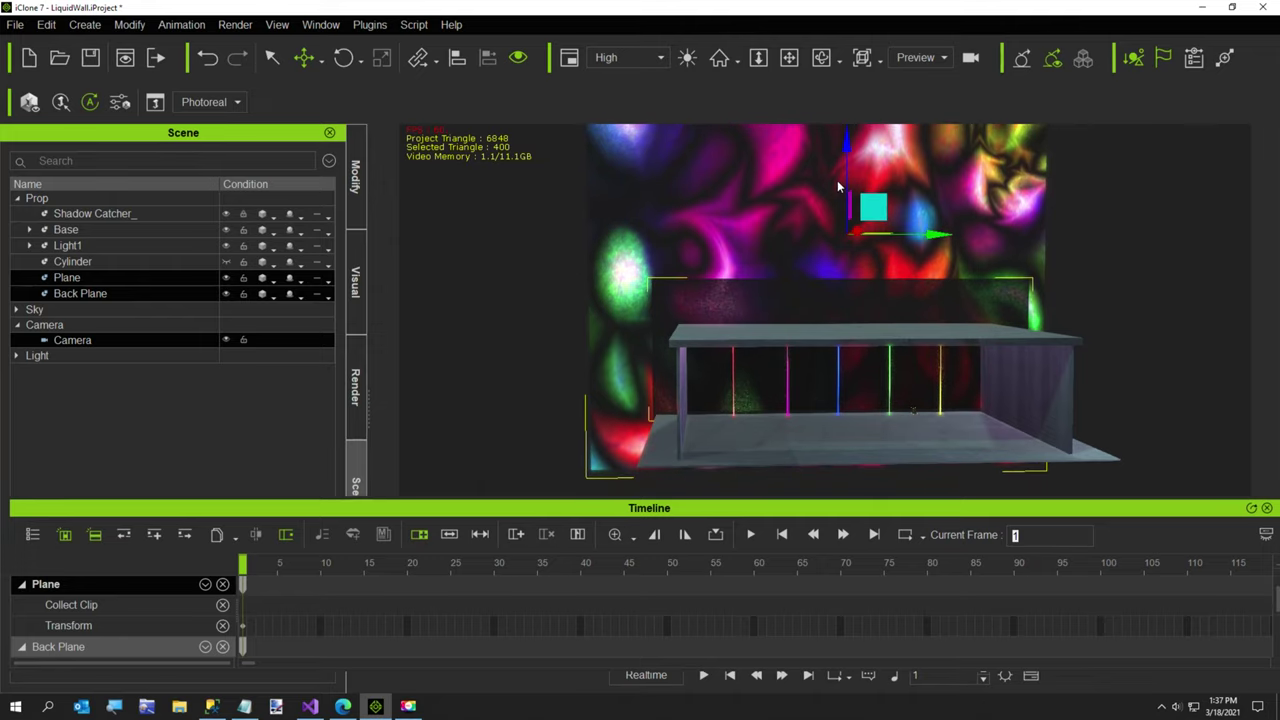
Raise Back Plane slightly so its lower edge sits just below the stage floor at frame 1.
click(92, 295)
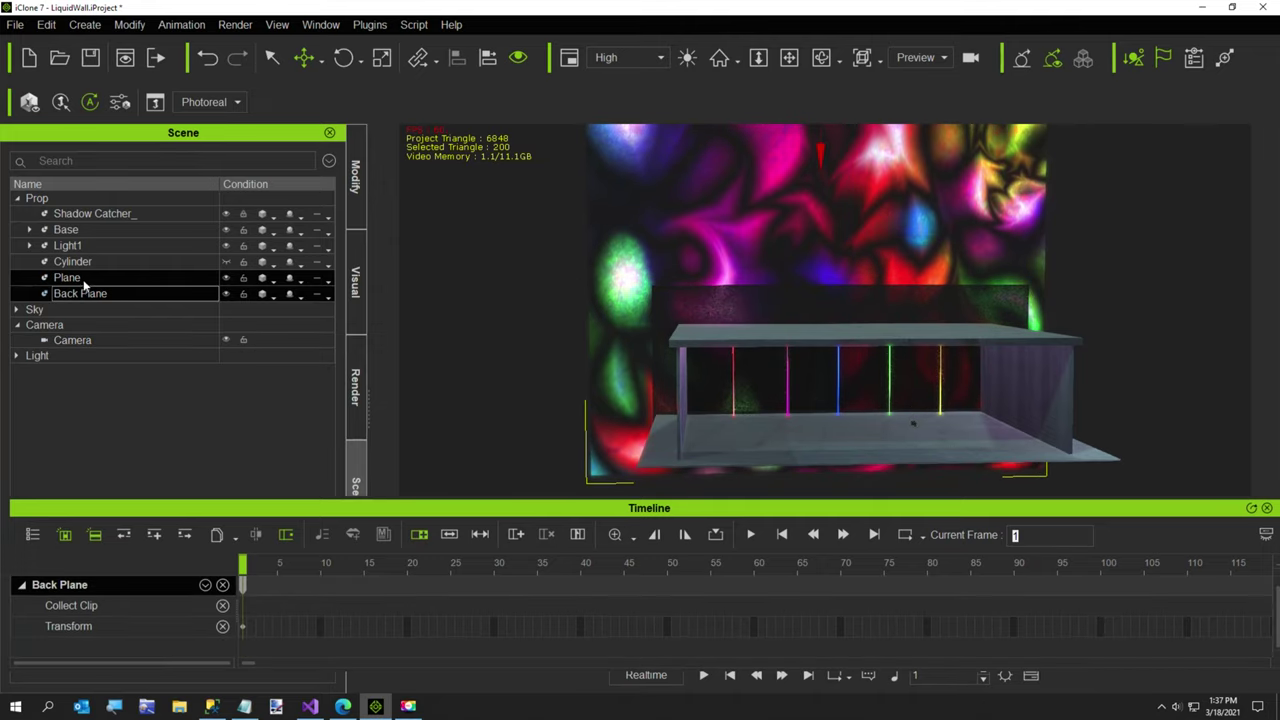
click(85, 279)
click(95, 293)
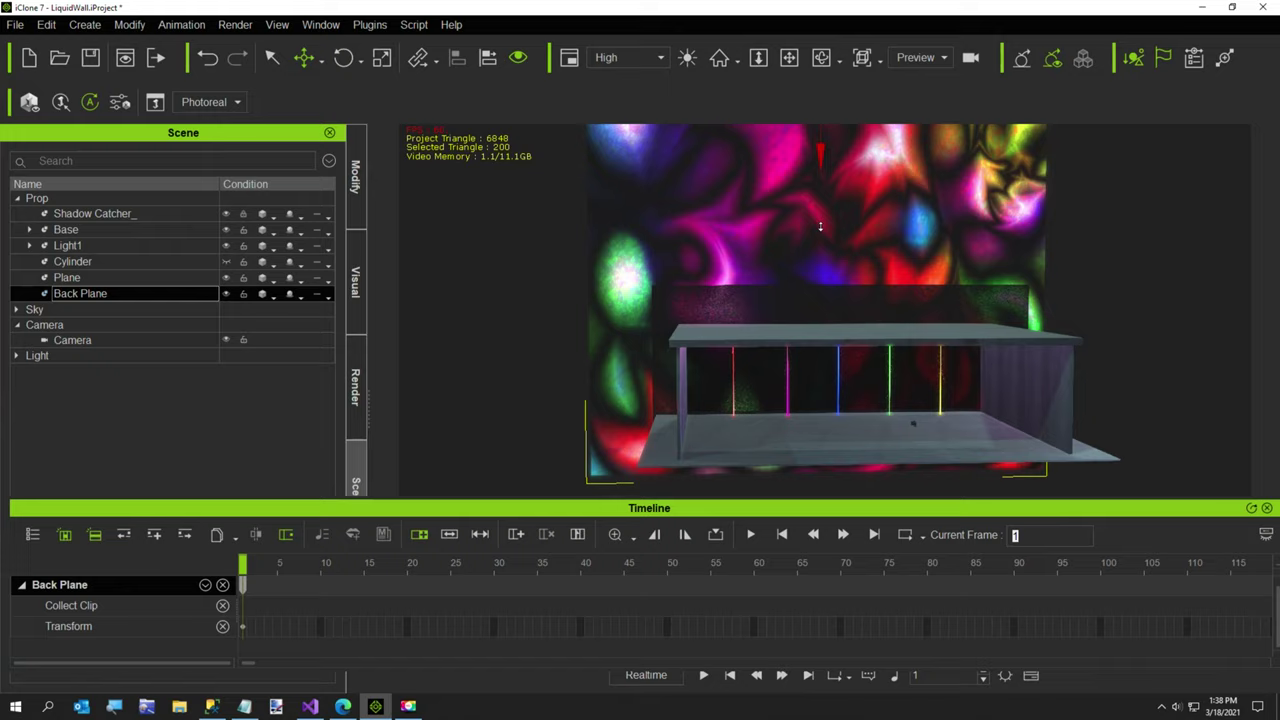
scroll(820, 227, down, 2)
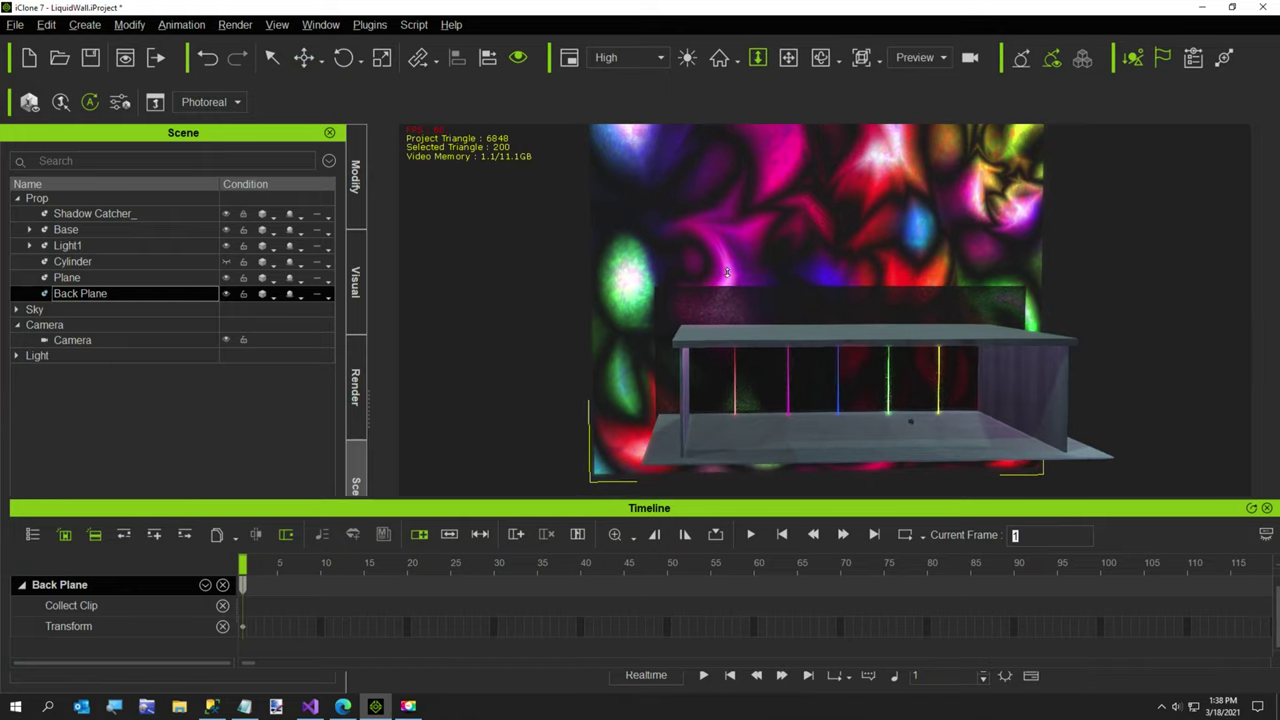
scroll(727, 271, down, 2)
scroll(790, 265, down, 3)
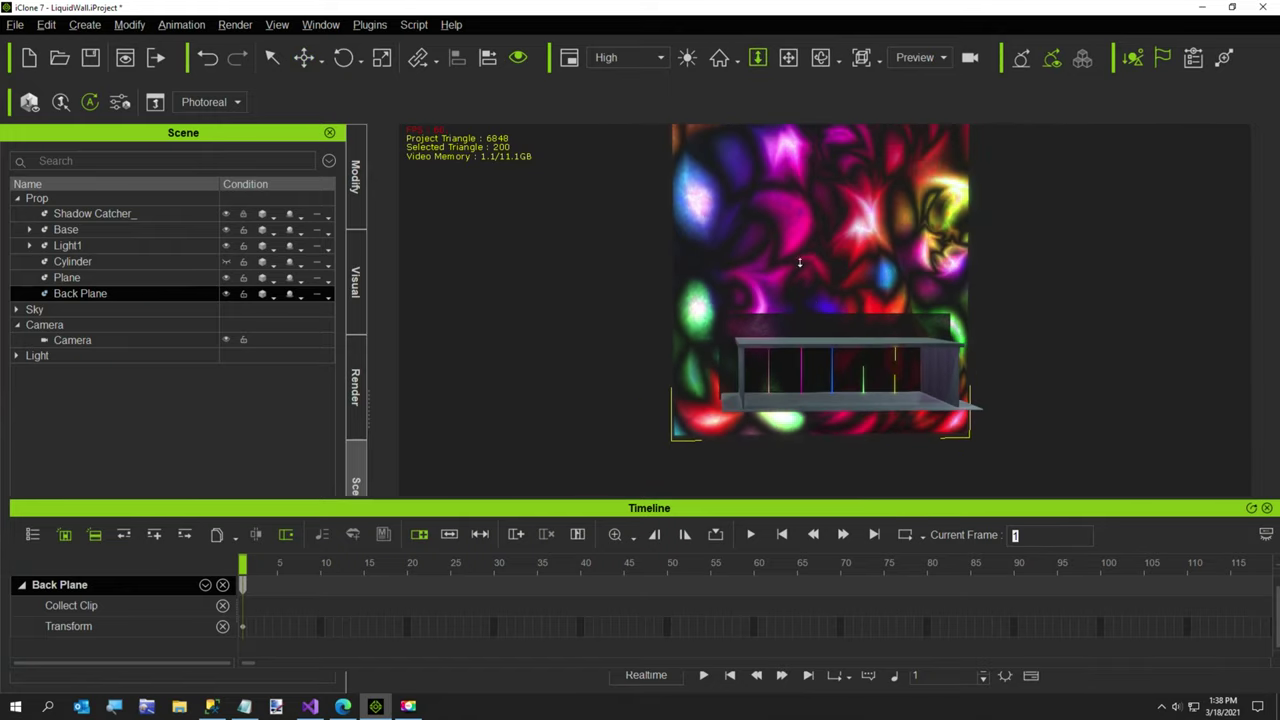
mouse_move(713, 293)
mouse_down()
mouse_move(691, 357)
mouse_move(709, 309)
mouse_up()
key(w)
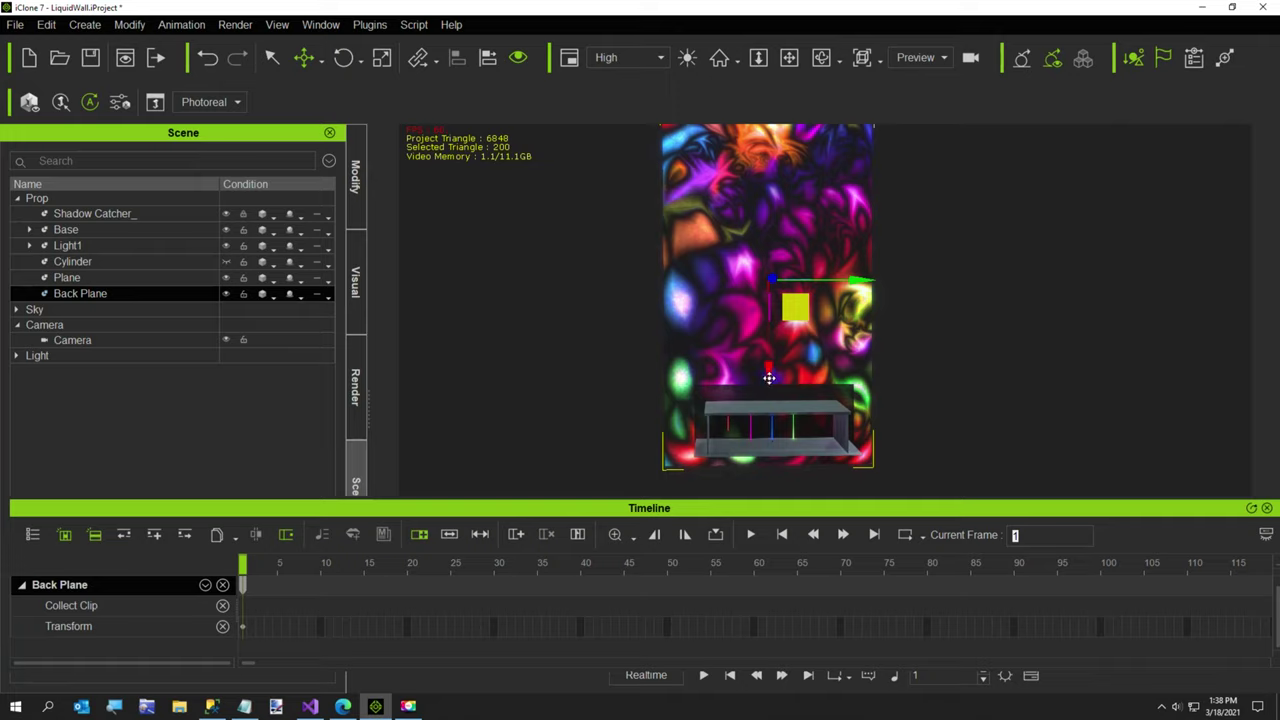
drag(769, 378, 772, 370)
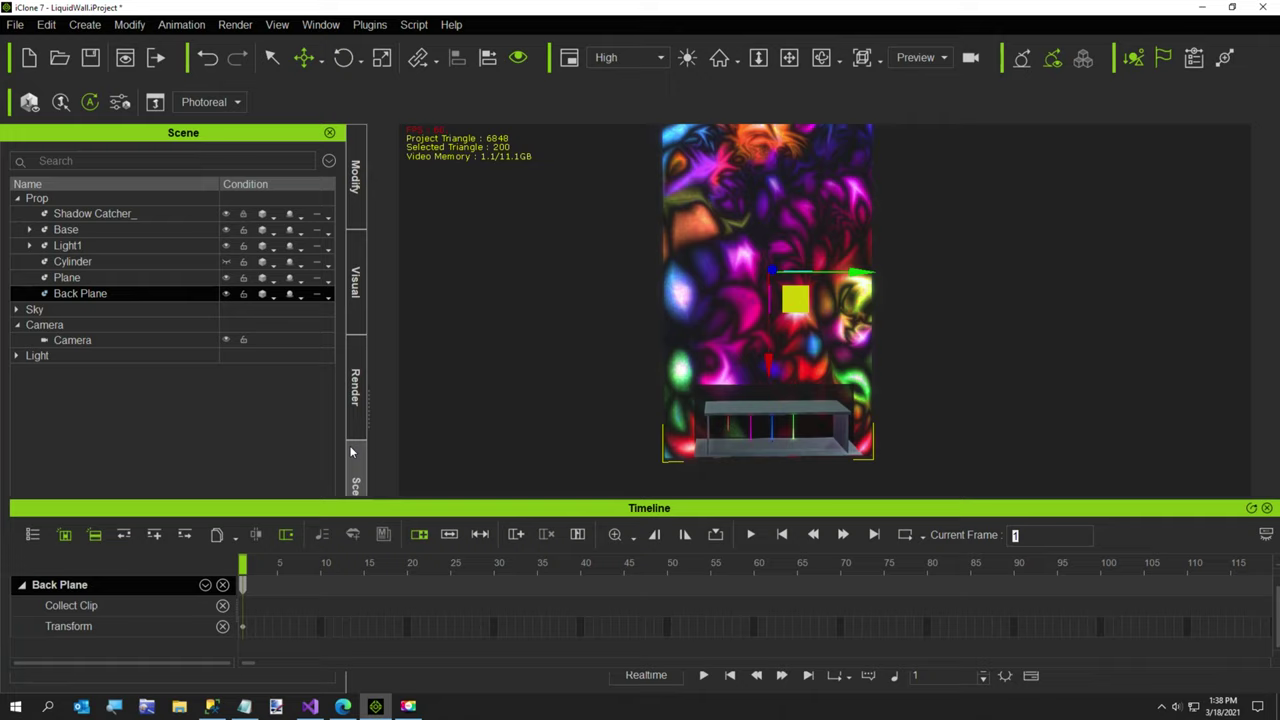
Add a Transform key for Back Plane at frame 7200.
click(1050, 539)
text(7200)
key(Return)
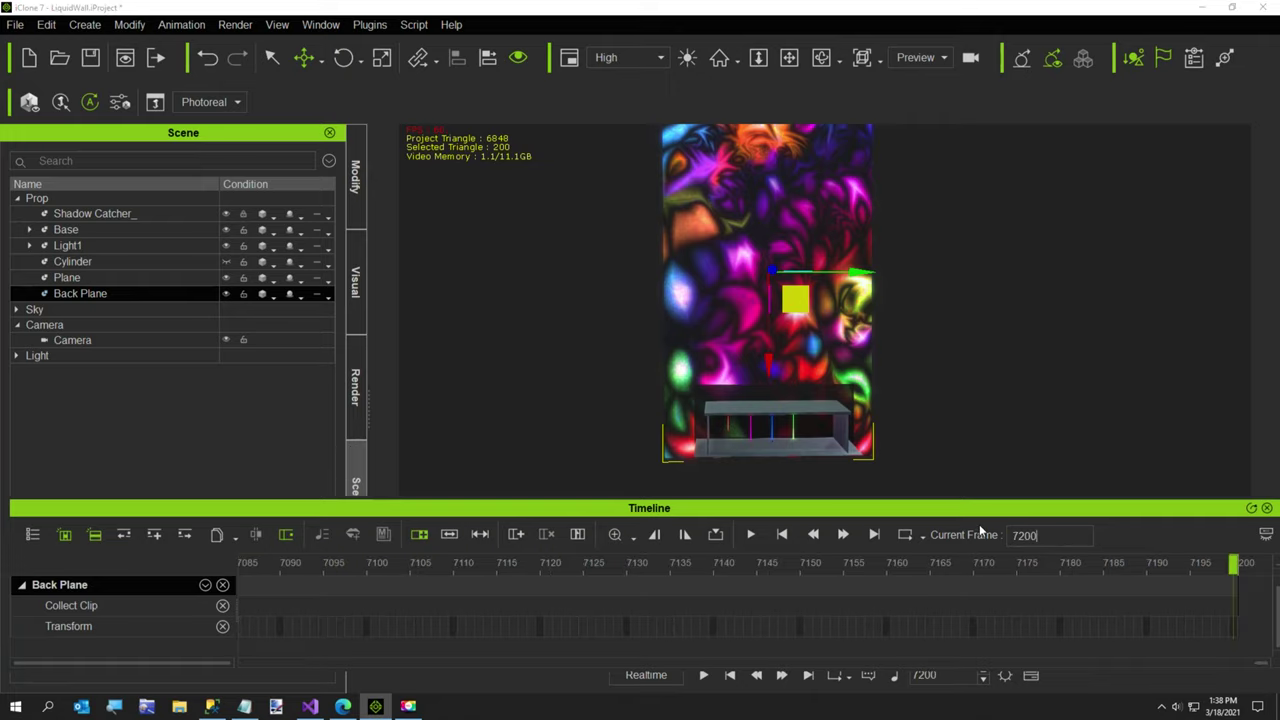
click(1235, 627)
Open the transition curve presets for the frame 7200 key, play the animation briefly and close the presets.
right_click(1235, 628)
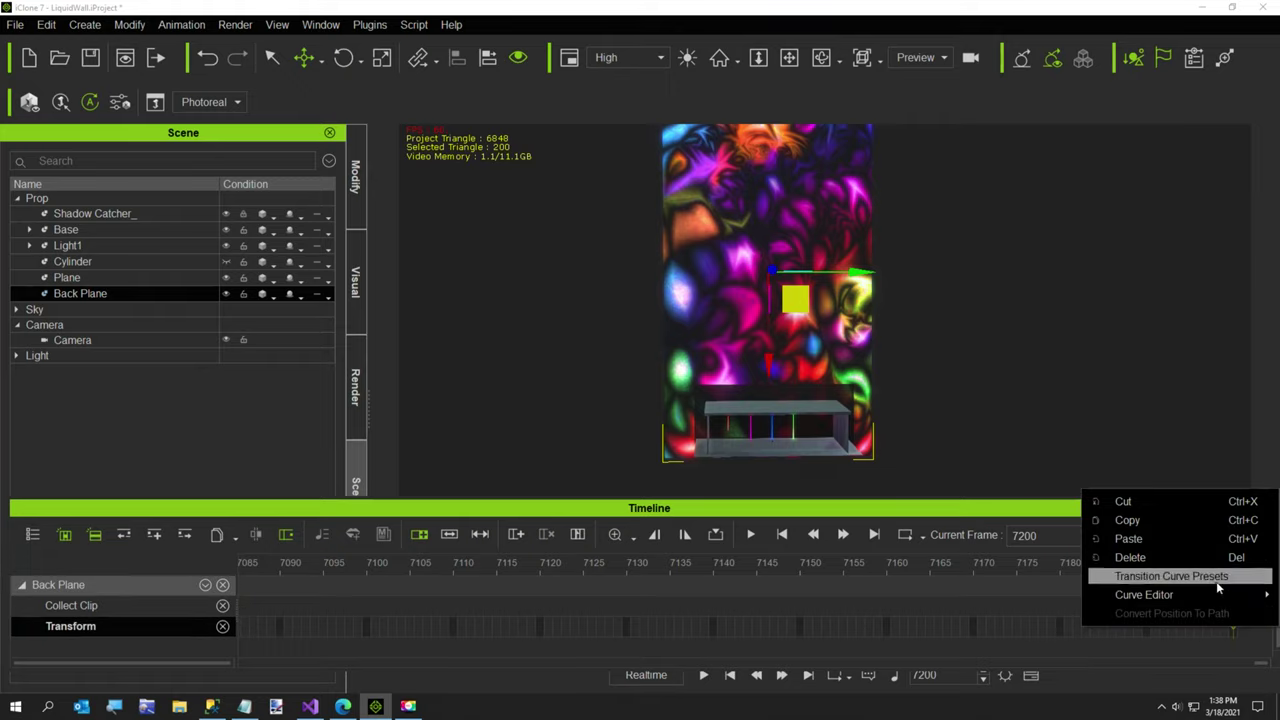
click(1171, 576)
key(space)
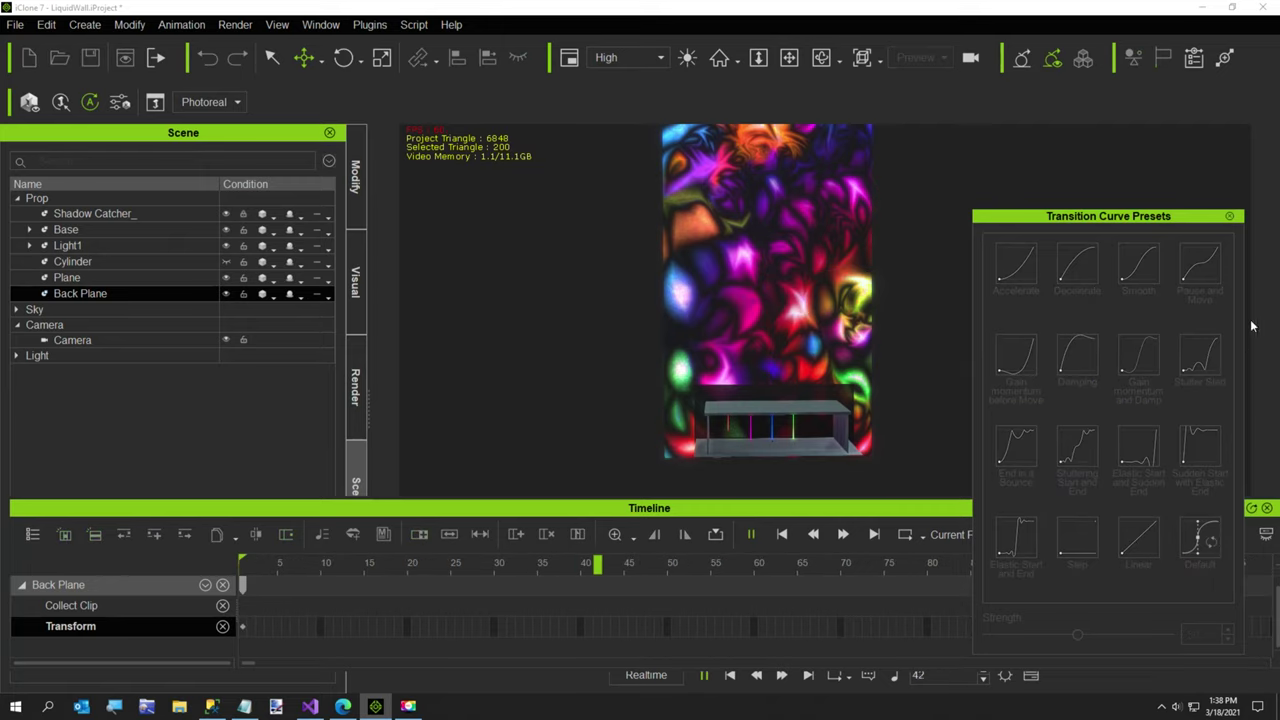
click(1229, 216)
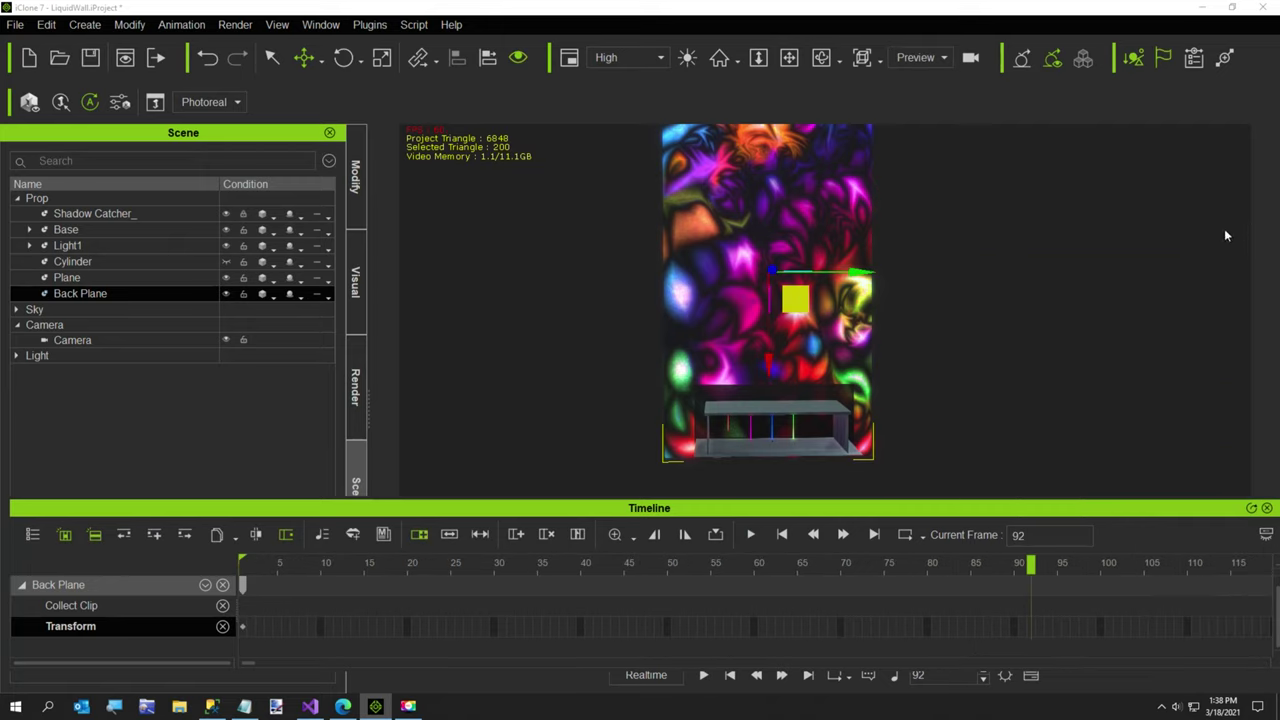
At frame 7200, review the project's time settings and lower Back Plane until its upper edge sits just above the stage roof.
double_click(1022, 535)
text(1)
key(Return)
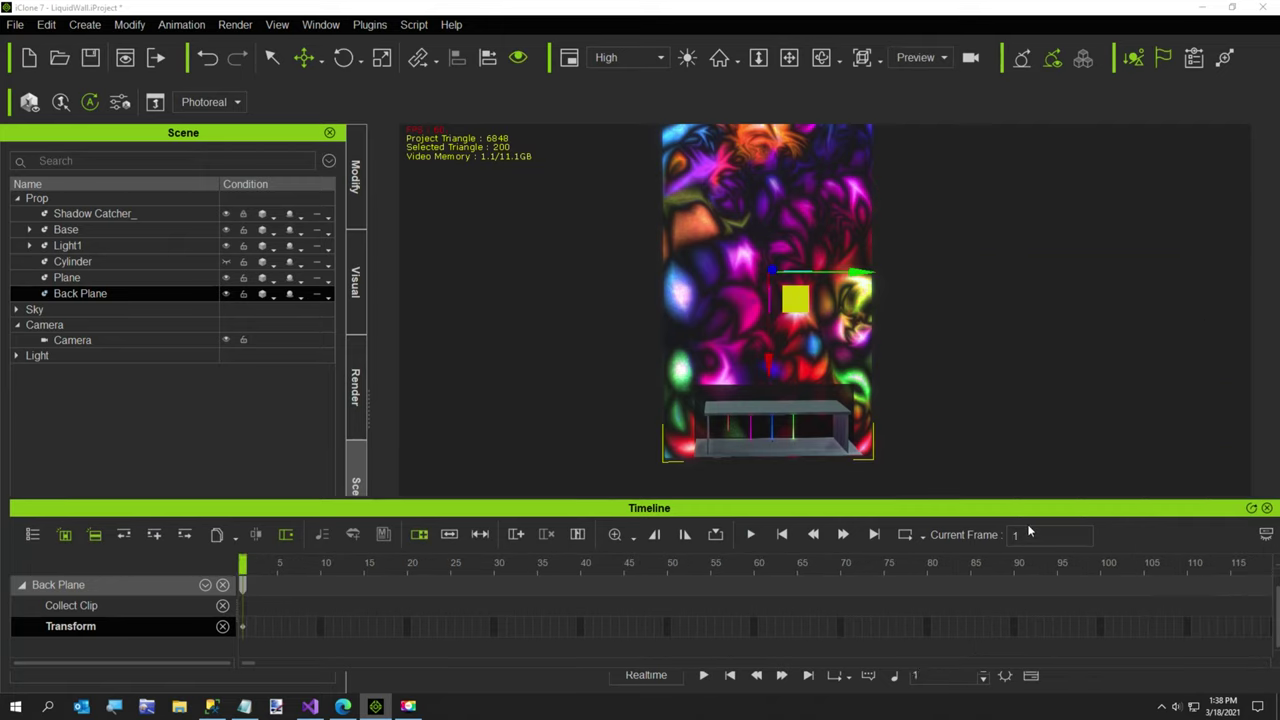
text(7200)
key(Return)
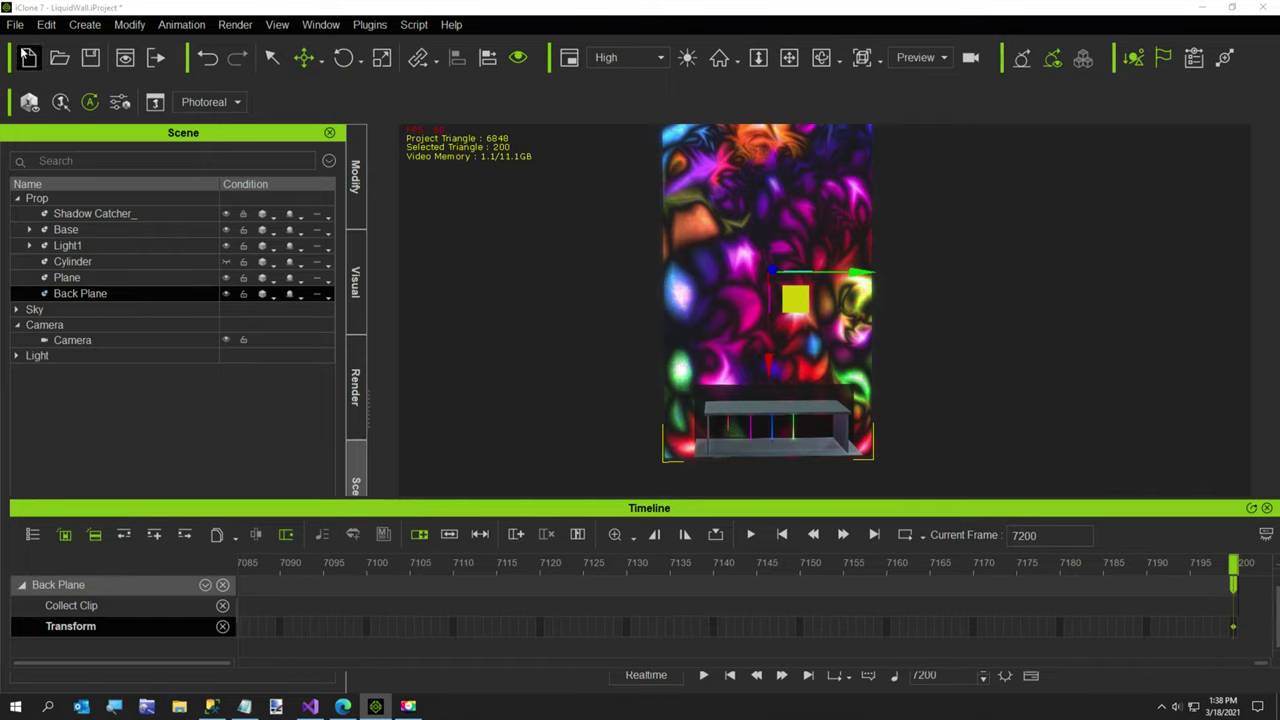
click(46, 24)
click(100, 399)
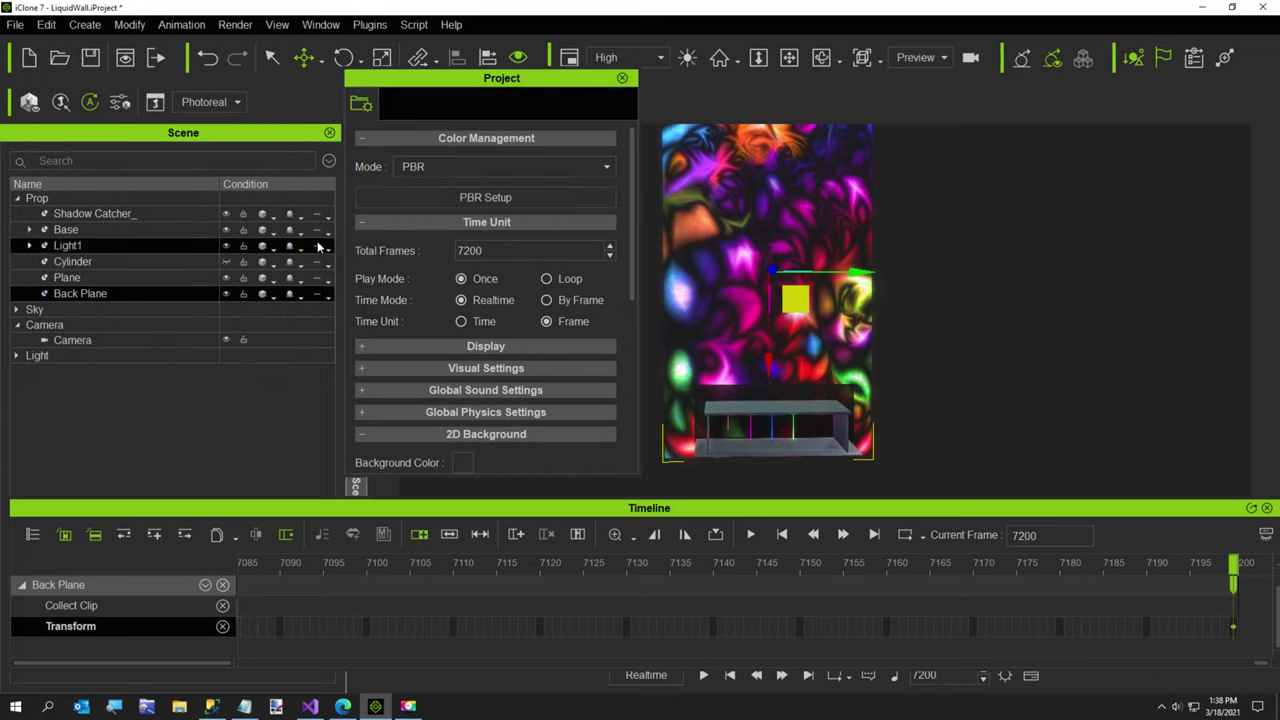
click(622, 78)
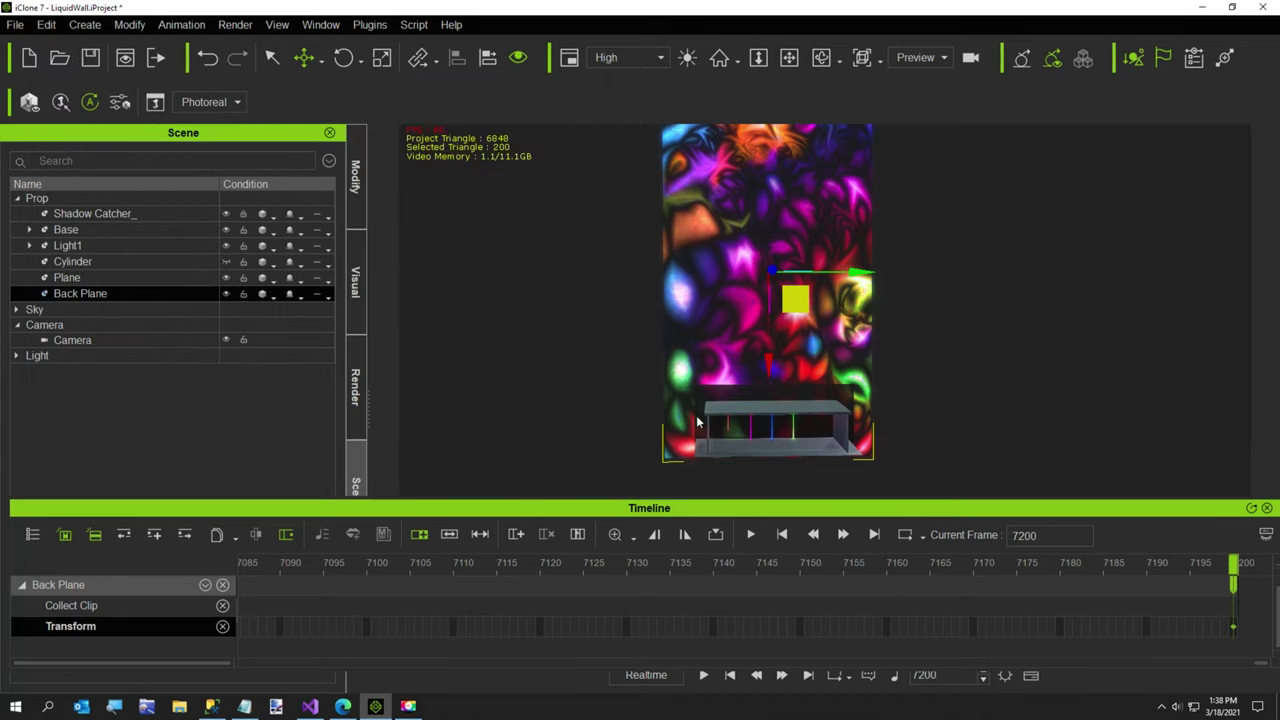
drag(768, 365, 727, 652)
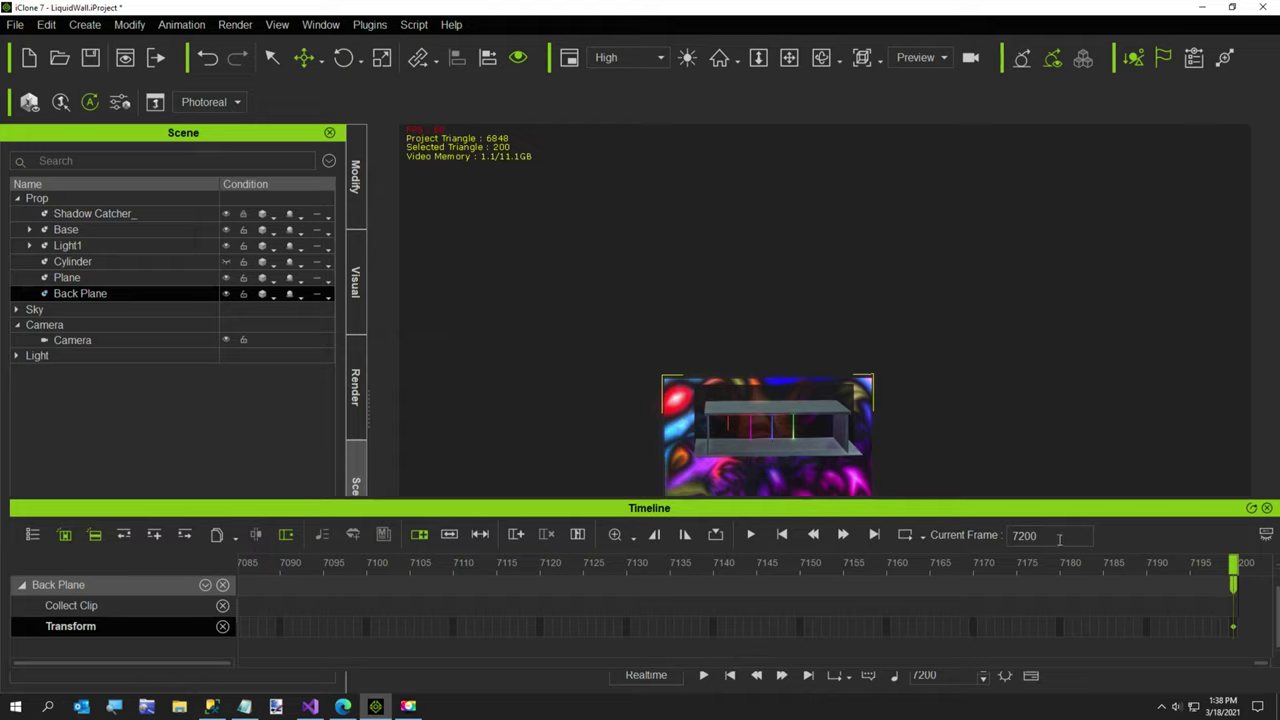
click(1059, 537)
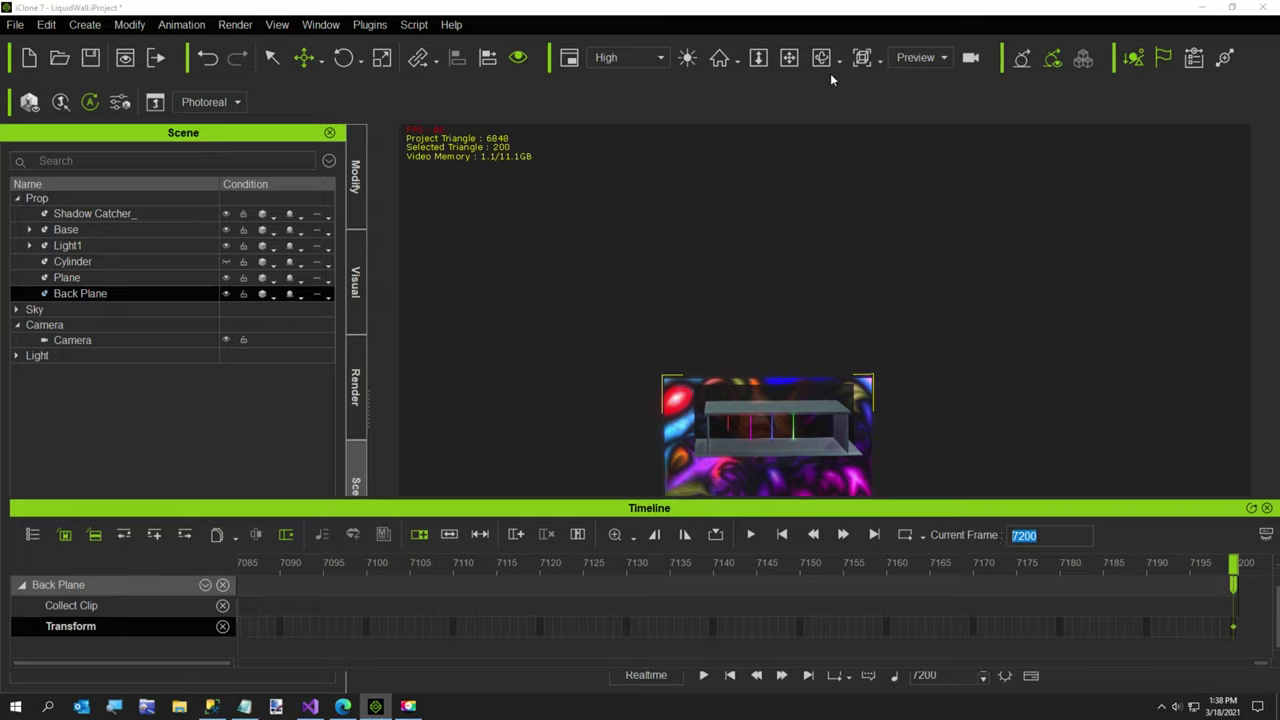
Switch the viewport to the Camera view, frame the liquid wall behind the light tubes and play the animation.
click(922, 57)
click(904, 90)
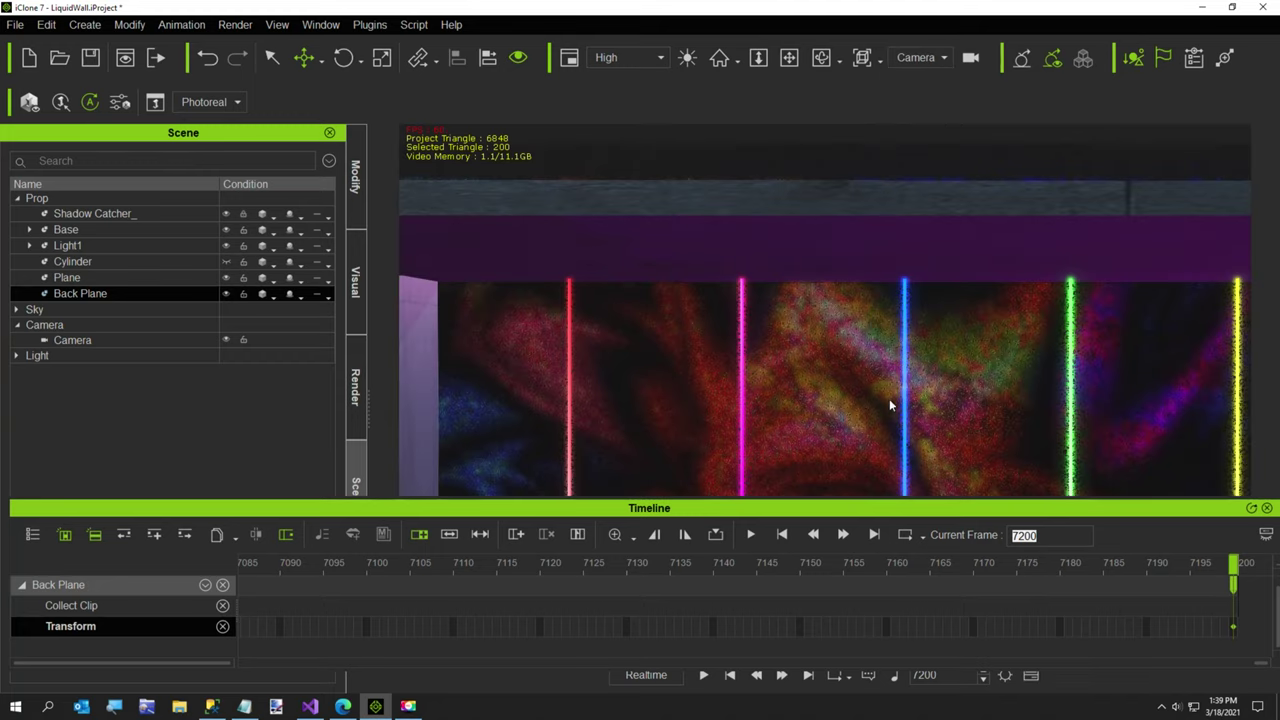
right_drag(876, 395, 861, 344)
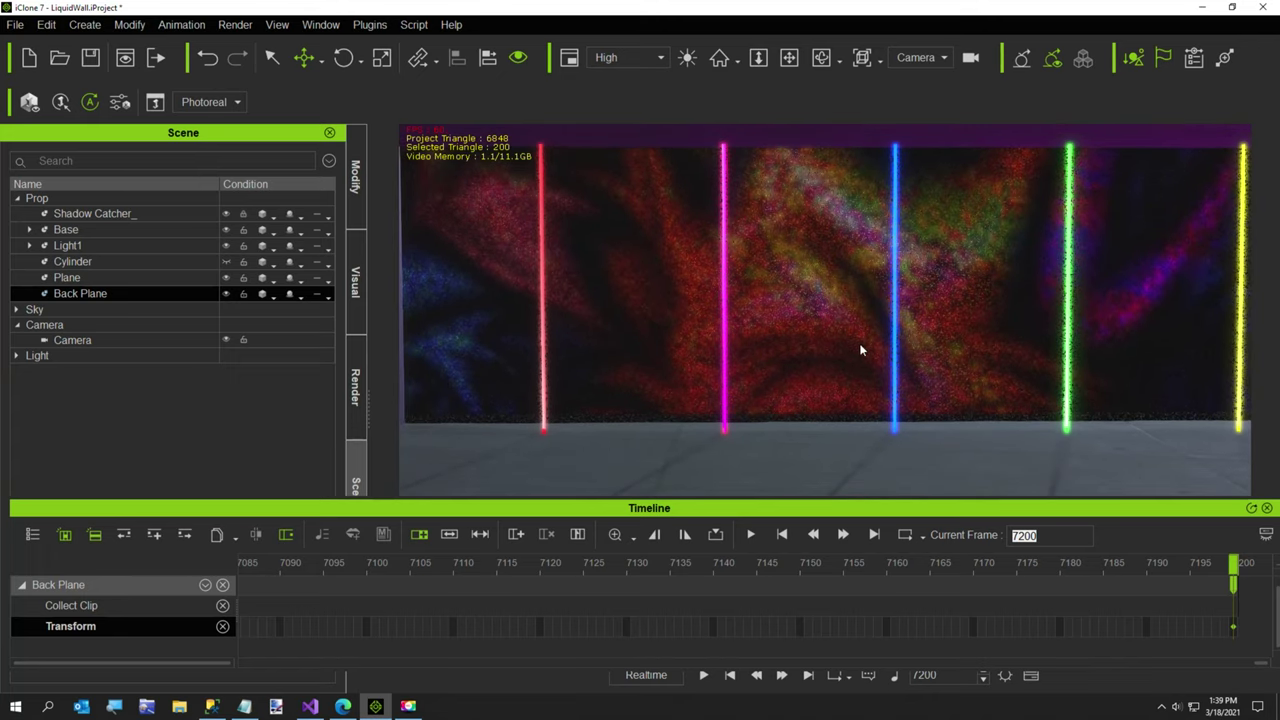
click(752, 536)
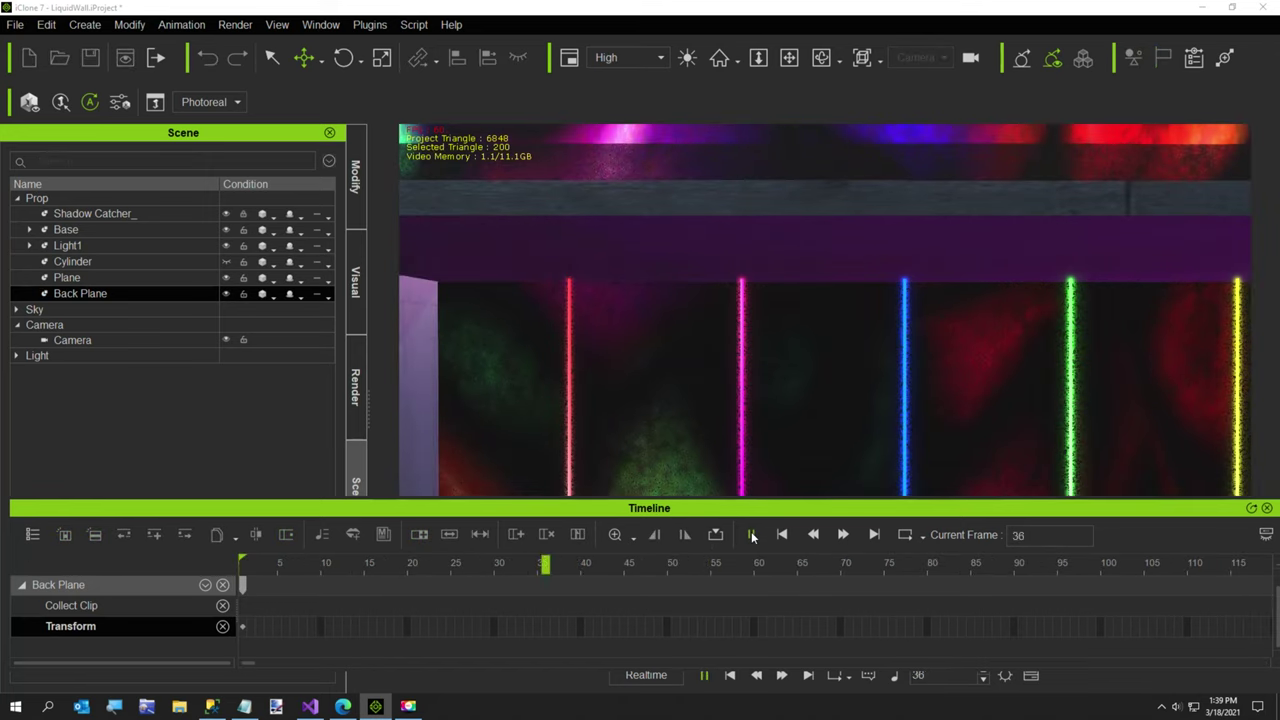